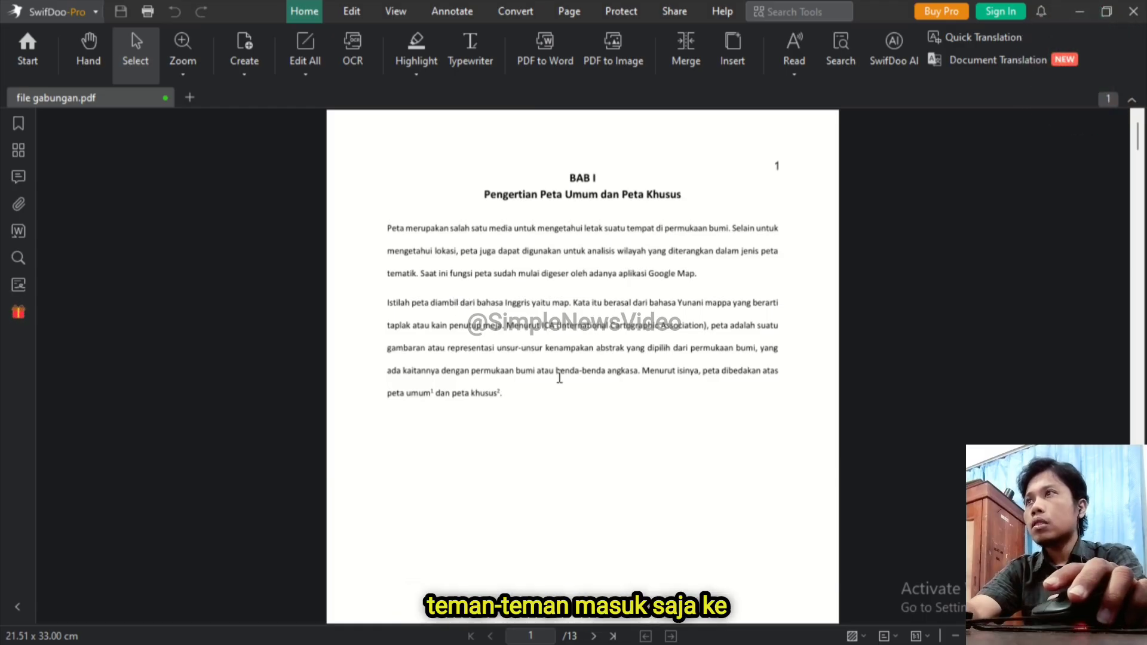
- Switch the PDF to editing mode and change the chapter heading "BAB I" to "BAB SATU"
click(352, 12)
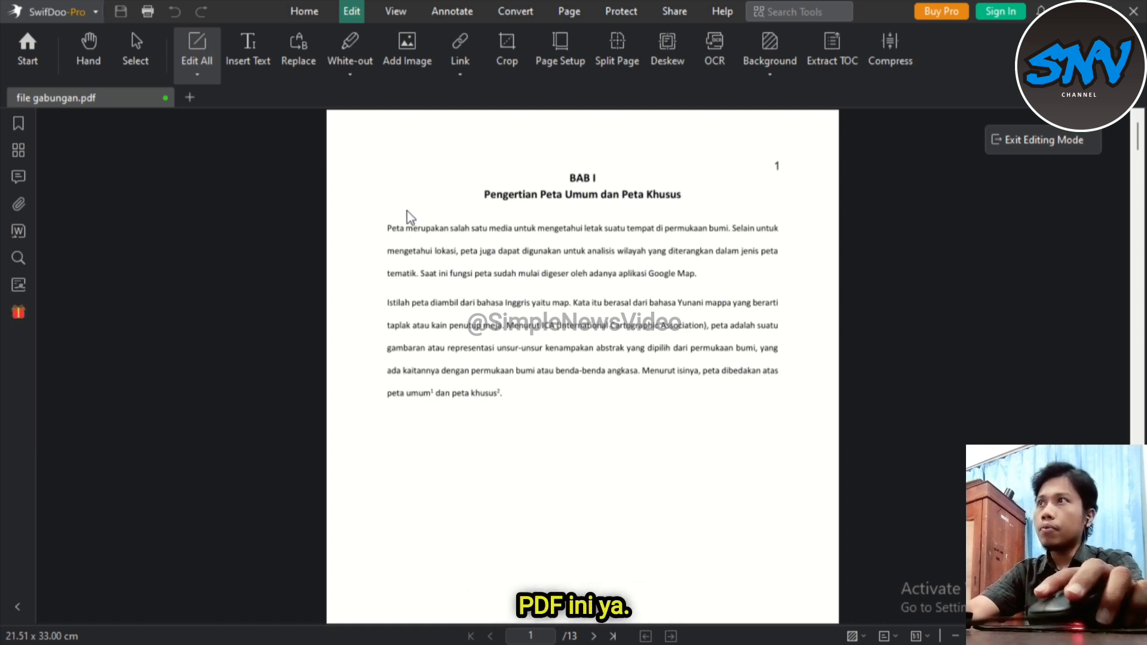
click(199, 74)
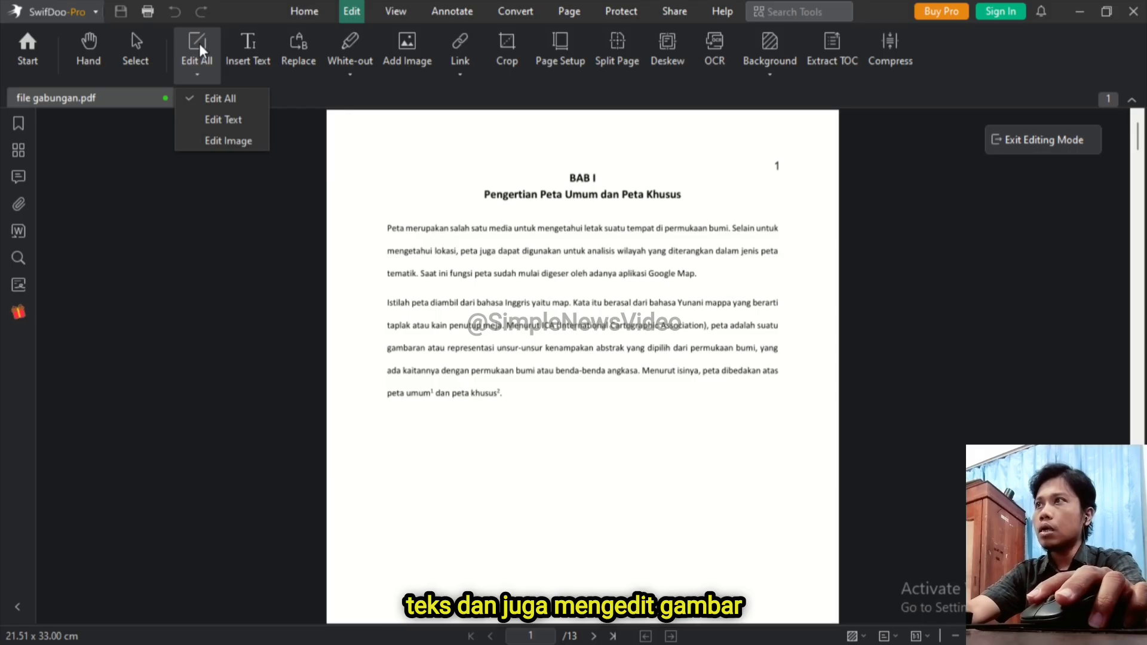
click(419, 184)
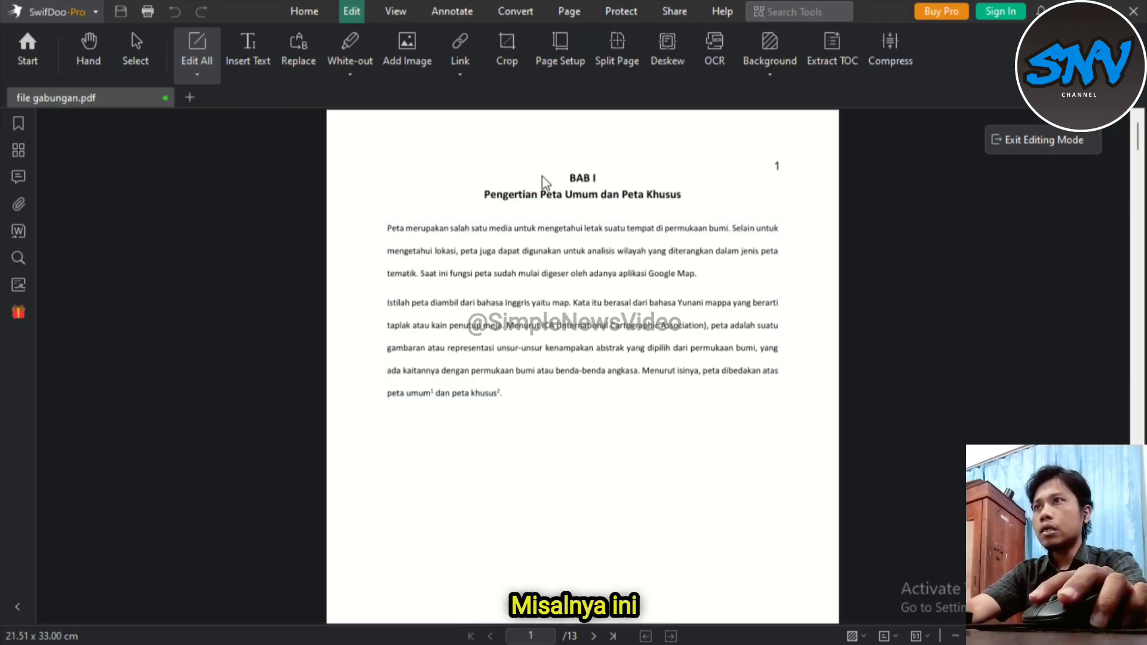
click(585, 176)
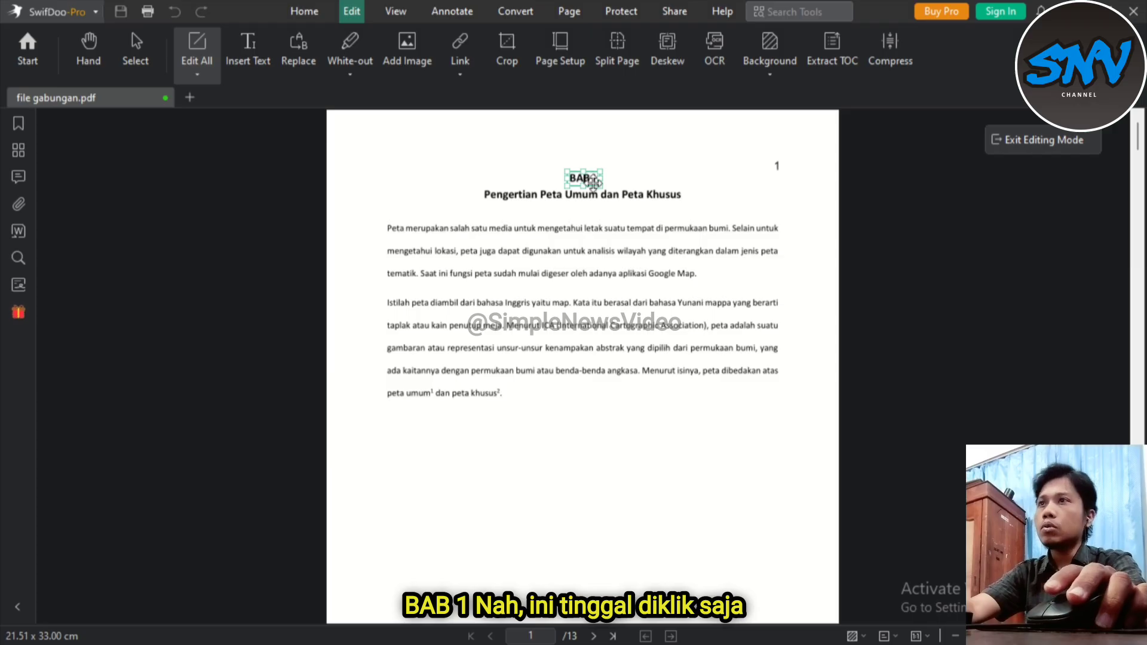
scroll(614, 240, up, 2)
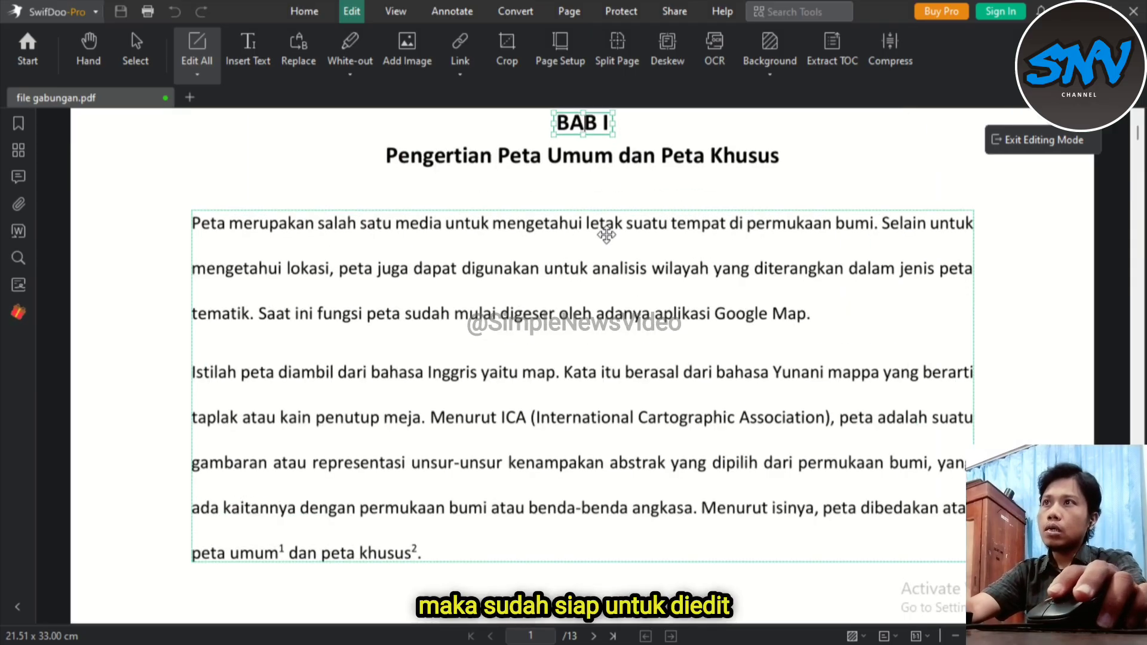
scroll(600, 239, up, 1)
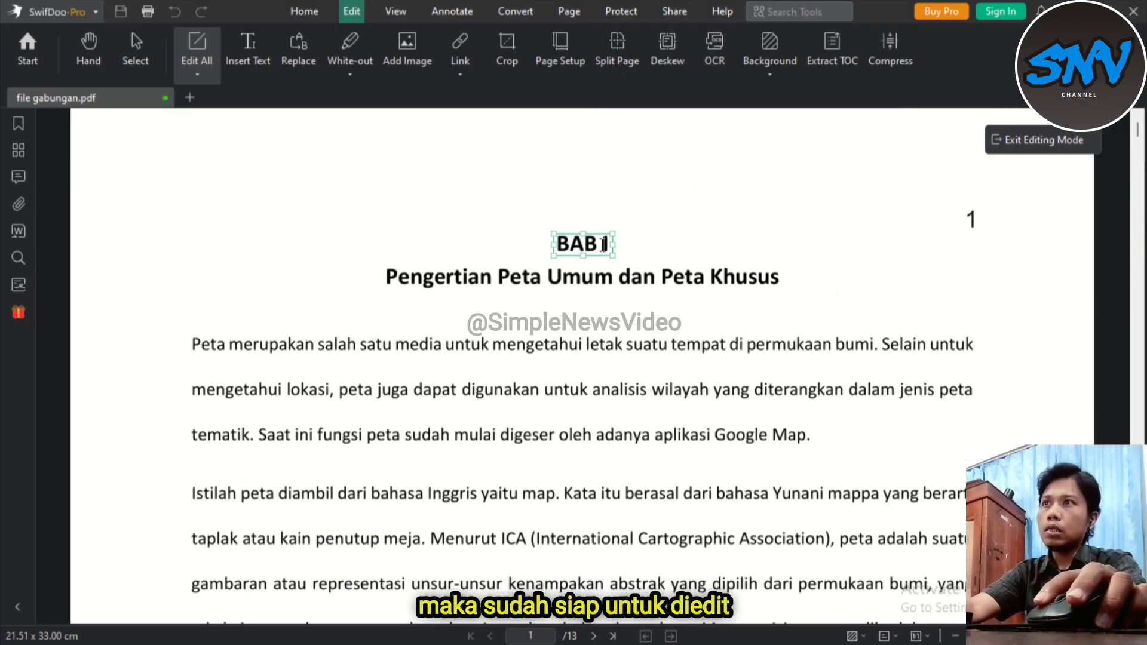
click(604, 244)
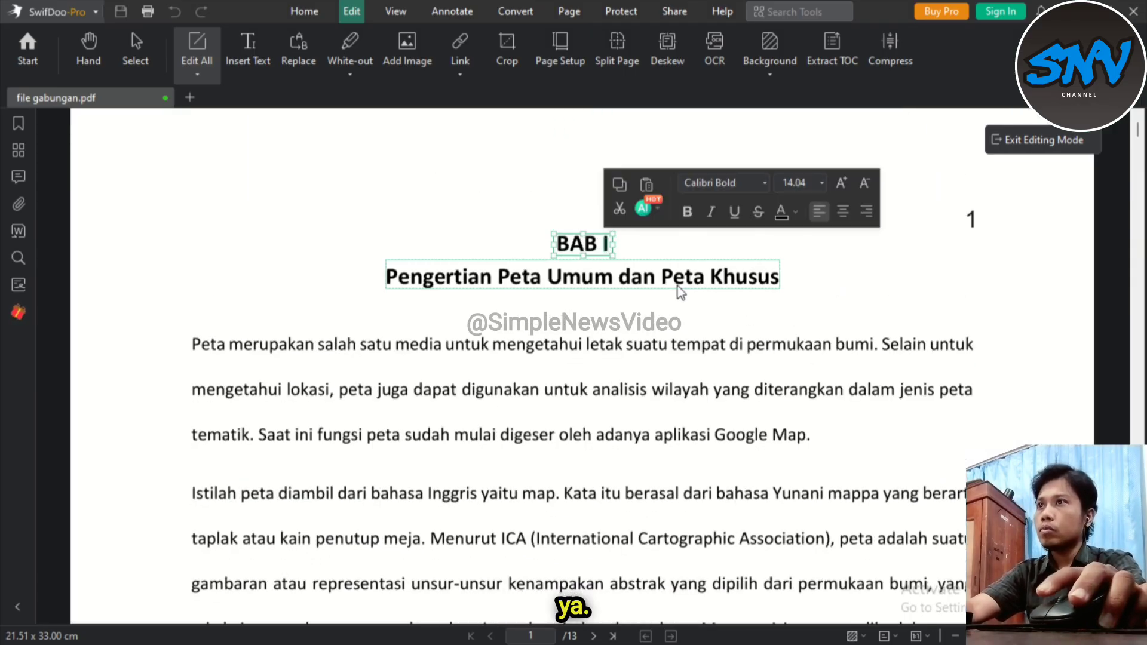
click(604, 246)
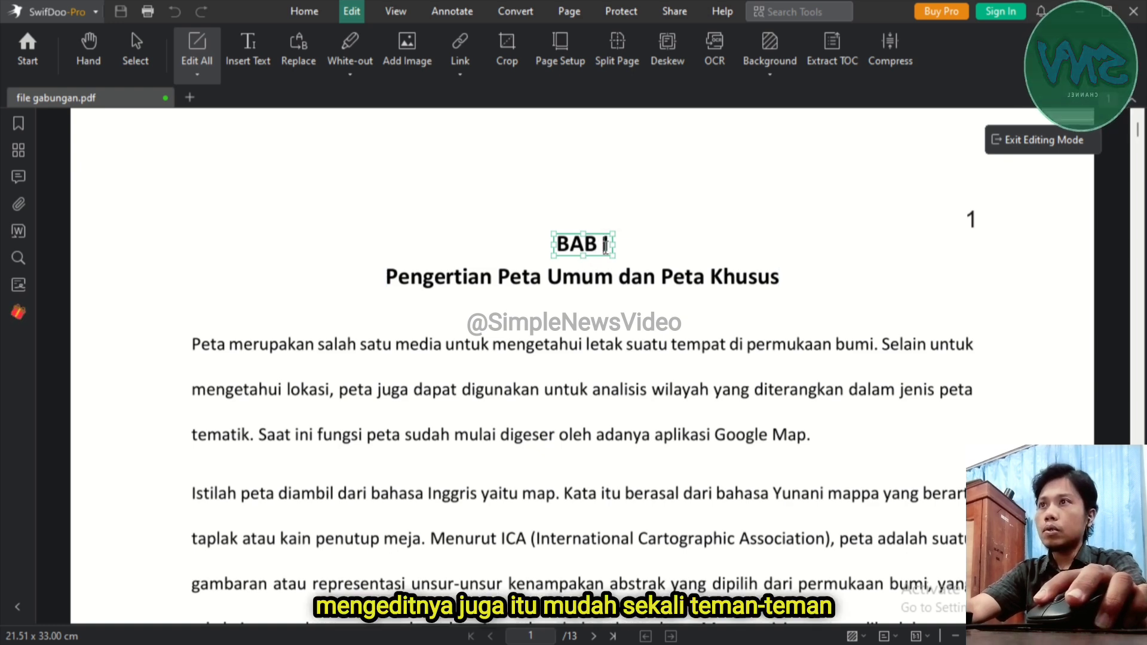
key(BackSpace)
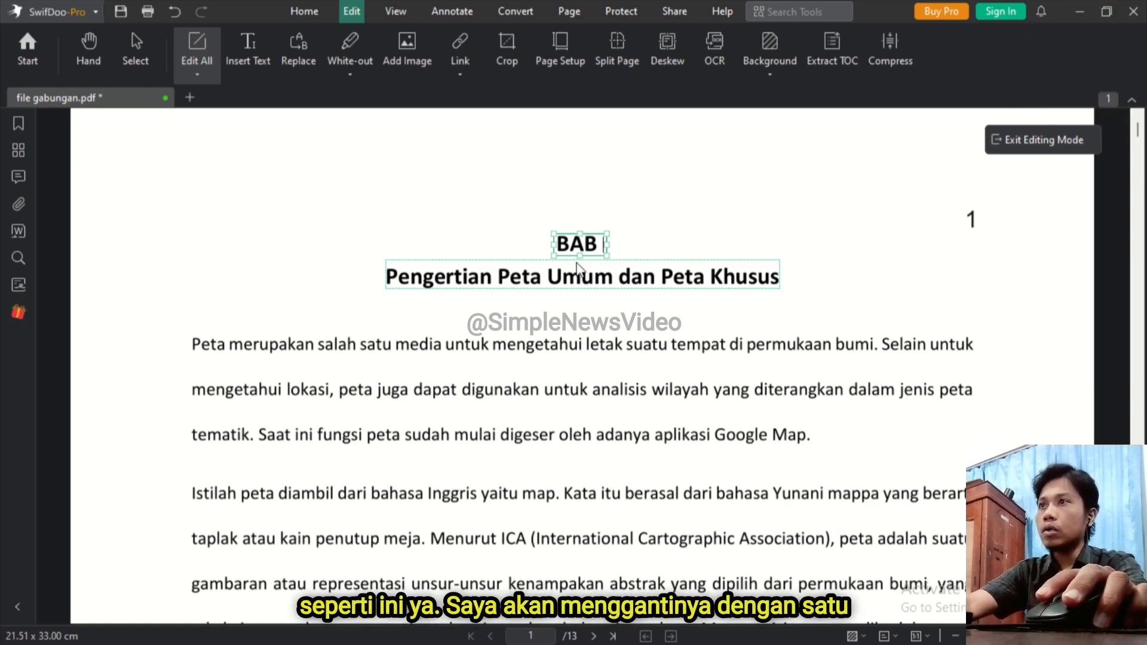
text(SATU)
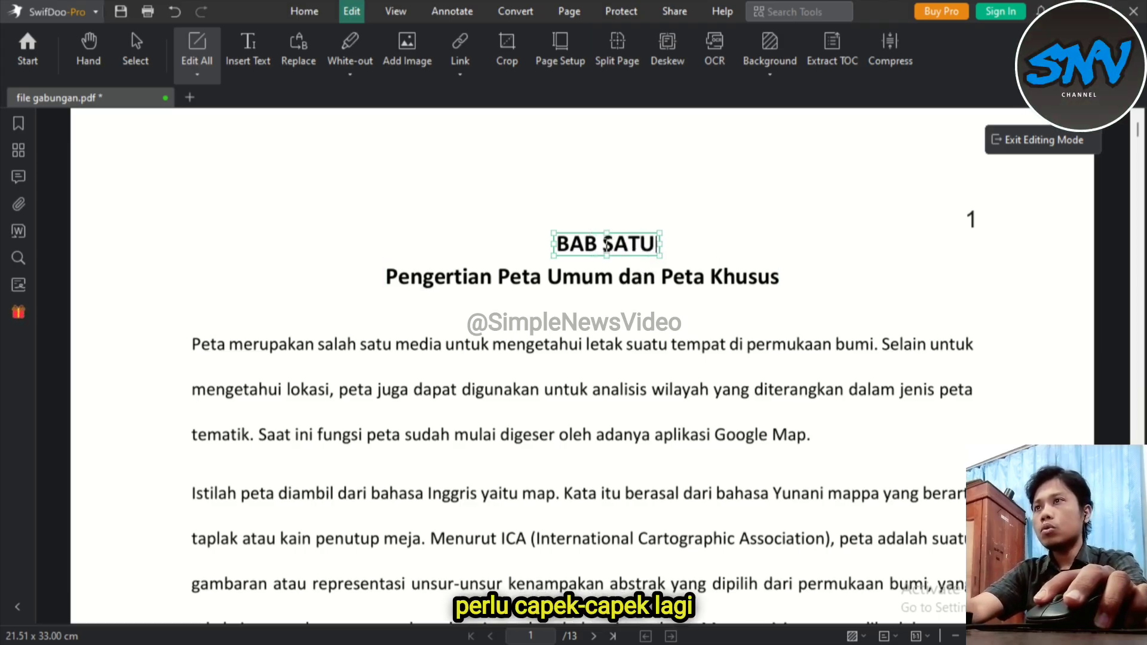
- Move the "BAB SATU" heading so it is centred above the chapter title
double_click(615, 246)
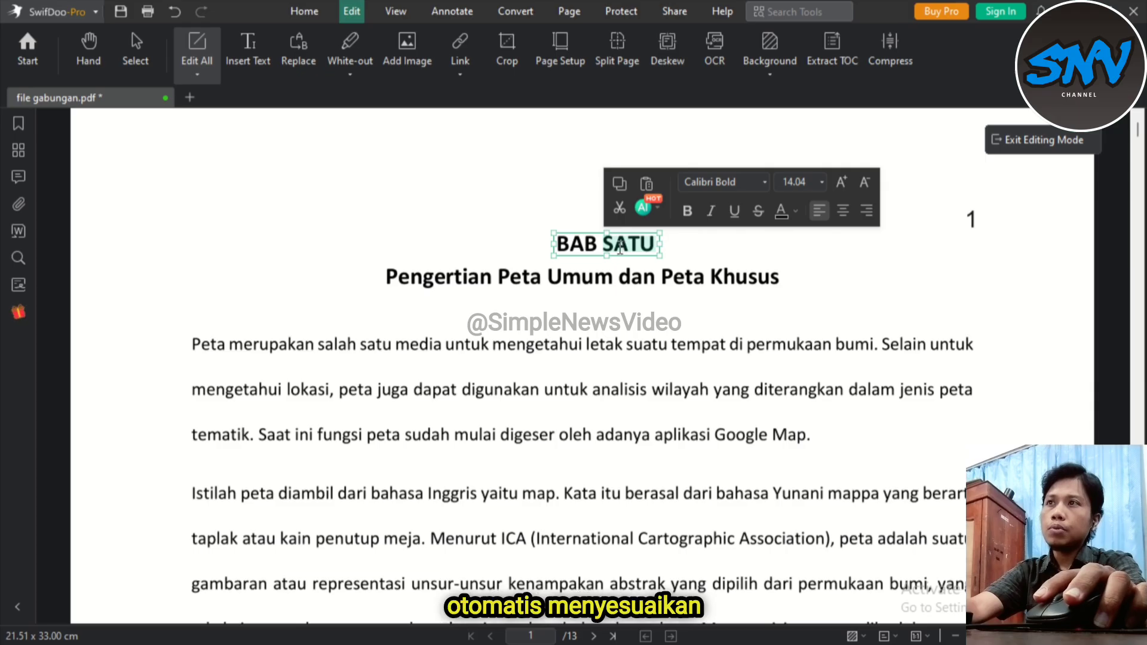
click(581, 240)
drag(582, 236, 556, 238)
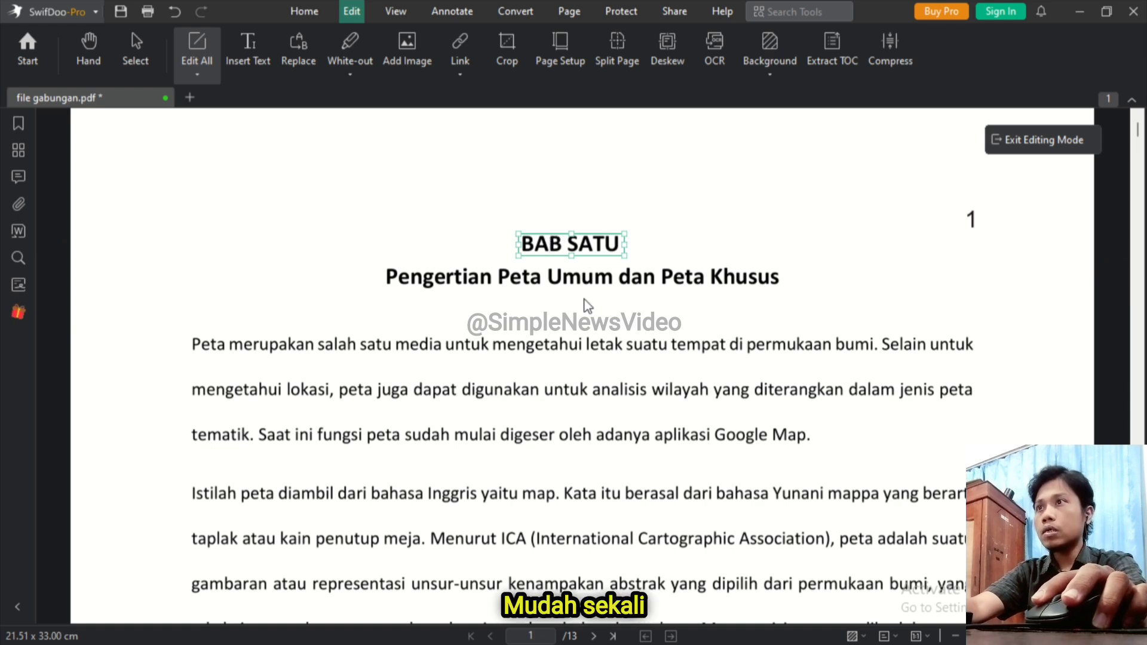
- Add the line "SIMPLE NEWS VIDEO" between the first and second body paragraphs
click(596, 276)
click(361, 344)
scroll(711, 436, down, 1)
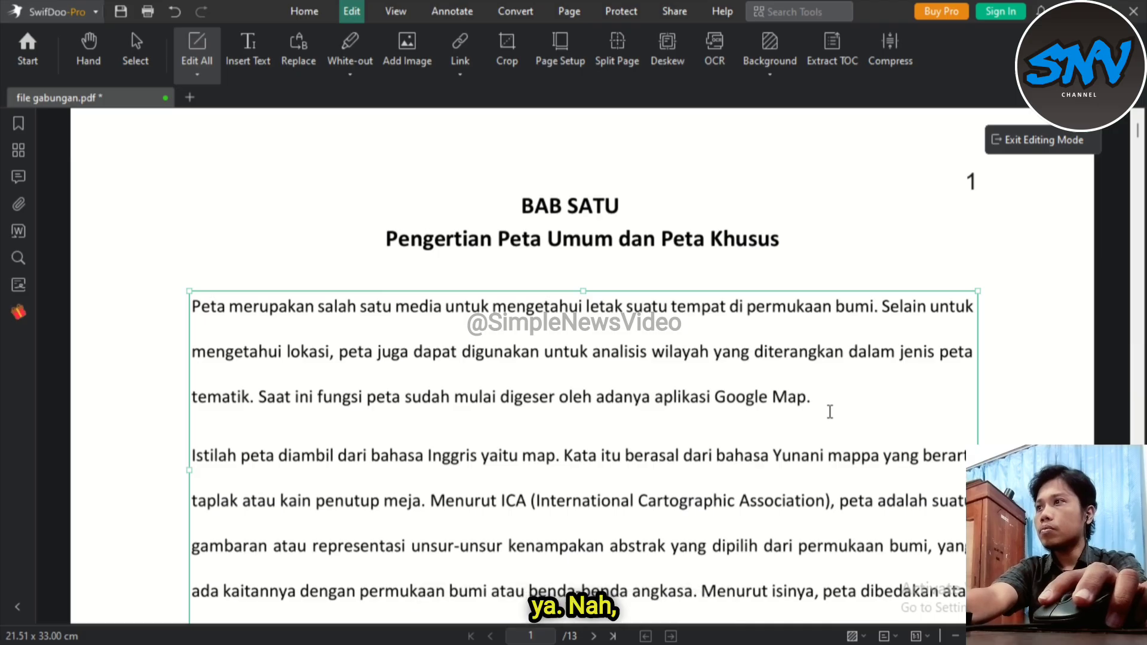
key(Return)
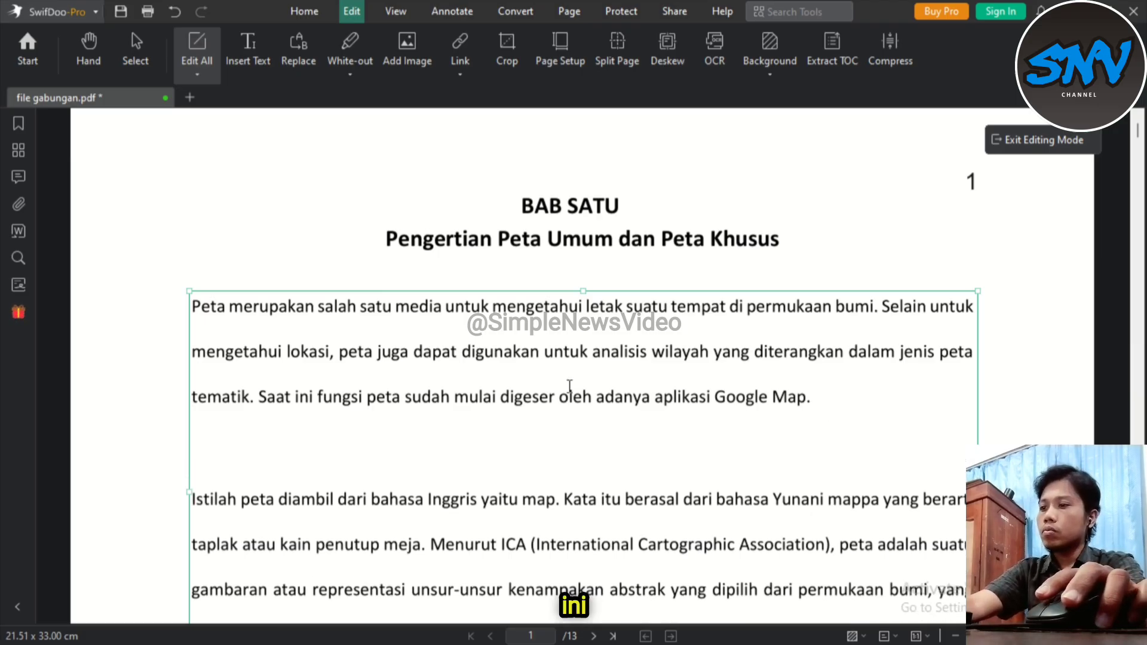
text(SIMPL)
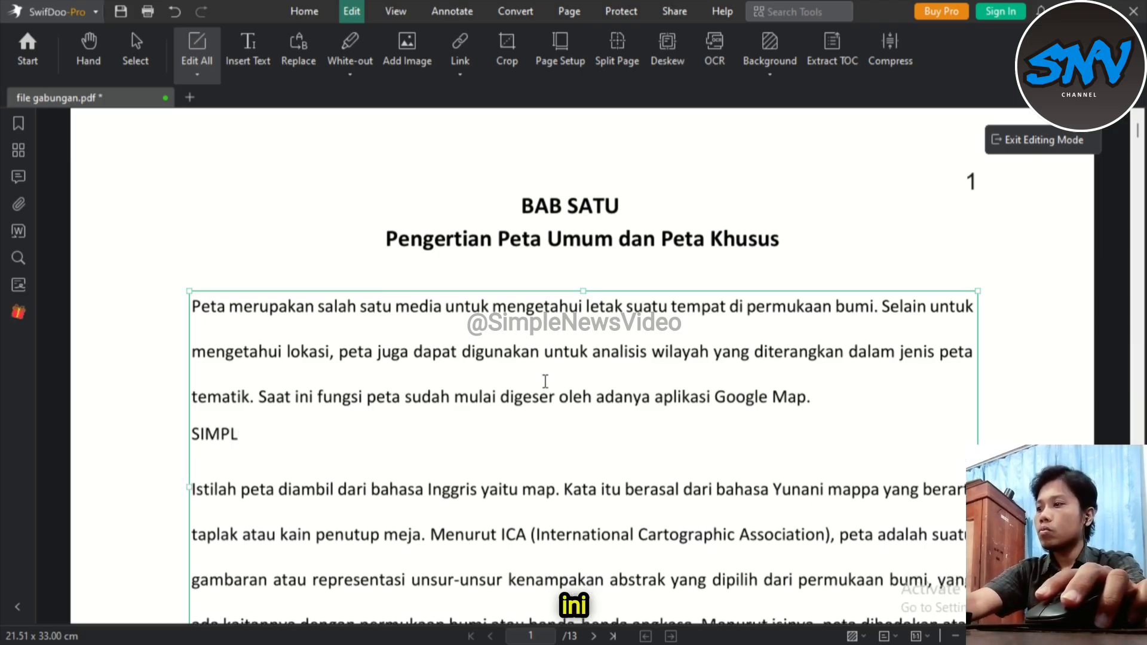
text(E NE)
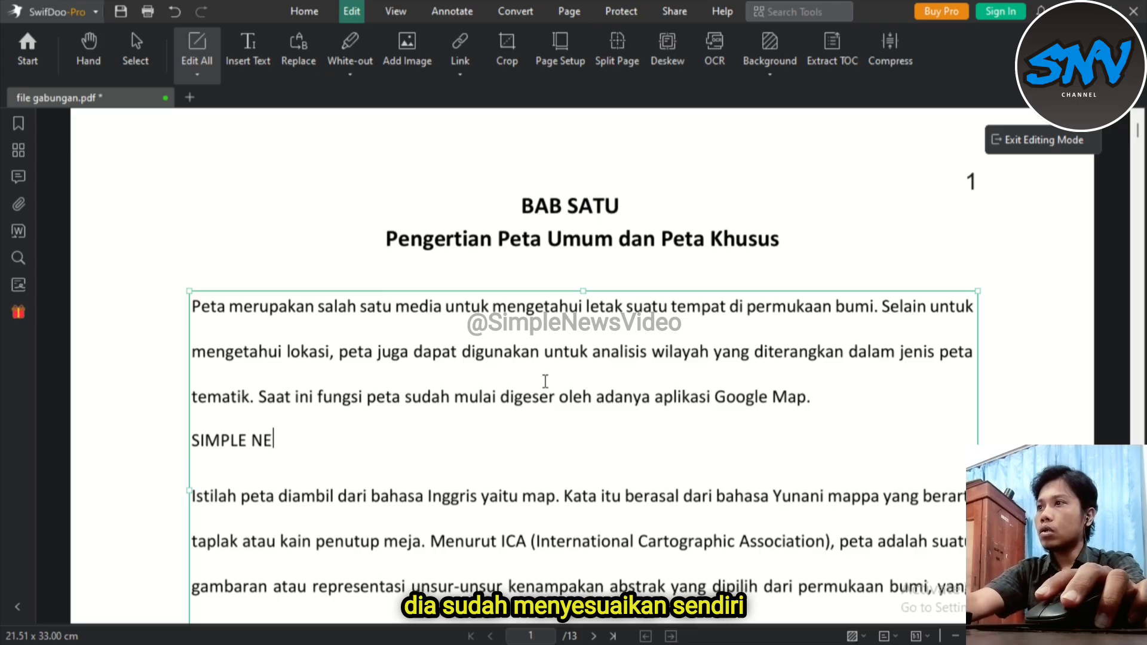
text(WS )
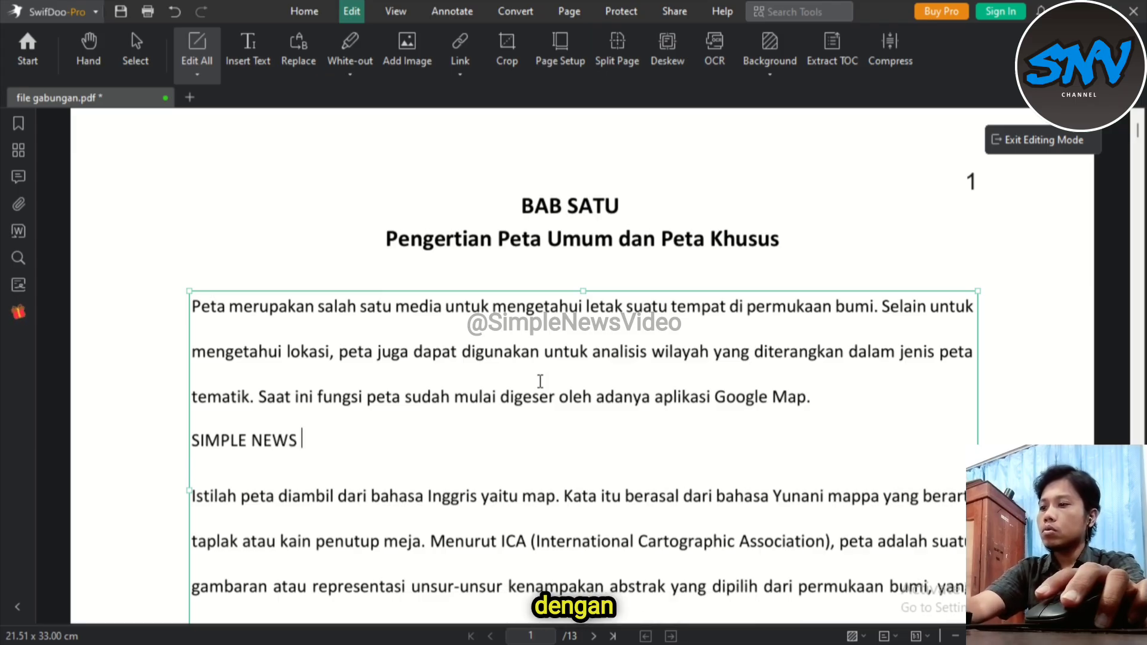
text(VIDEO)
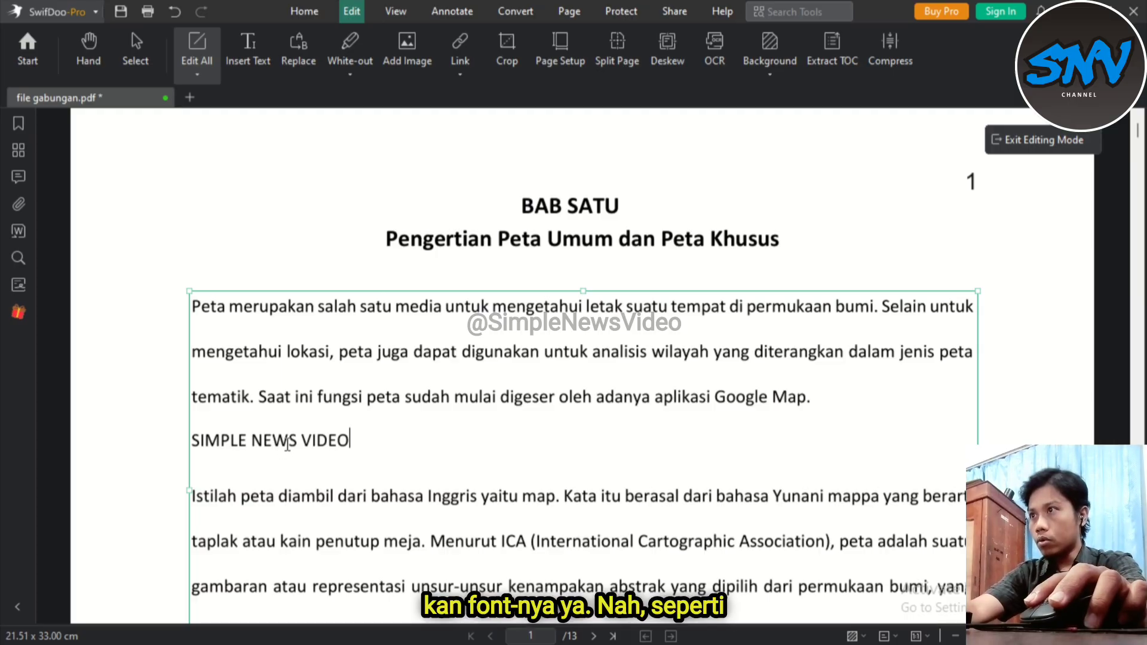
drag(221, 440, 273, 440)
click(571, 399)
scroll(438, 417, down, 4)
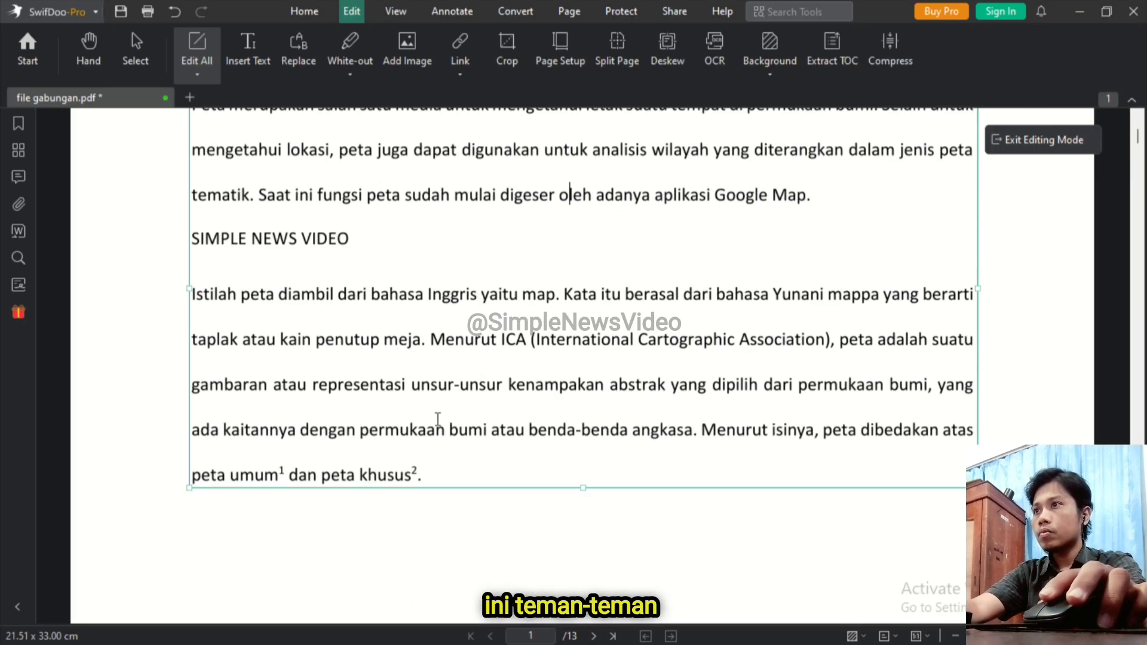
scroll(438, 417, up, 4)
scroll(441, 418, down, 2)
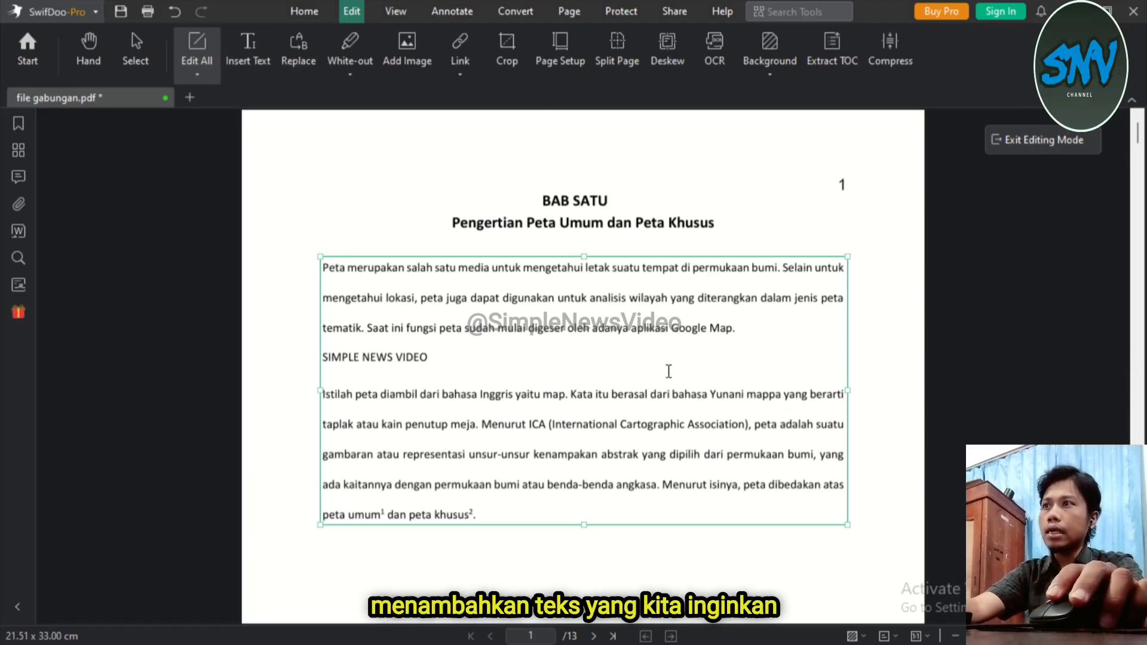
scroll(668, 370, down, 1)
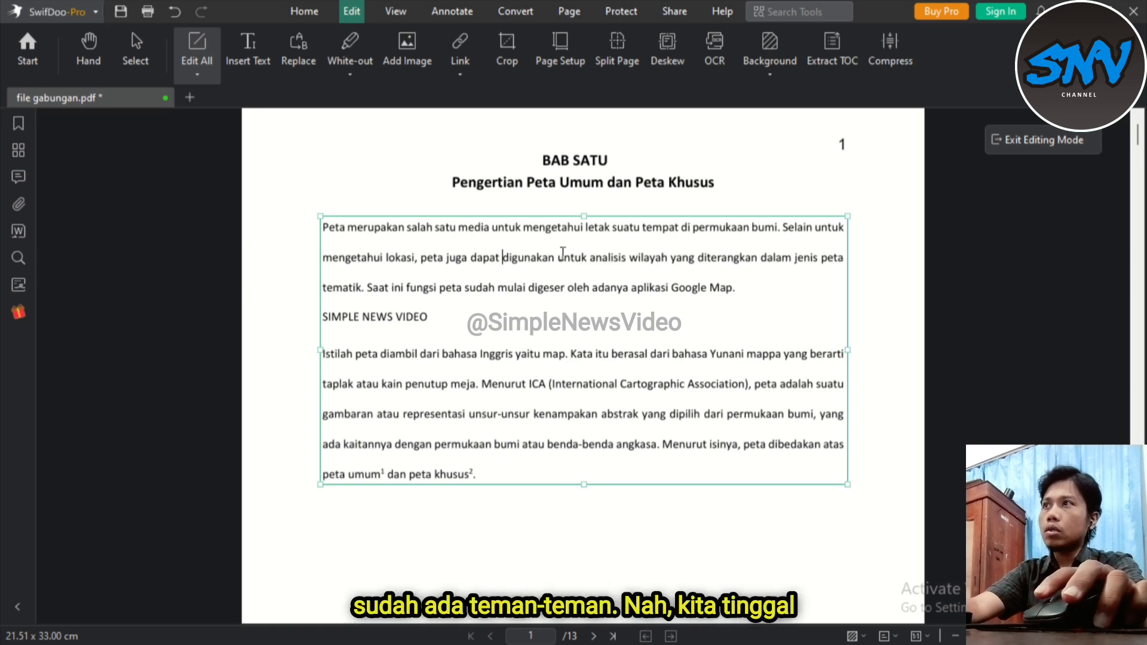
- Insert a new text box reading "SIMPLE NEWS VIDEO" in the blank area below the last paragraph
click(256, 47)
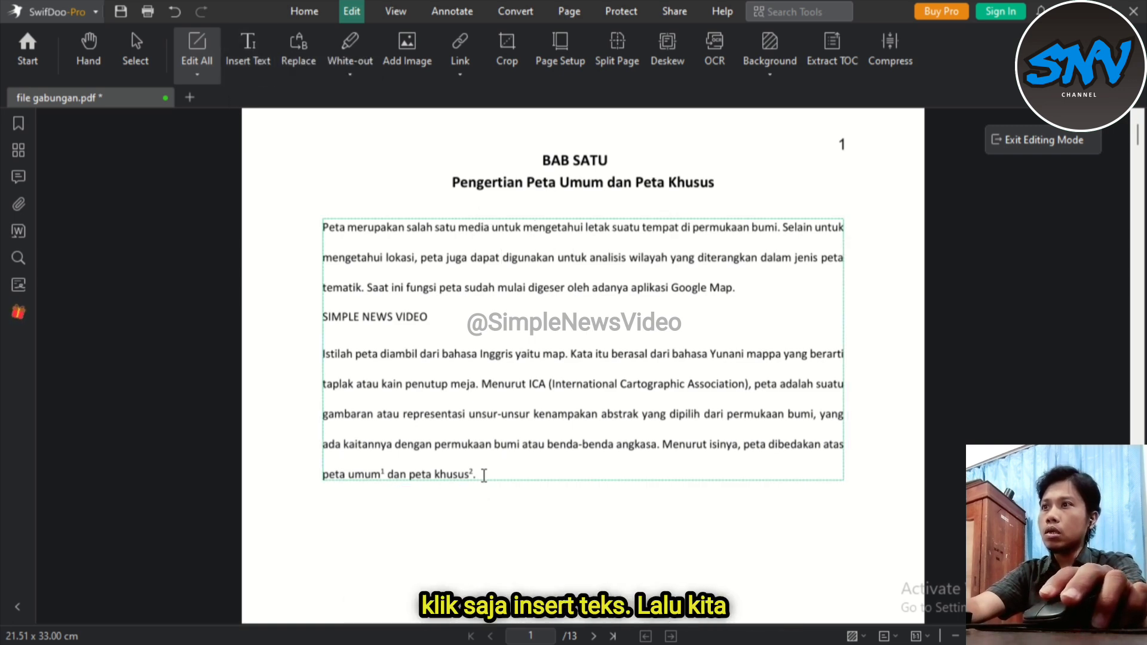
scroll(481, 472, down, 2)
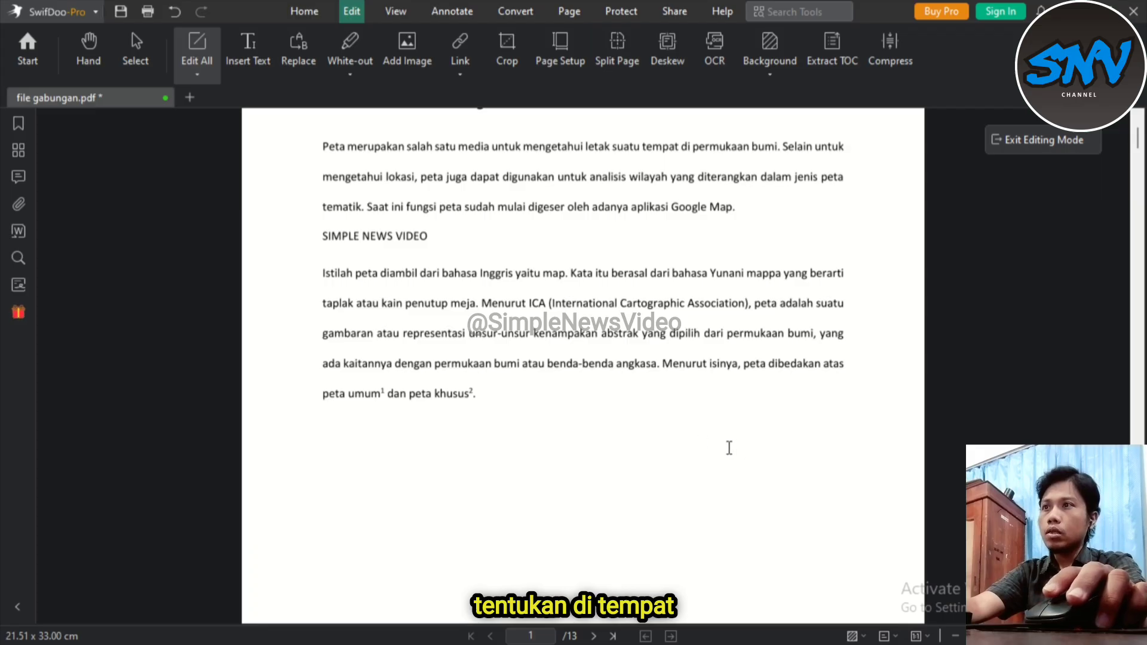
scroll(717, 430, down, 1)
scroll(675, 422, up, 2)
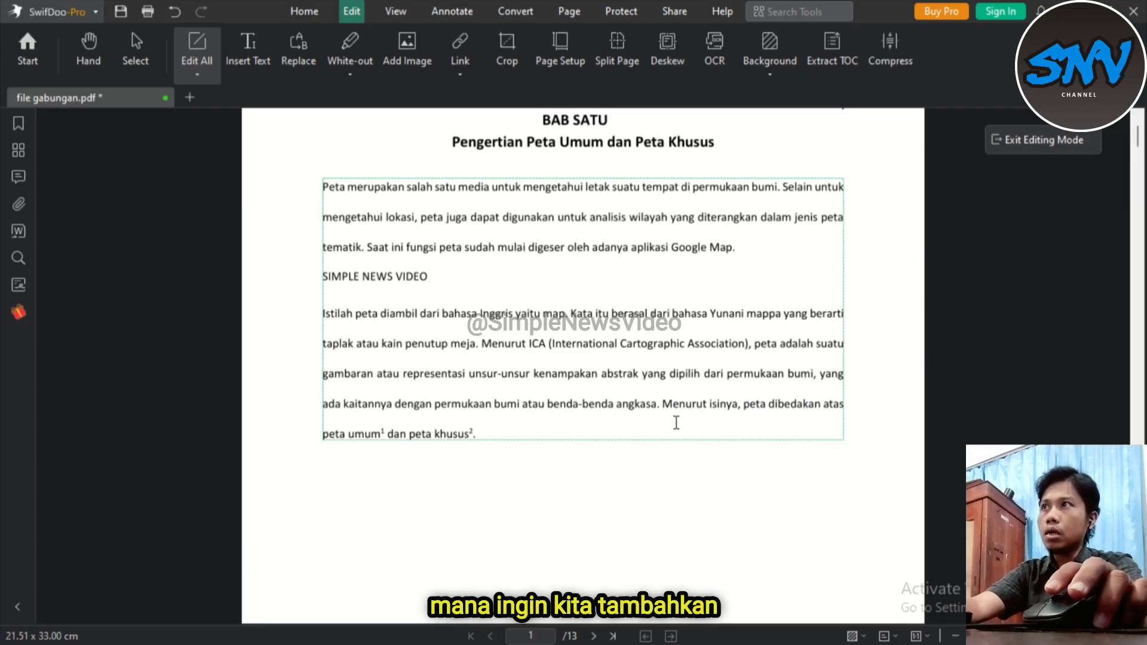
scroll(651, 412, down, 2)
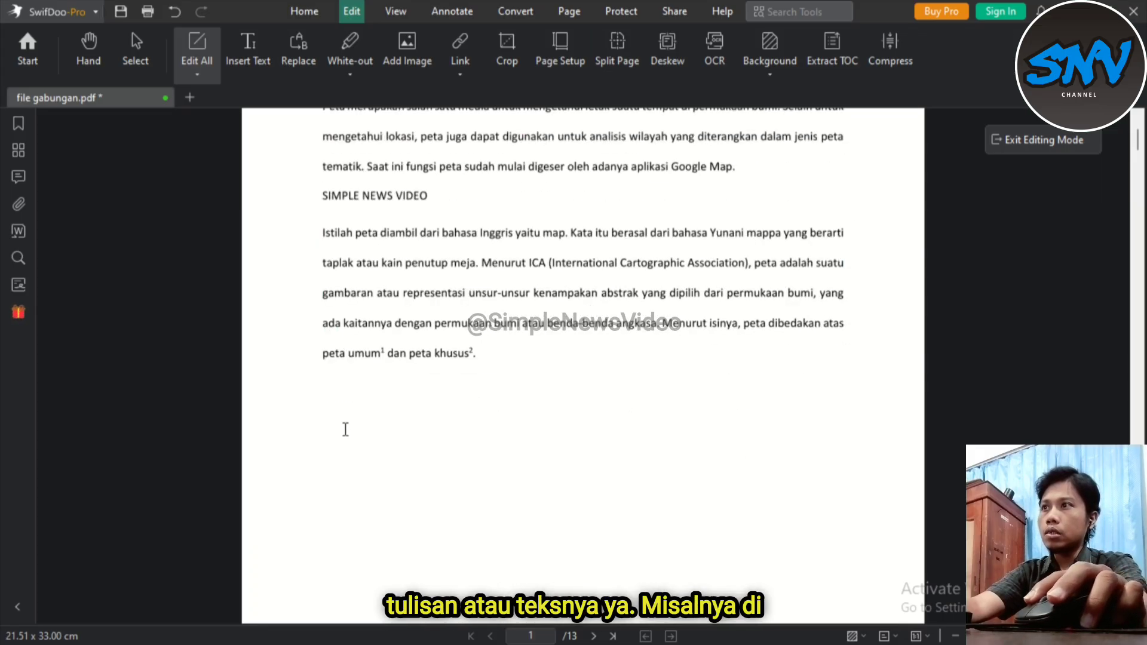
click(329, 418)
text(S)
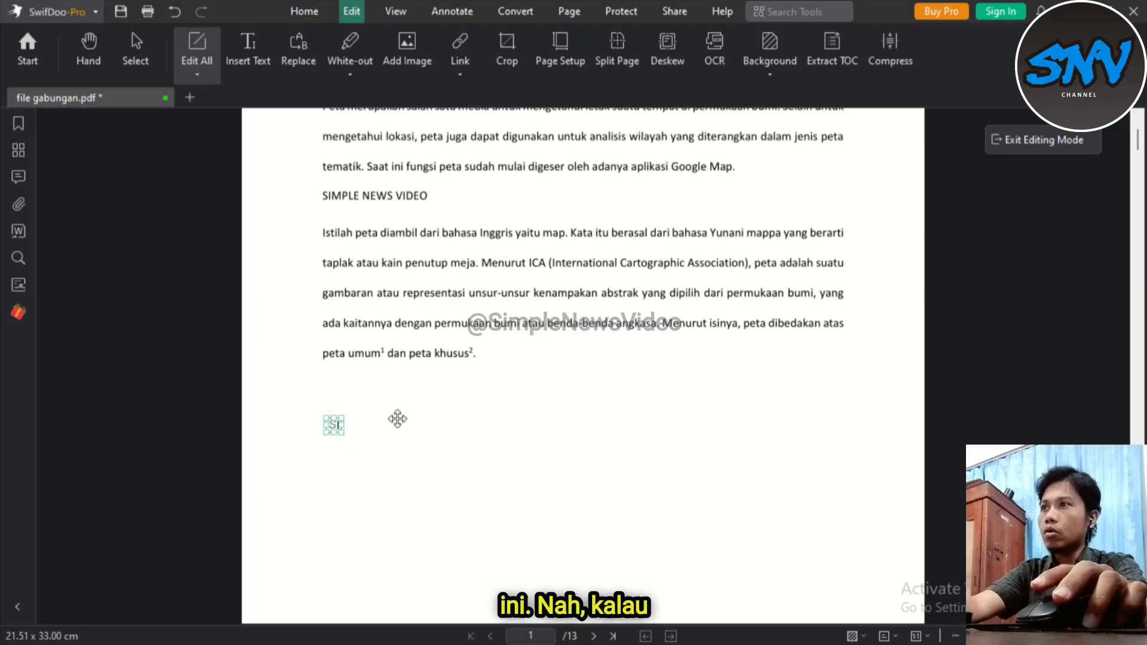
text(IM)
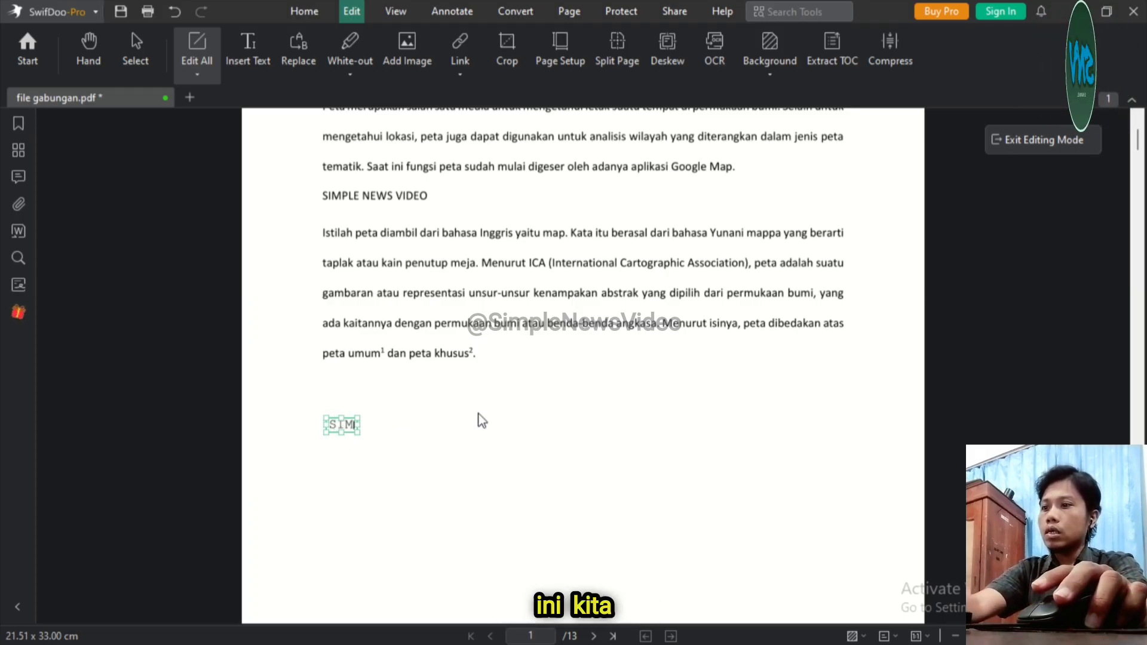
text(PLE)
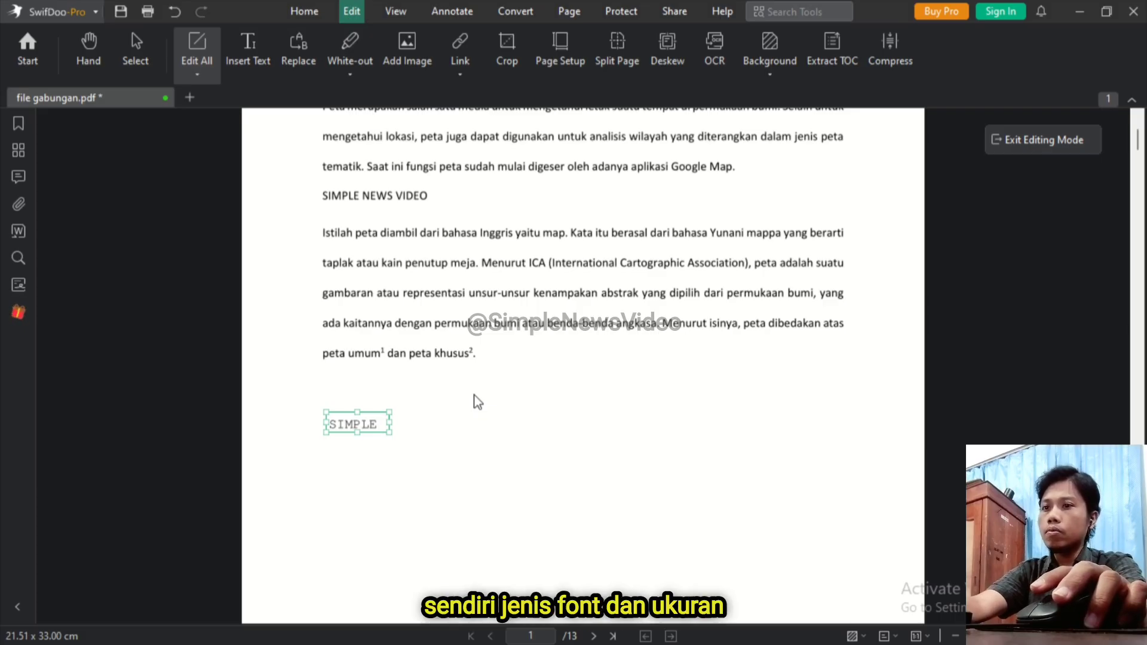
text(N)
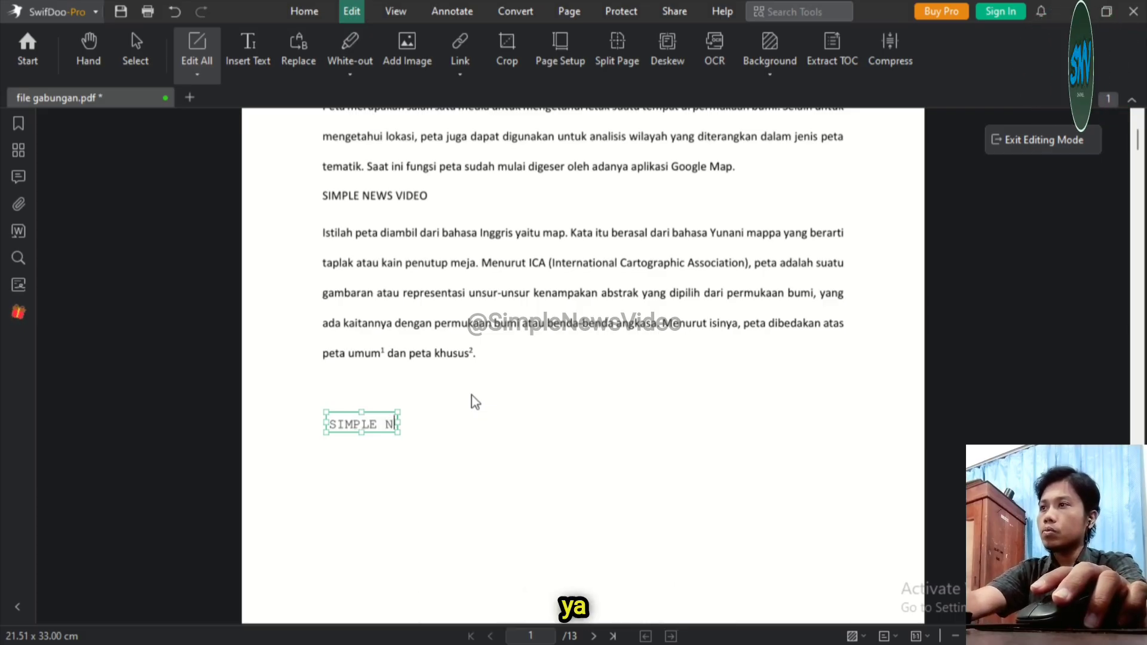
text(EWS V)
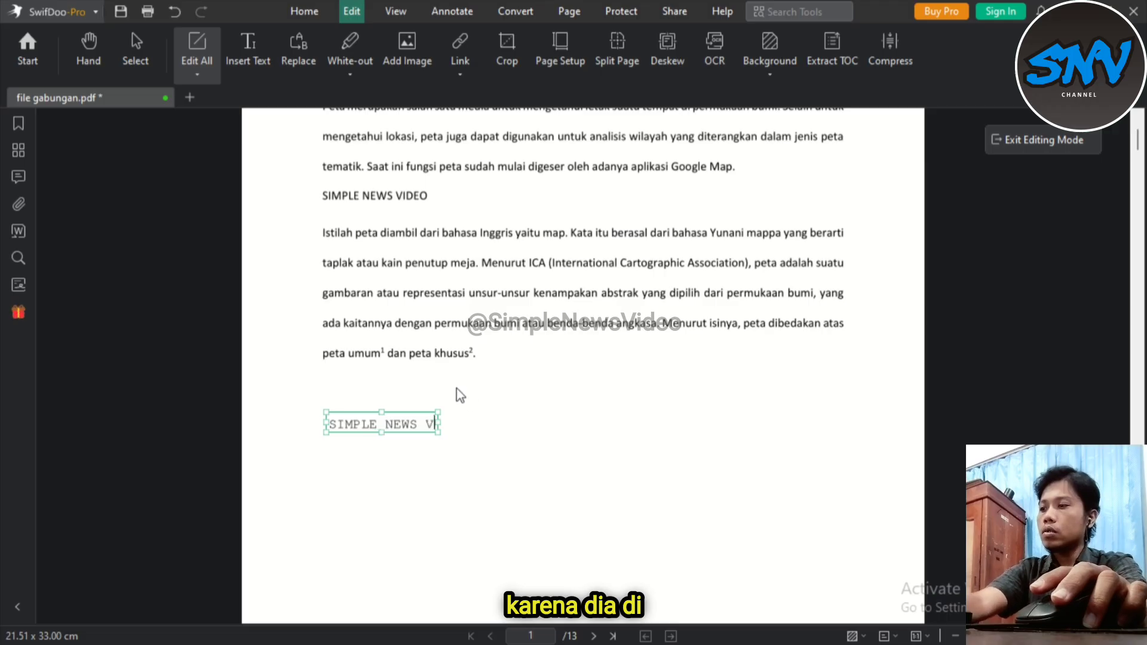
text(IDEO)
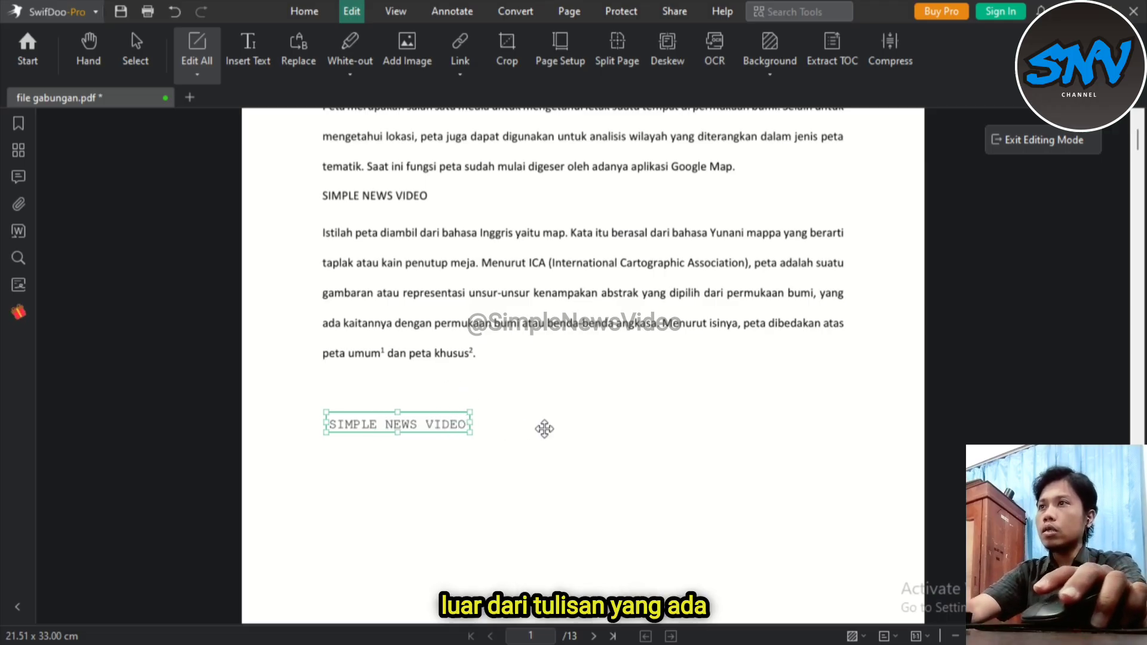
- Set the font of the inserted "SIMPLE NEWS VIDEO" text below the last paragraph to Arial, size 11
drag(348, 424, 436, 424)
click(342, 423)
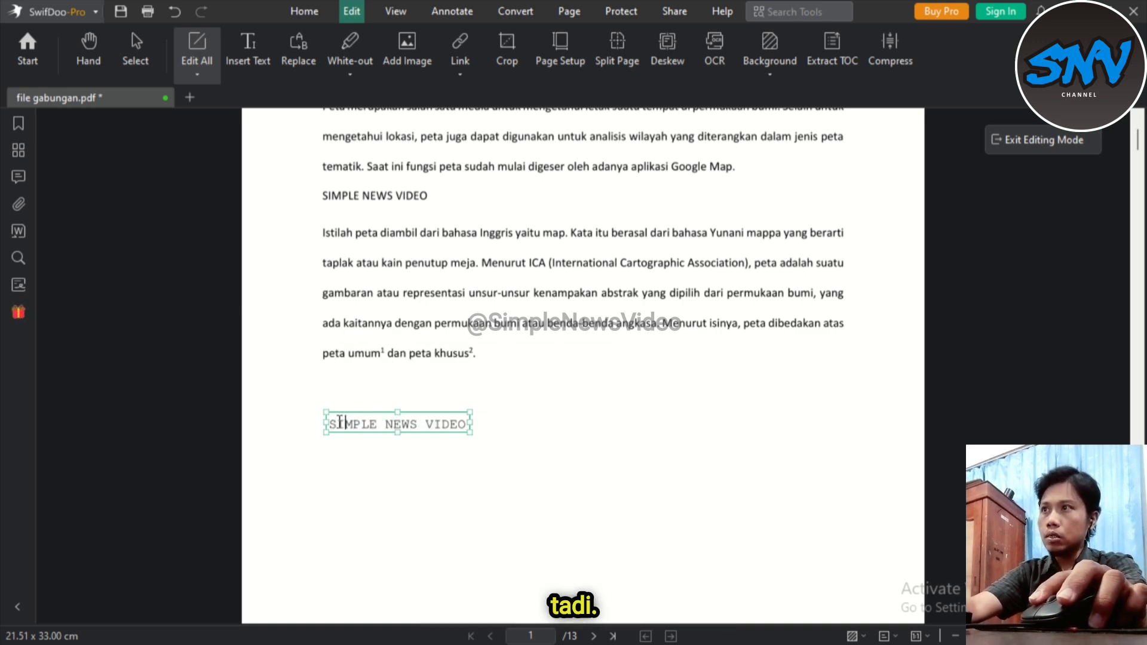
scroll(339, 422, up, 2)
drag(182, 425, 408, 424)
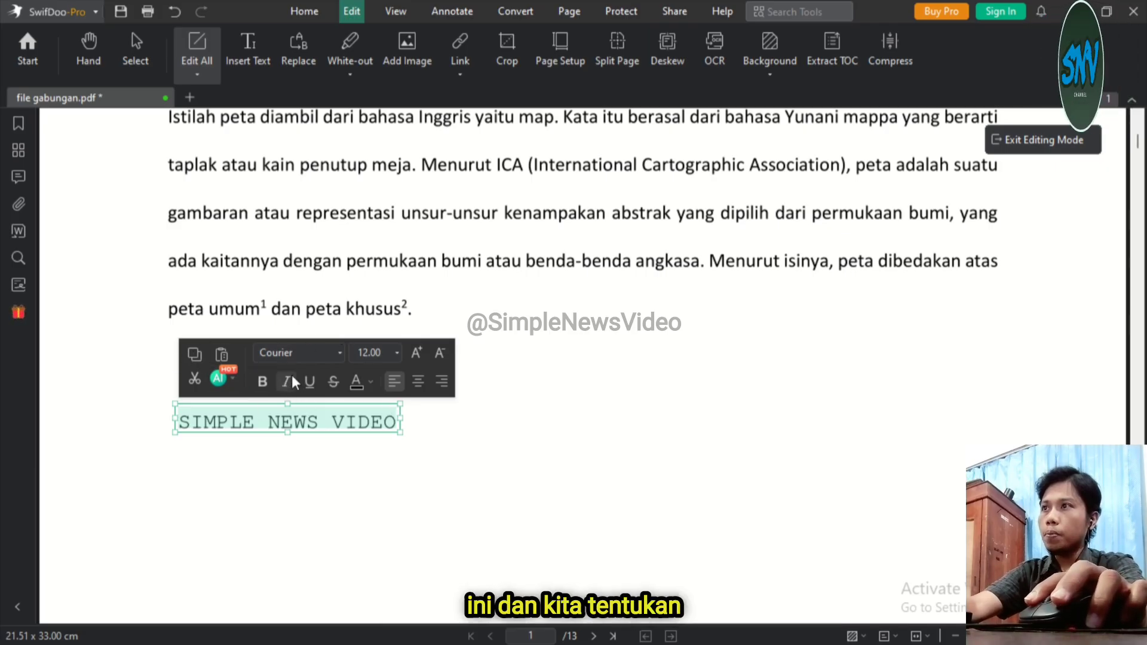
click(337, 353)
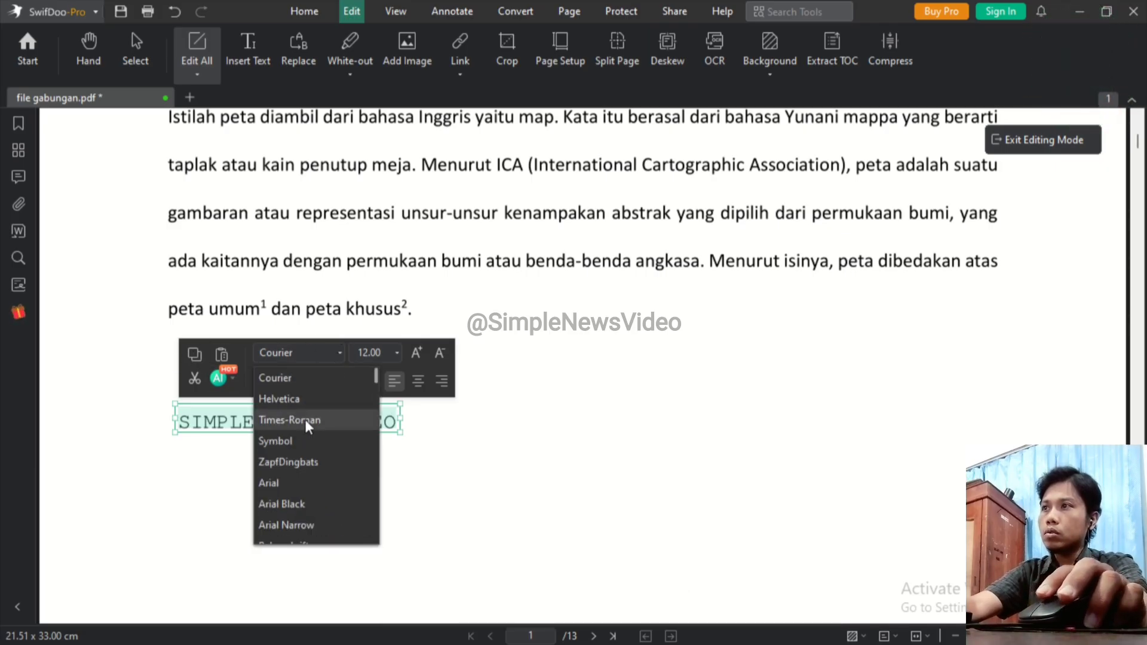
scroll(300, 419, down, 1)
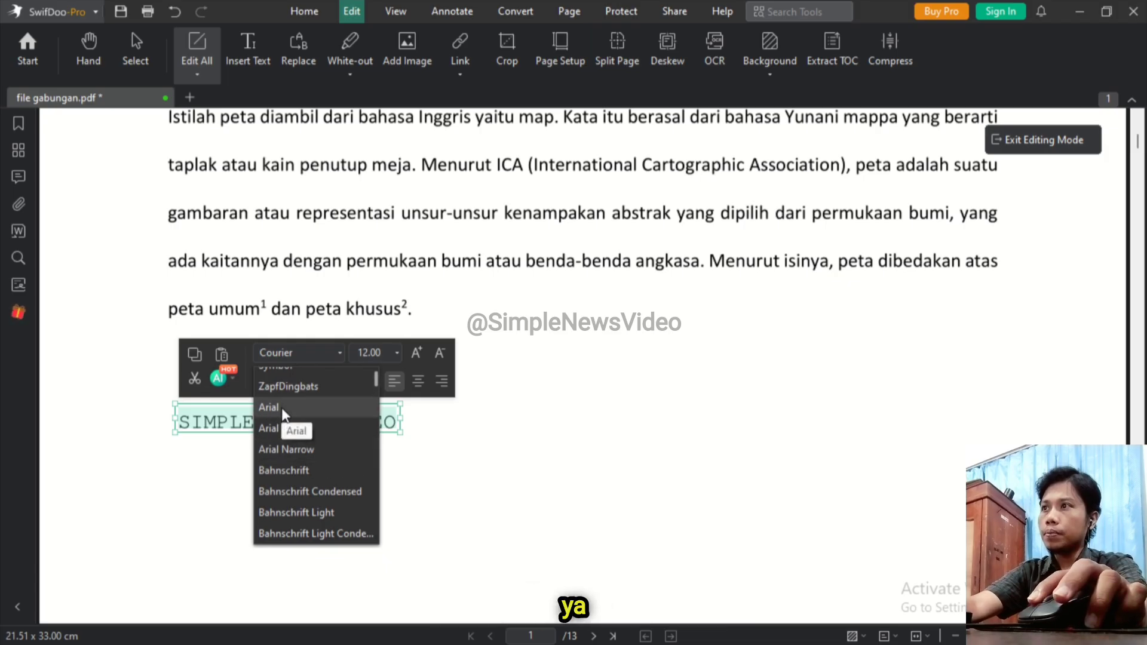
click(282, 407)
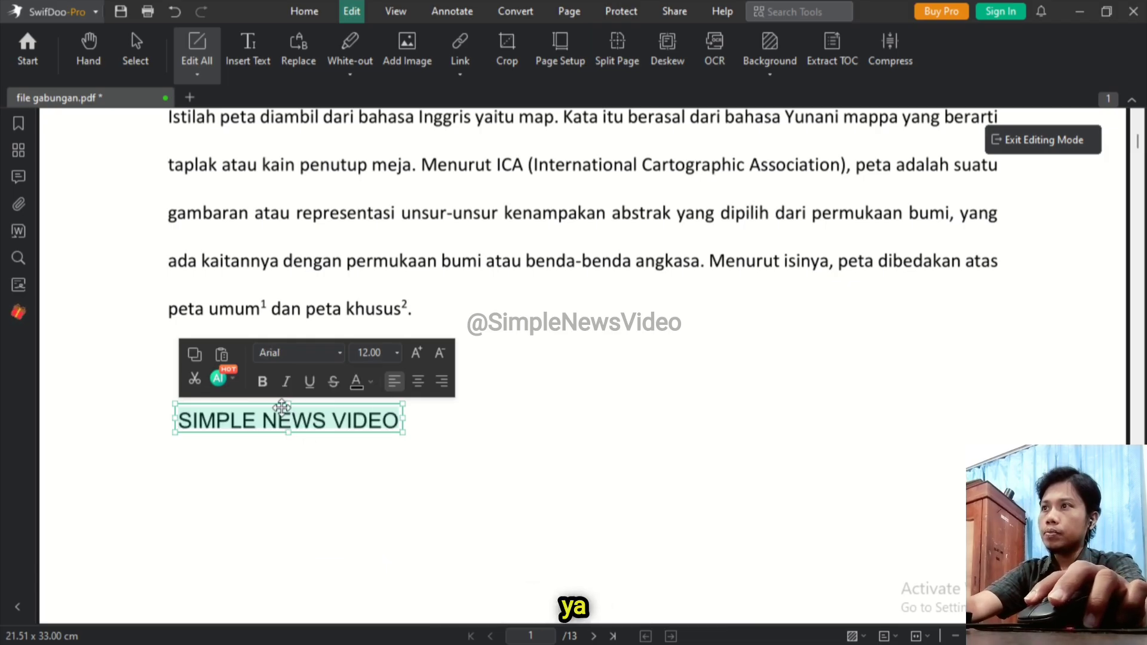
click(397, 353)
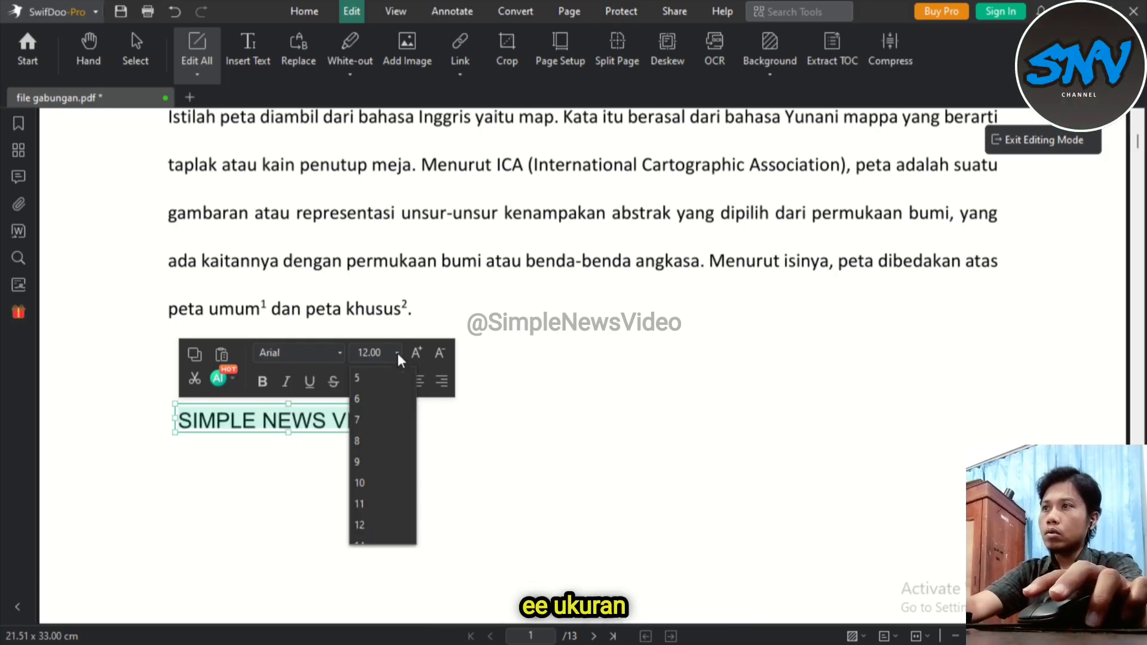
click(366, 502)
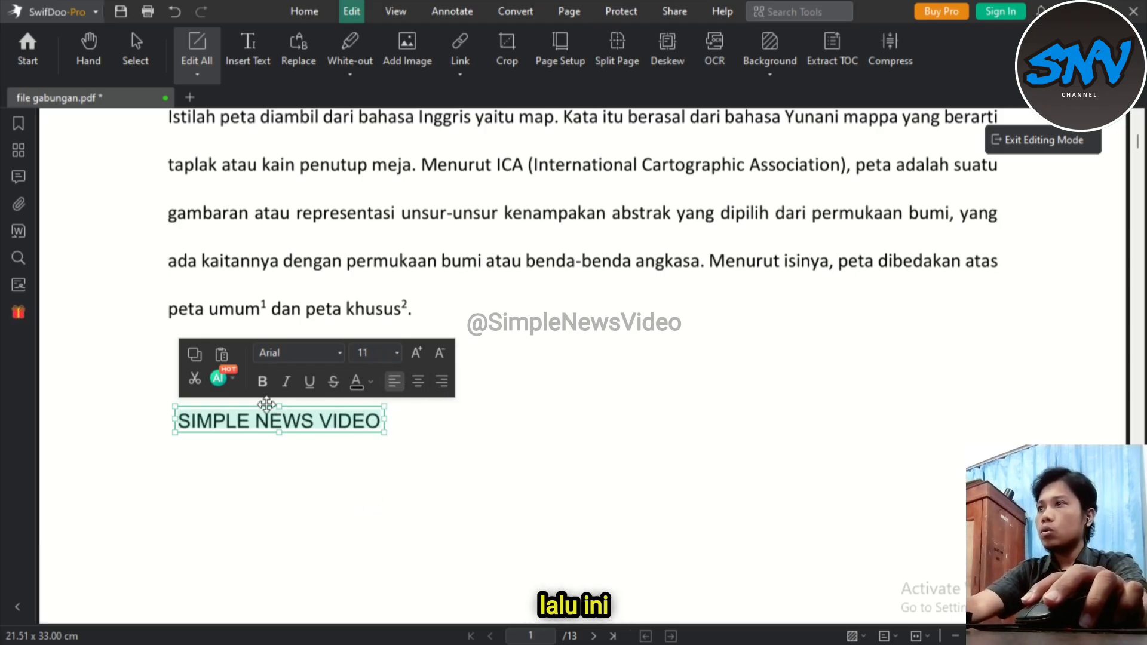
- Make the inserted "SIMPLE NEWS VIDEO" text below the last paragraph bold and red, without an underline
click(263, 383)
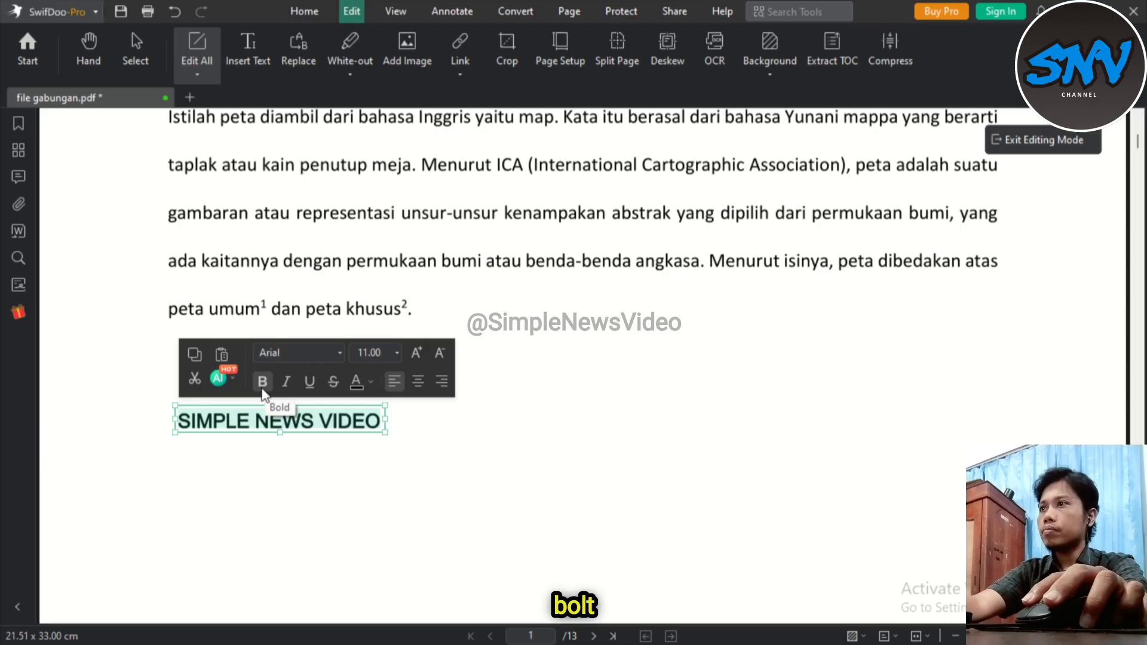
click(304, 380)
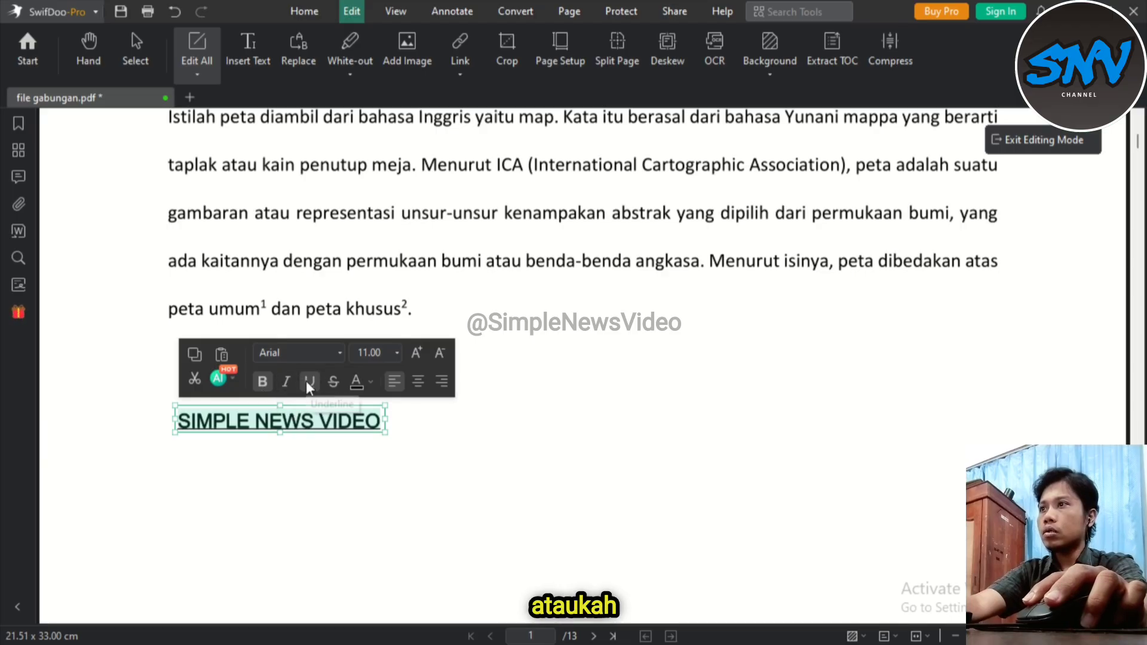
click(308, 381)
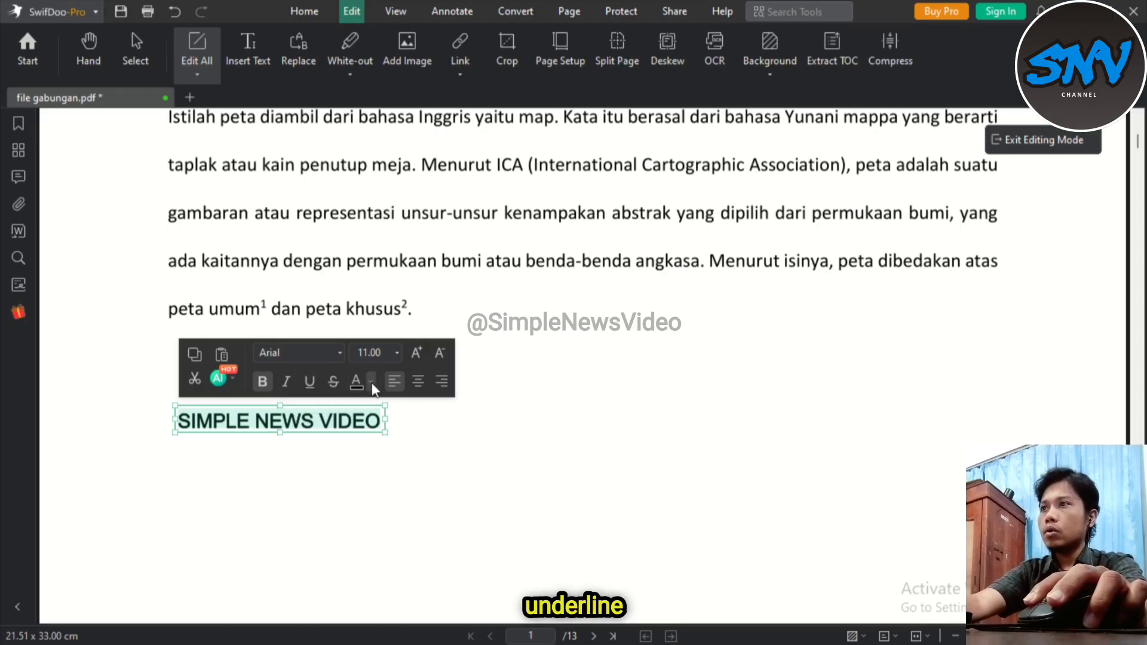
click(371, 385)
click(381, 541)
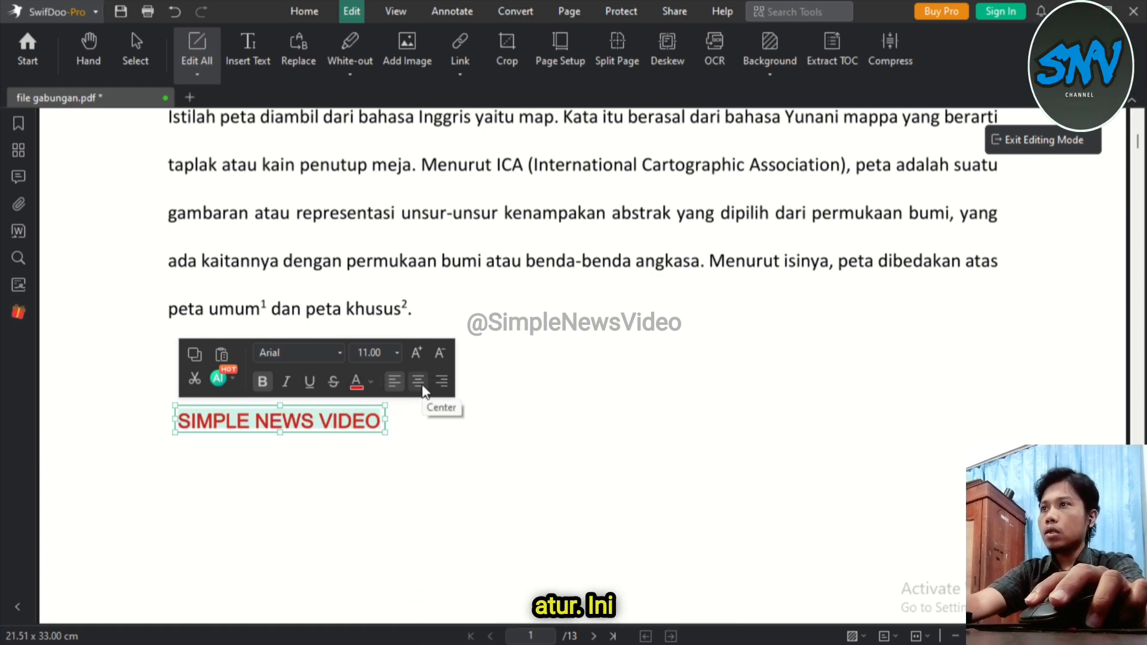
click(434, 445)
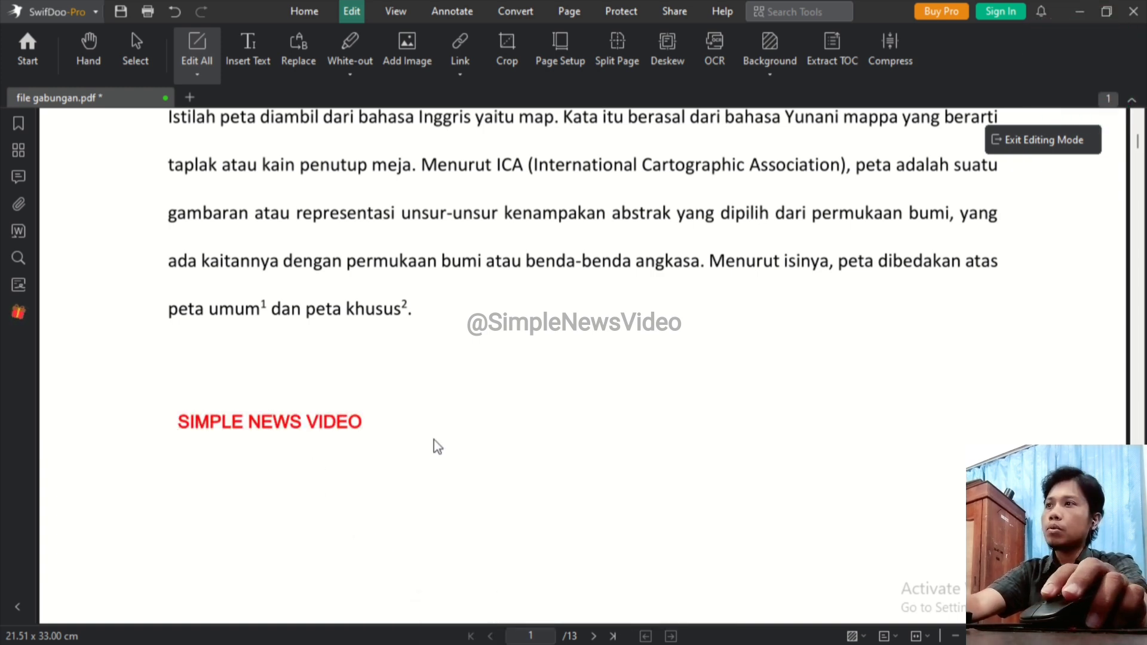
- Move the red "SIMPLE NEWS VIDEO" text box to the middle of the page, just below the last paragraph
scroll(435, 444, down, 5)
scroll(434, 444, up, 4)
click(352, 428)
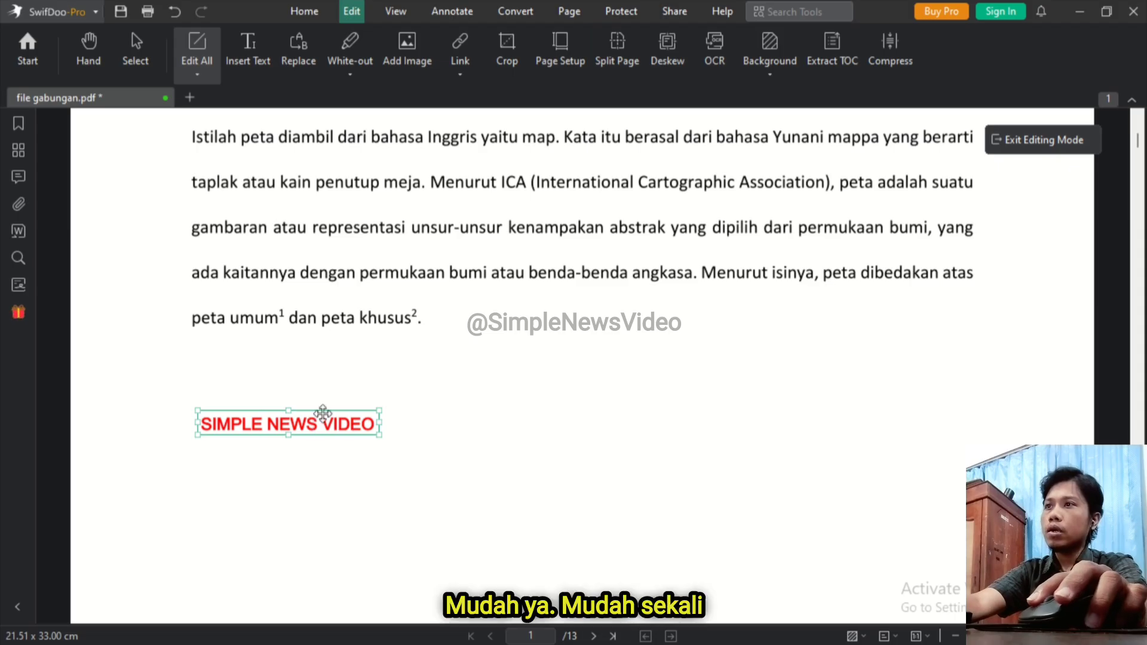
drag(321, 412, 585, 352)
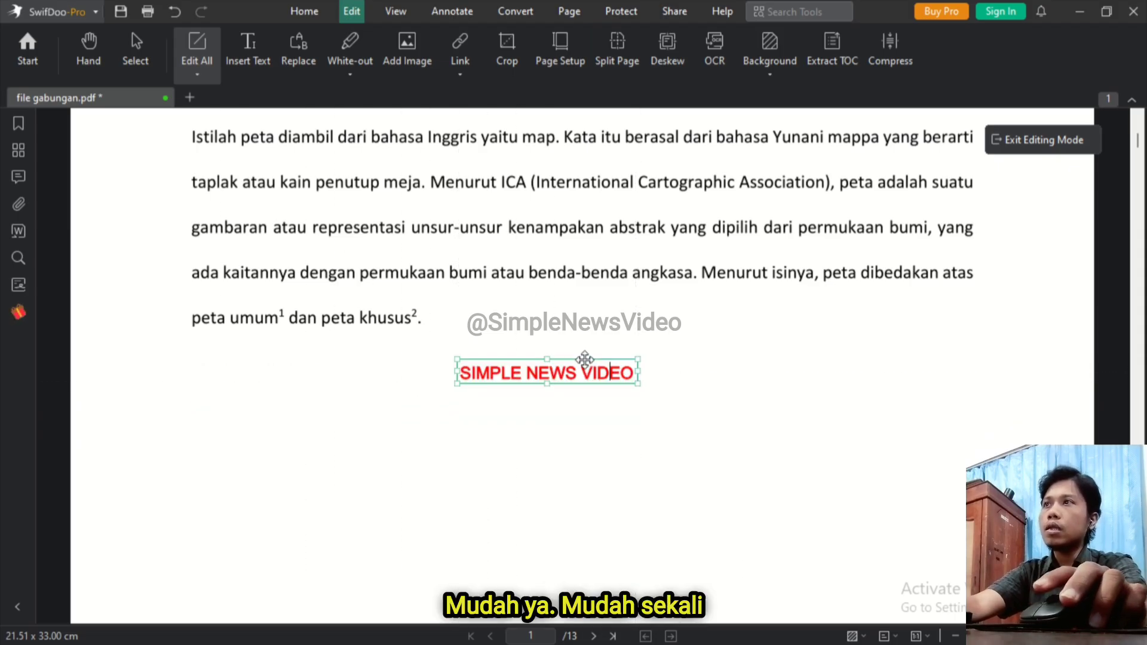
- Replace all occurrences of "peta" with "Peta" throughout the document
click(299, 48)
scroll(642, 357, up, 5)
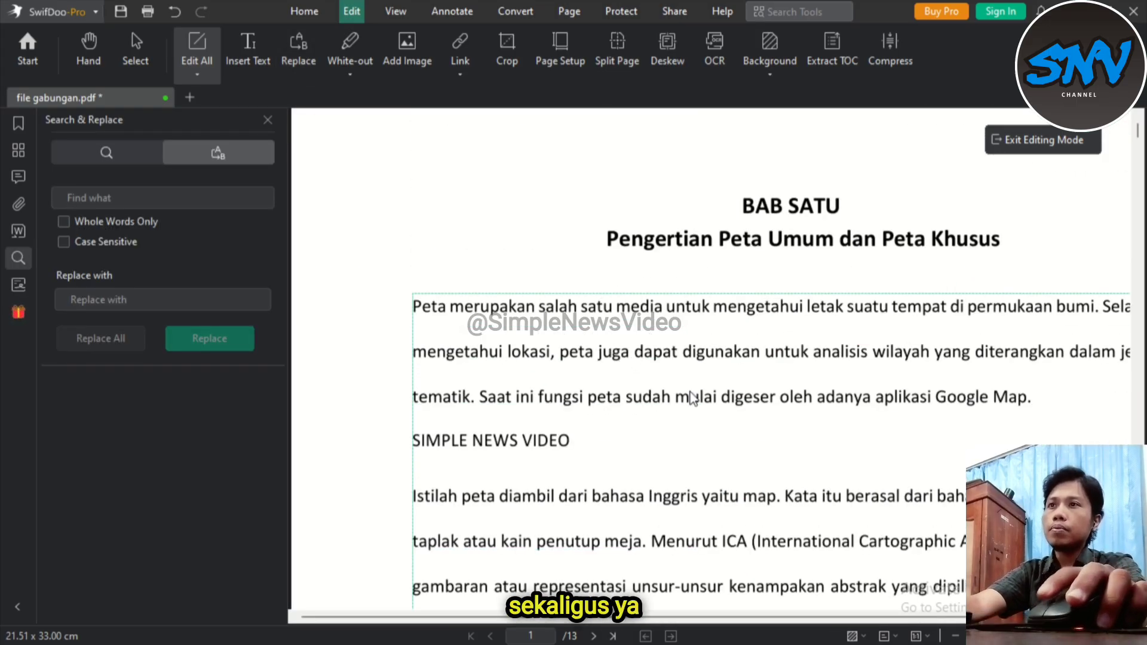
scroll(692, 395, down, 1)
click(201, 194)
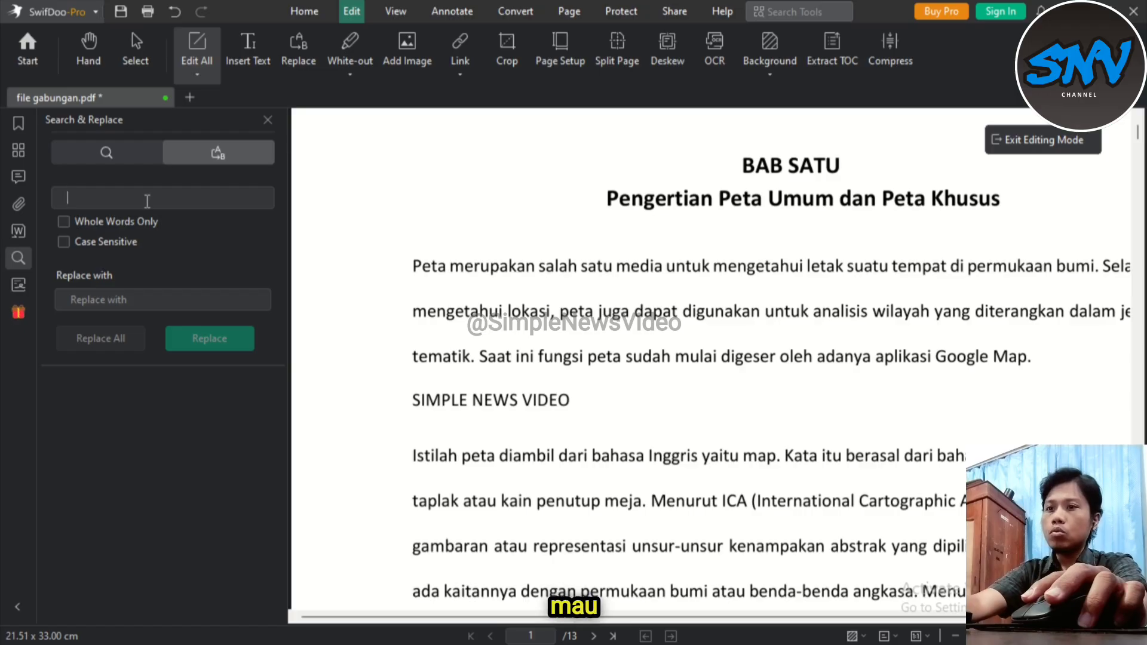
text(peta)
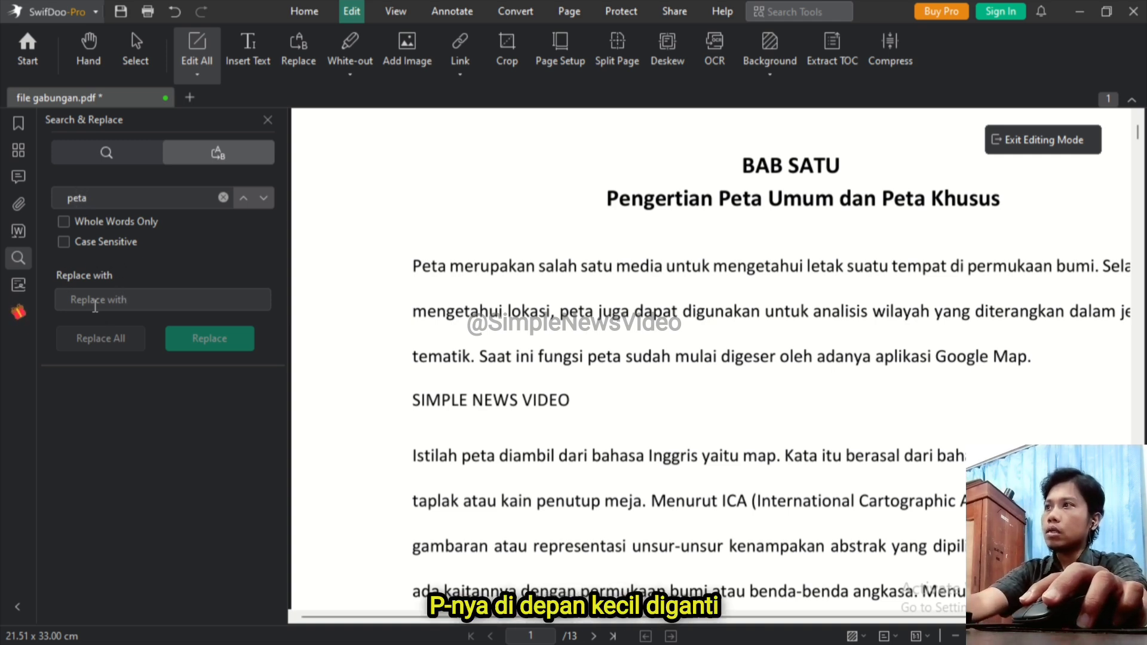
click(169, 300)
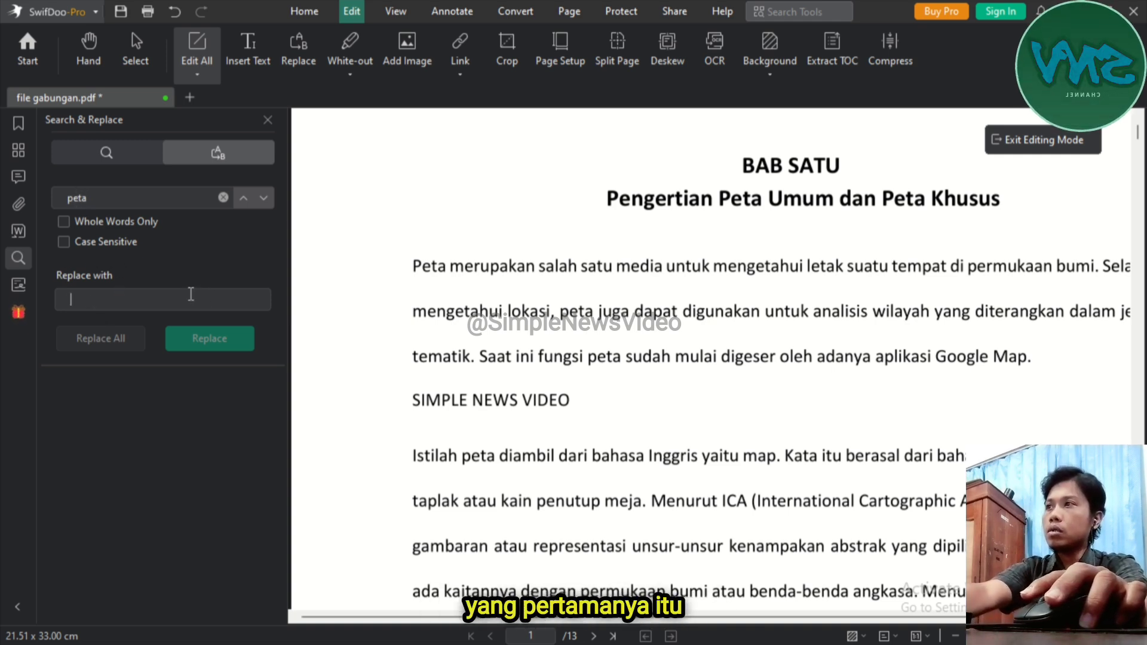
text(Peta)
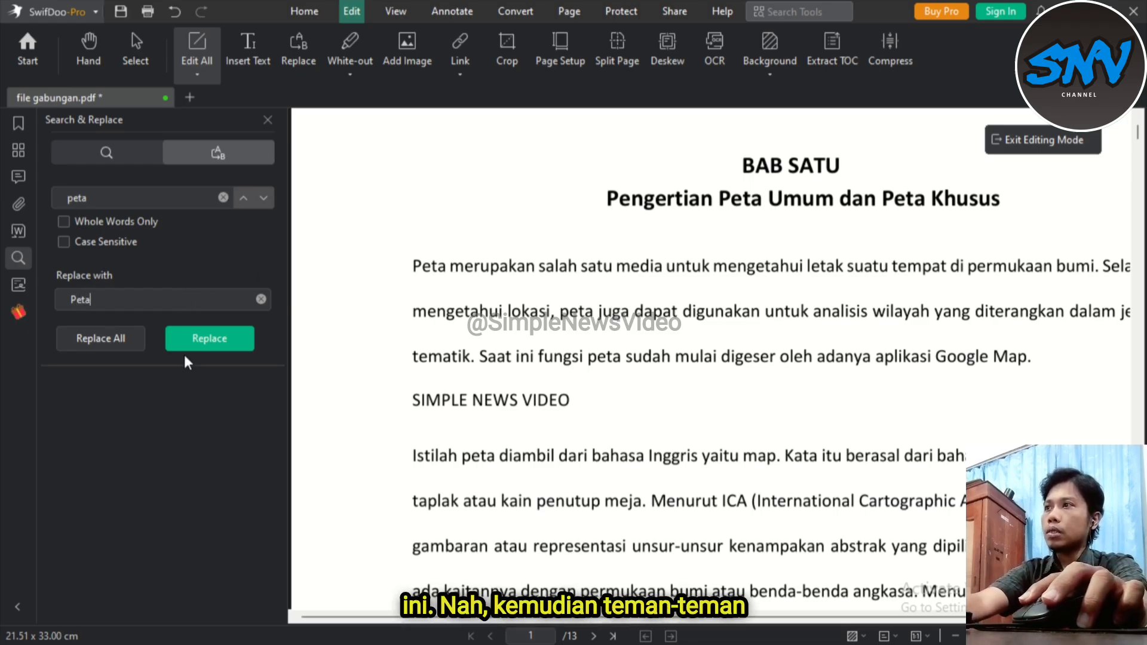
click(111, 347)
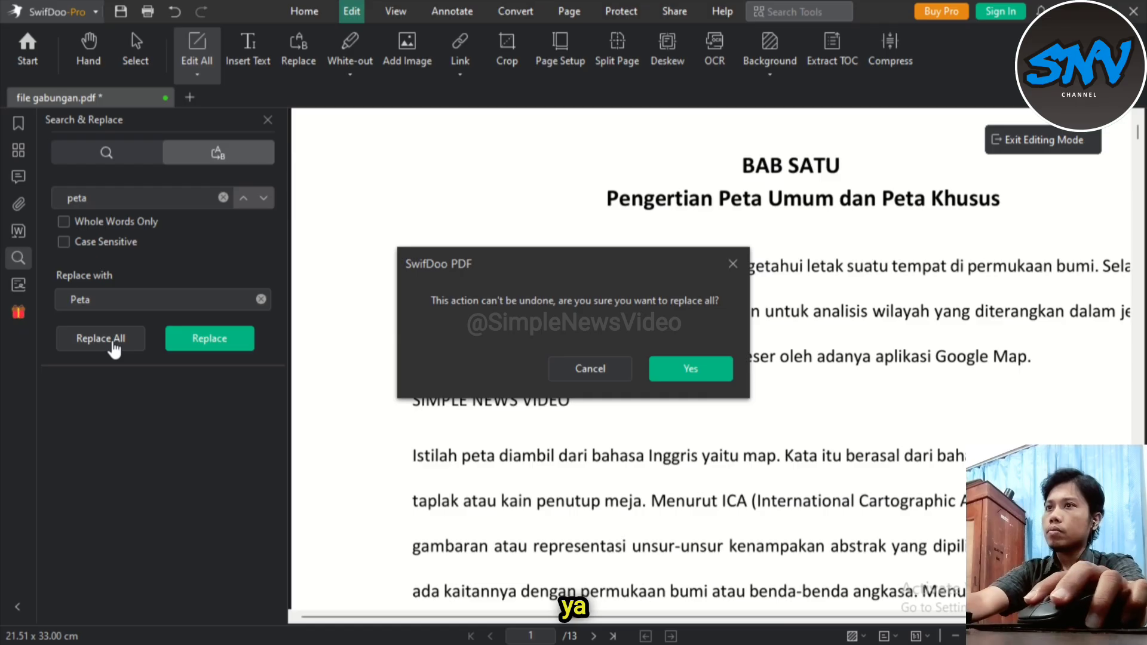
click(693, 372)
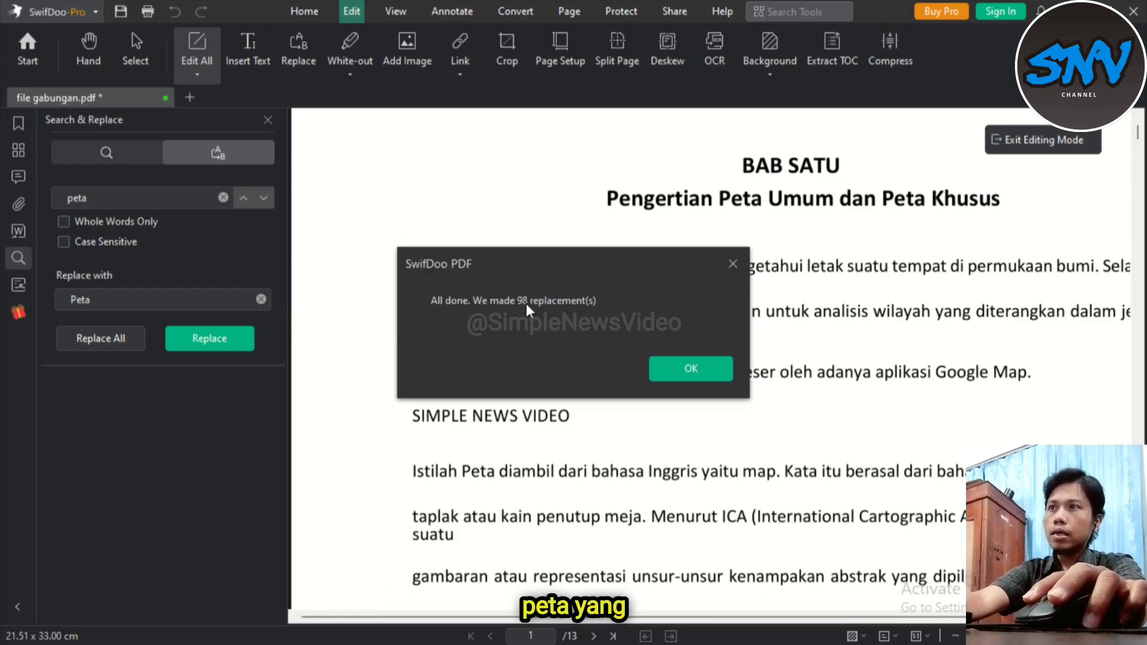
click(693, 372)
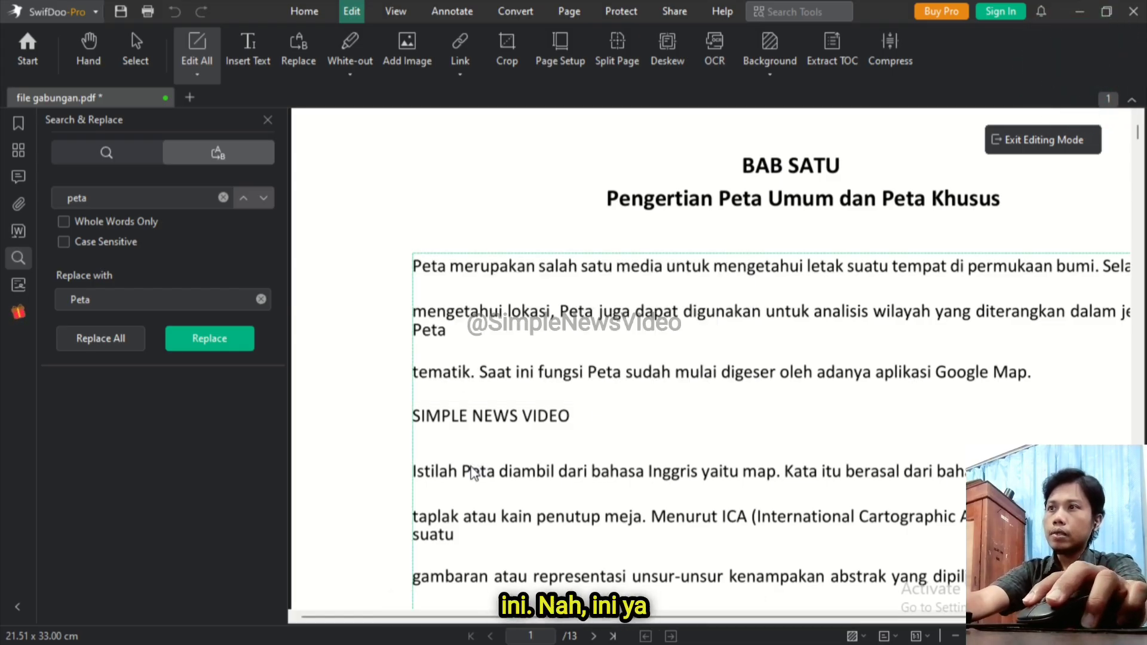
drag(463, 472, 493, 474)
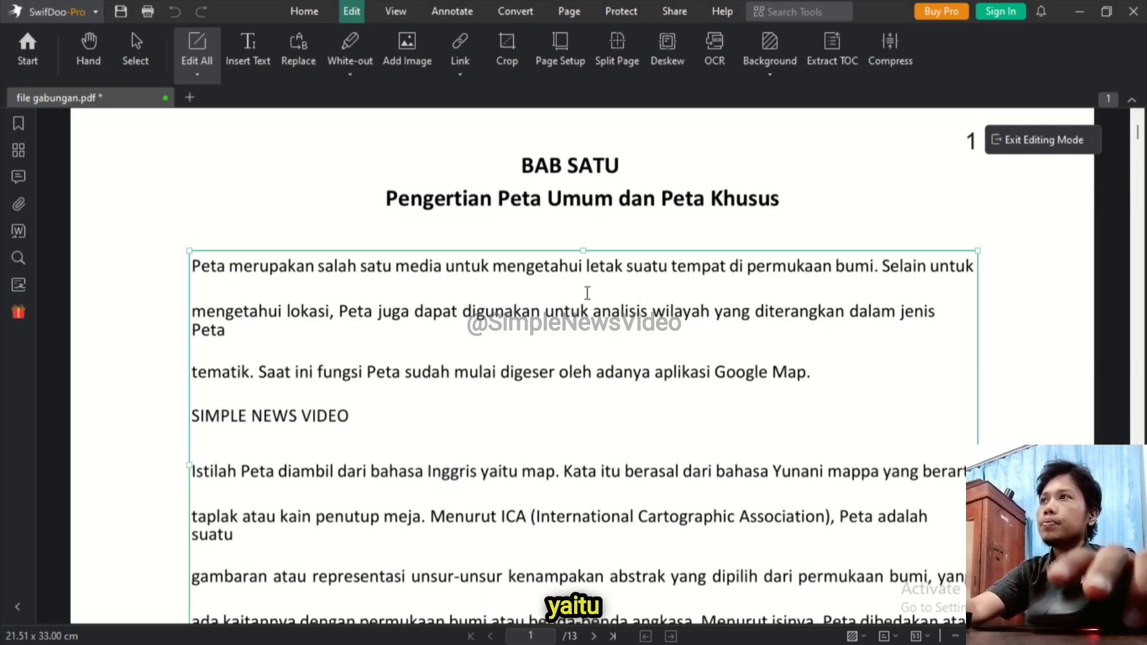
- Exit editing mode and white out the words "merupakan salah satu media" in the first line of the first body paragraph
click(345, 64)
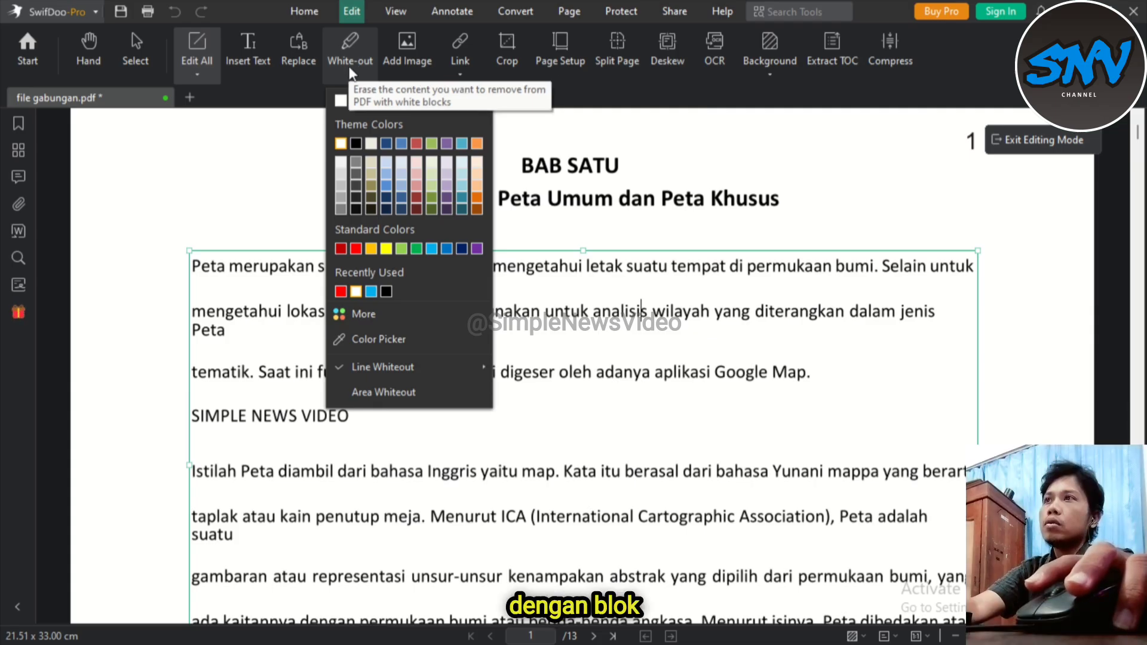
click(599, 291)
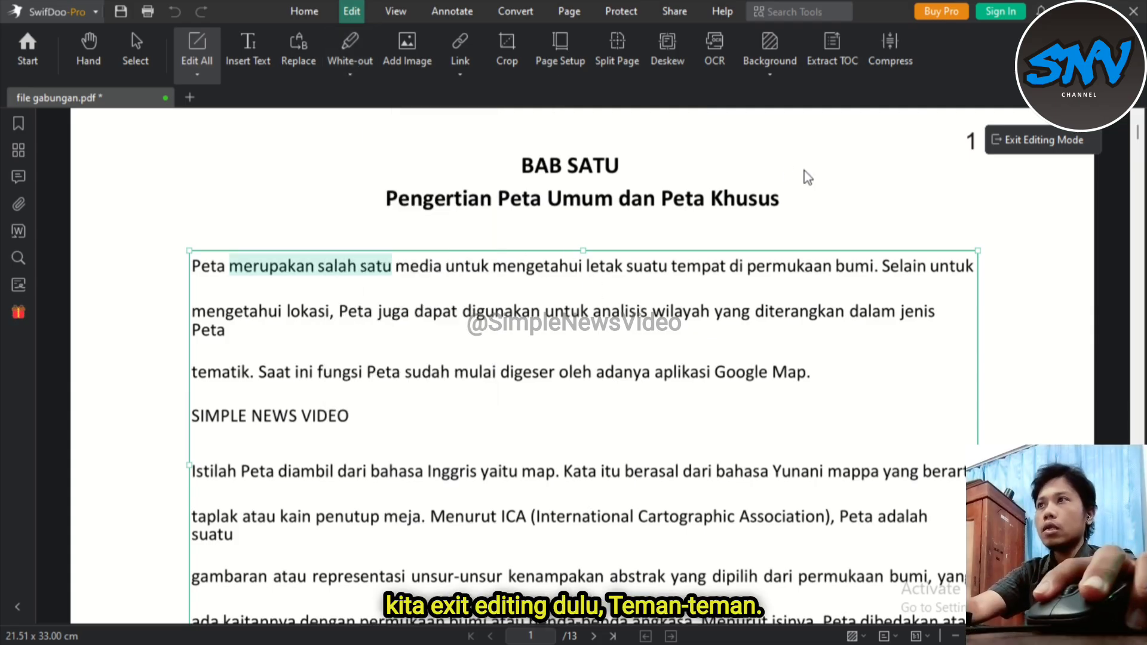
click(808, 177)
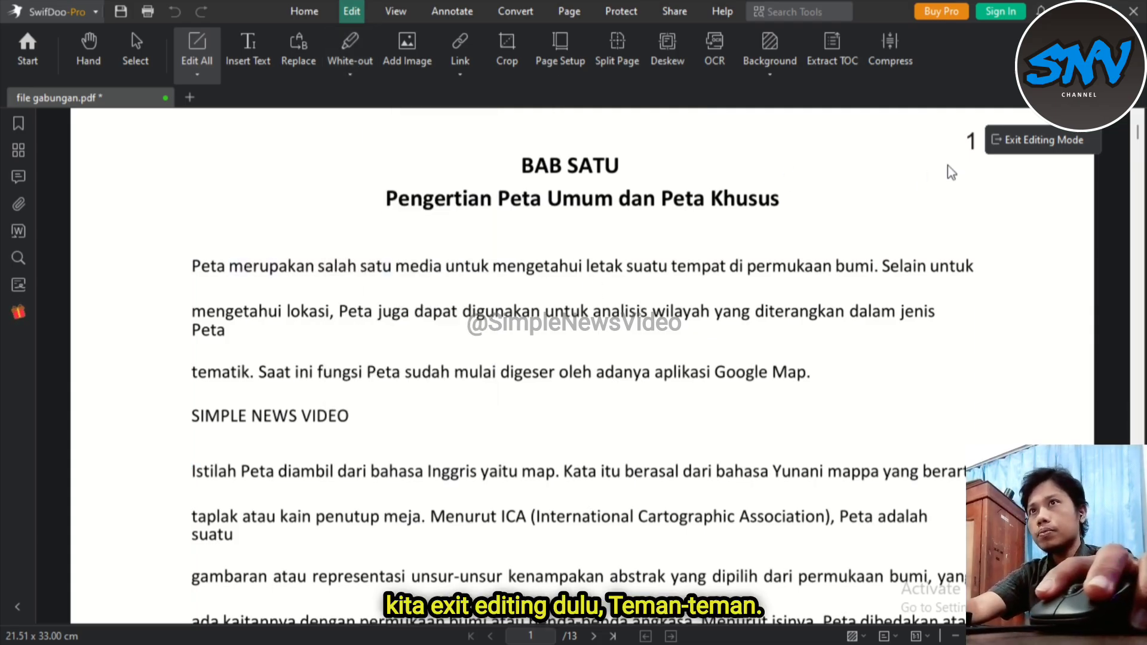
click(996, 149)
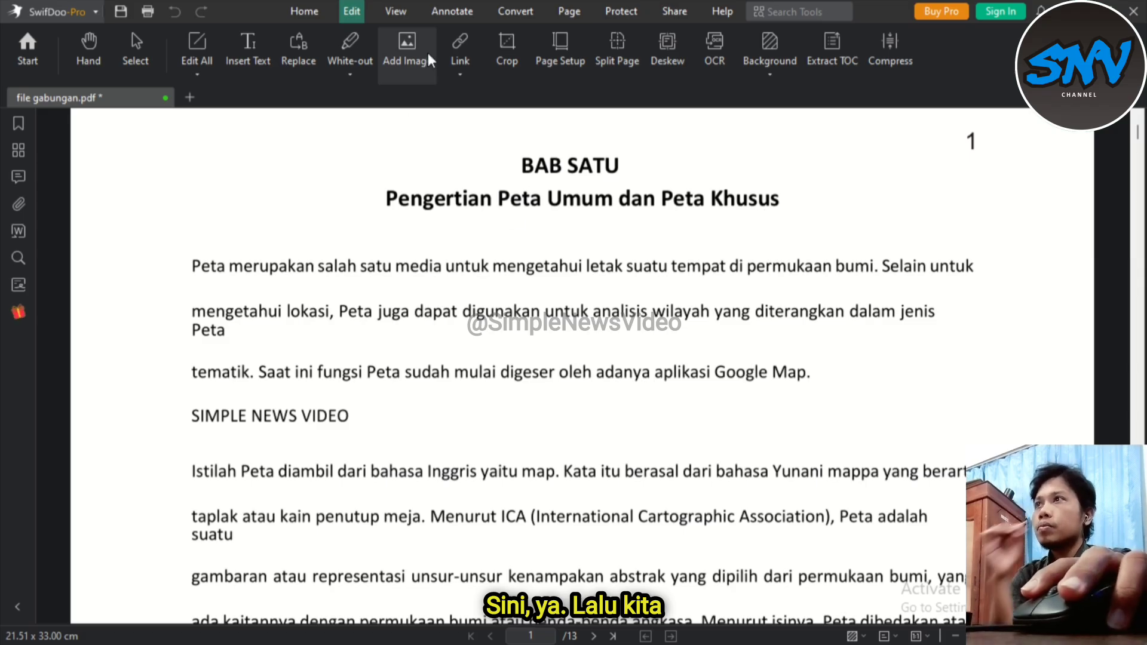
click(351, 77)
click(352, 60)
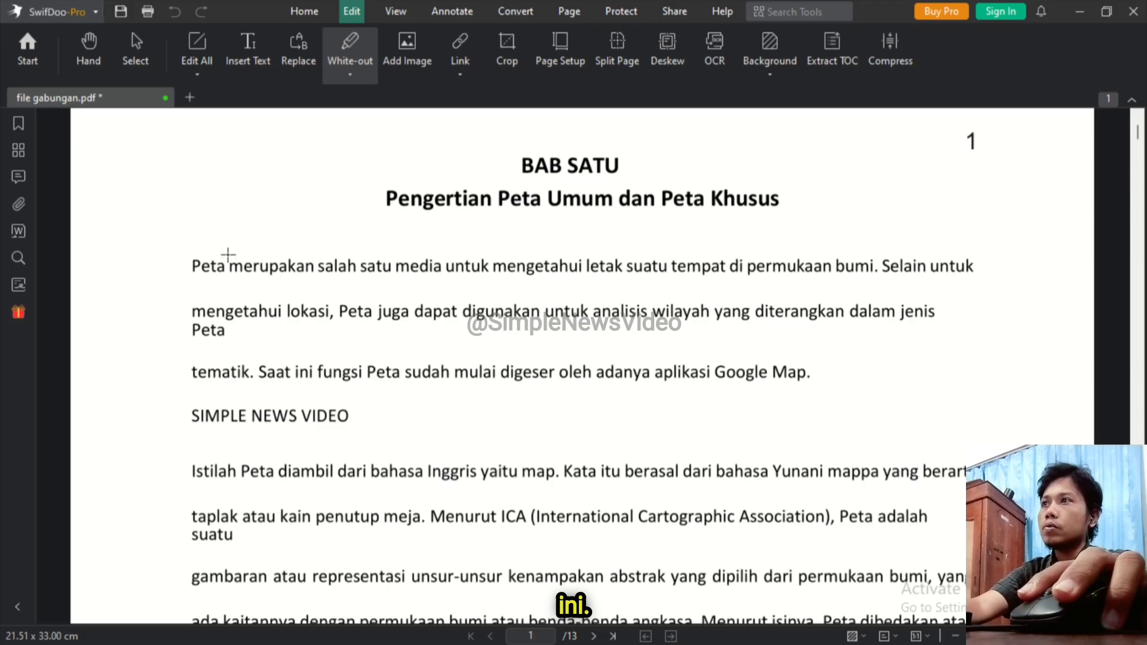
drag(227, 254, 332, 271)
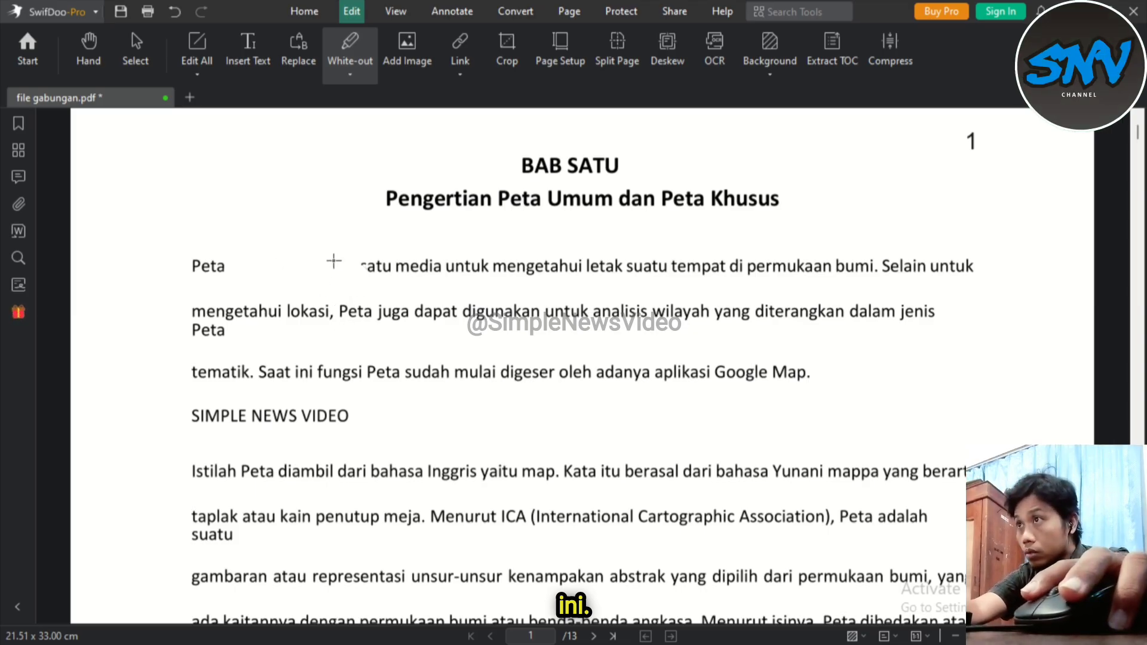
drag(354, 266, 436, 268)
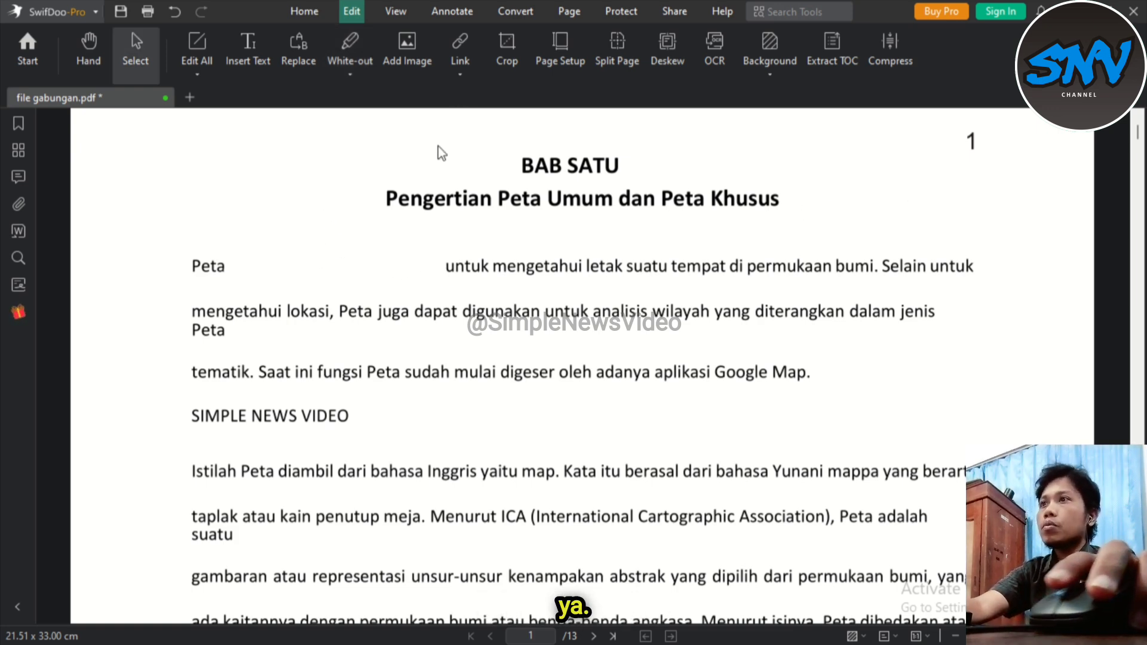
- Insert the image "Screenshot (1)" from the Screenshots folder just below the red "SIMPLE NEWS VIDEO" text on page 1
scroll(518, 251, down, 2)
scroll(503, 260, down, 3)
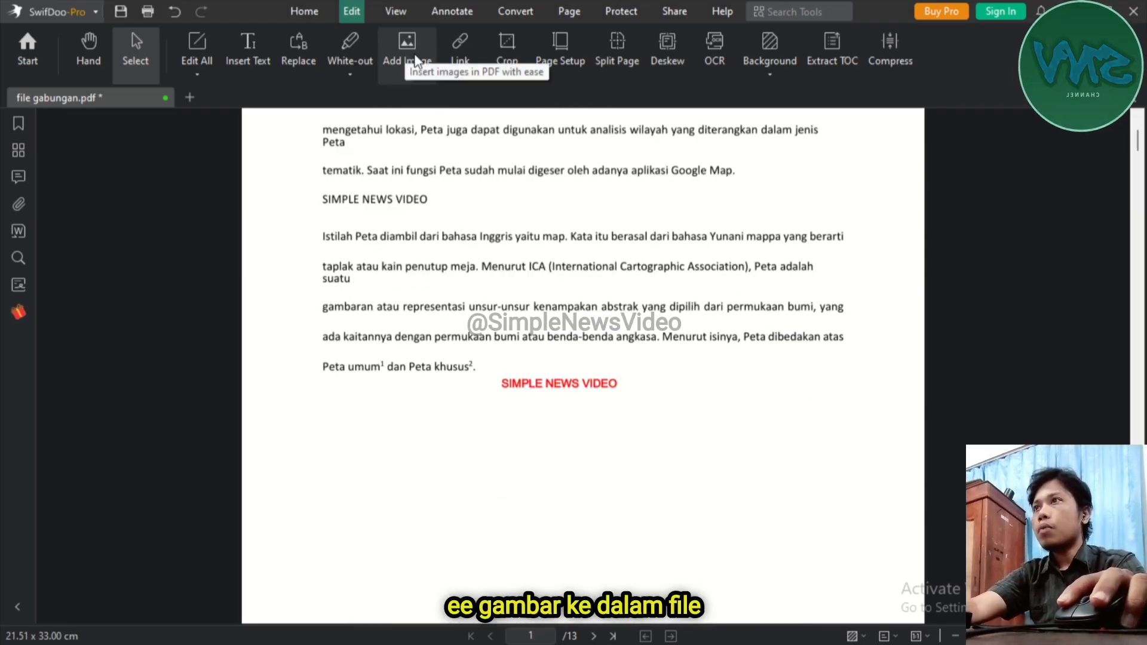
scroll(520, 299, down, 3)
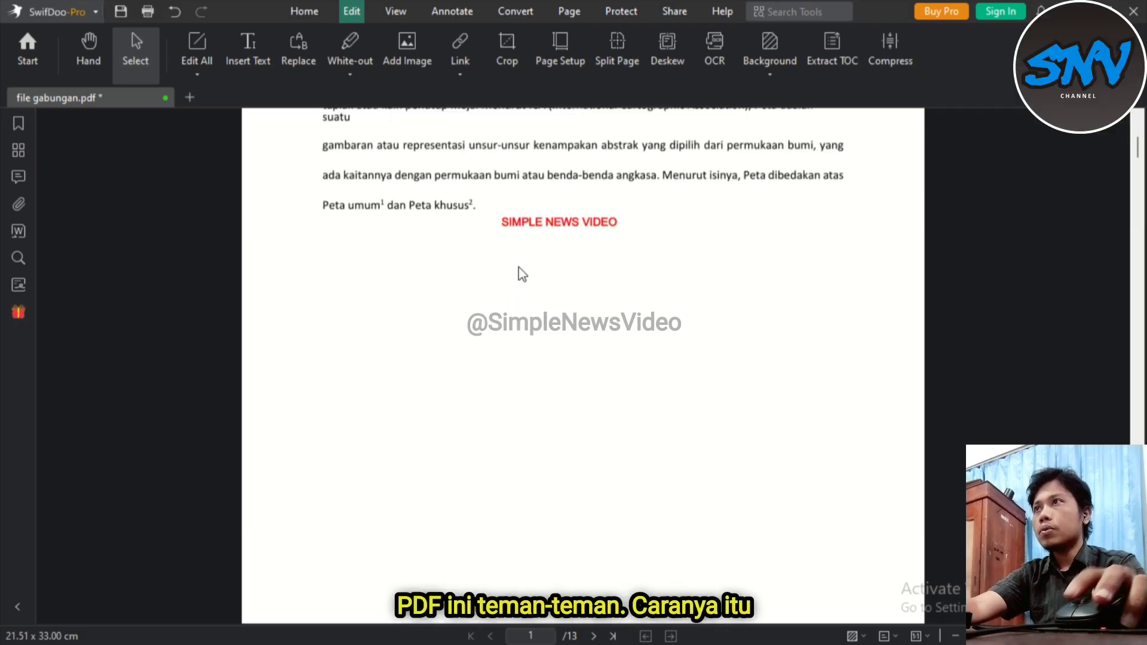
scroll(591, 254, up, 2)
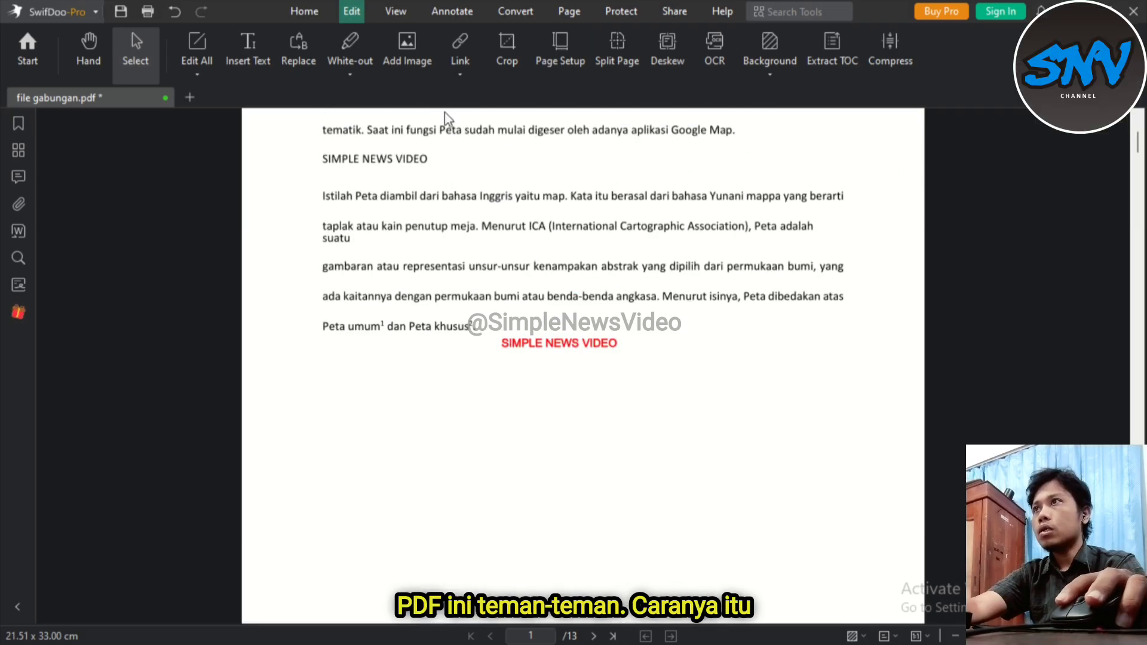
click(407, 52)
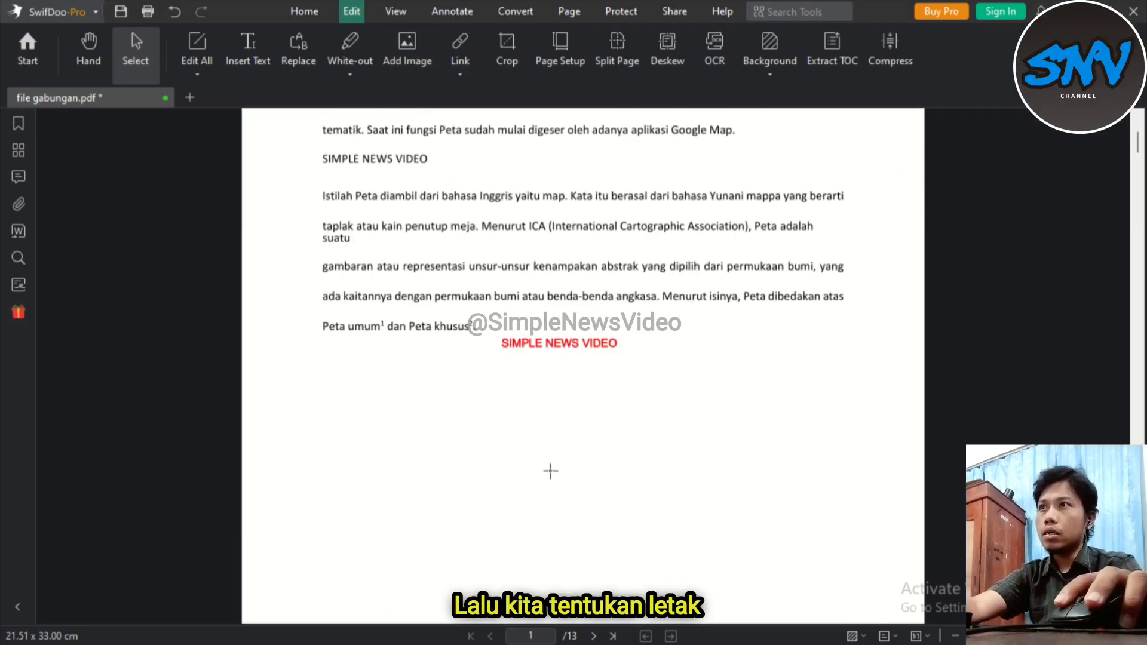
drag(458, 368, 678, 496)
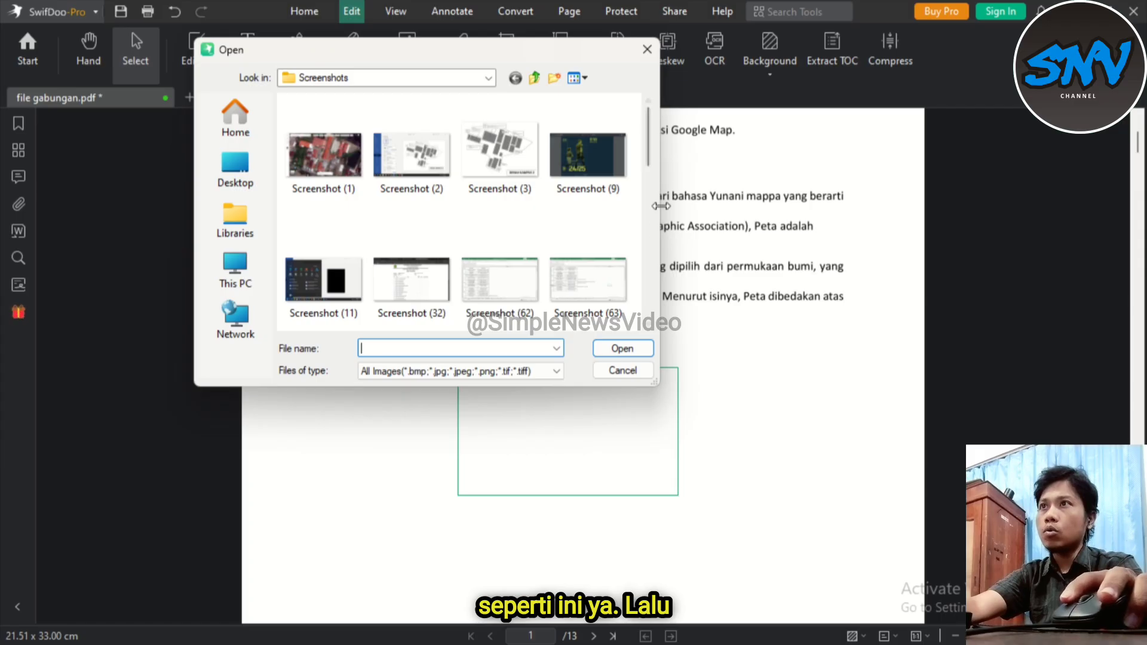
mouse_move(647, 147)
mouse_down()
mouse_move(647, 183)
mouse_move(641, 150)
mouse_up()
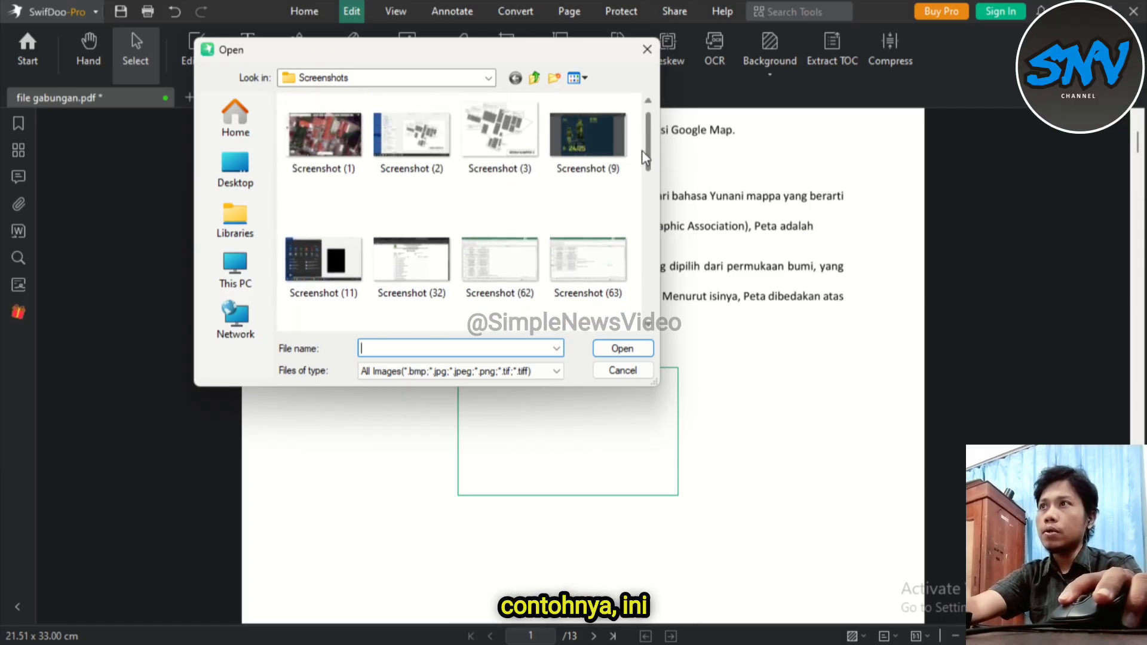
click(328, 146)
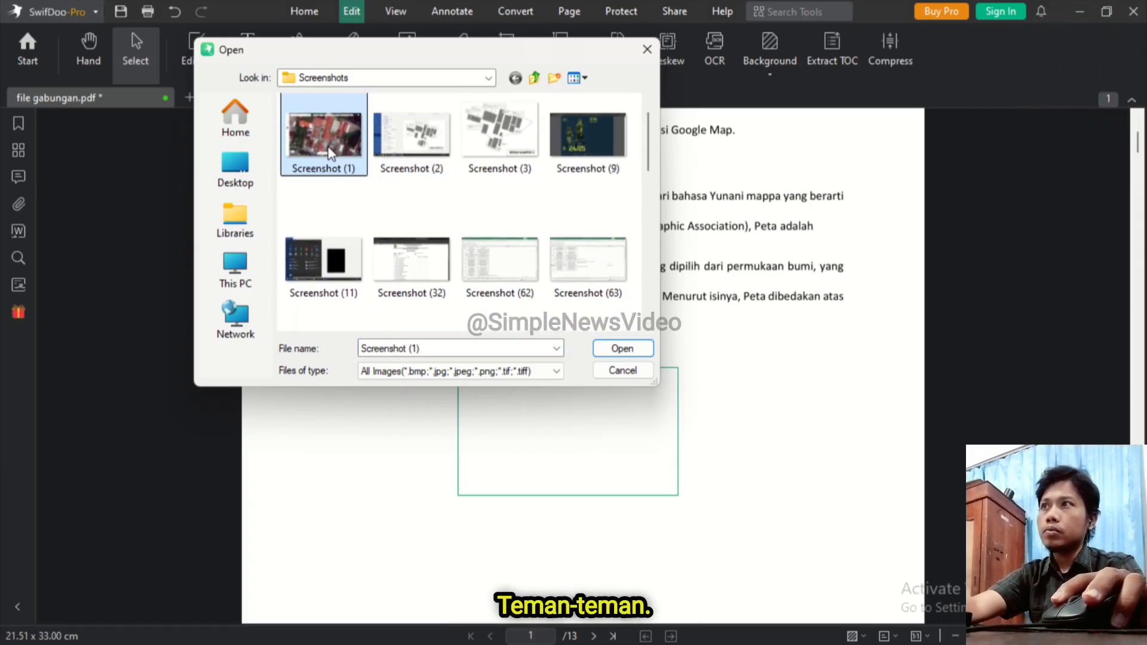
click(613, 352)
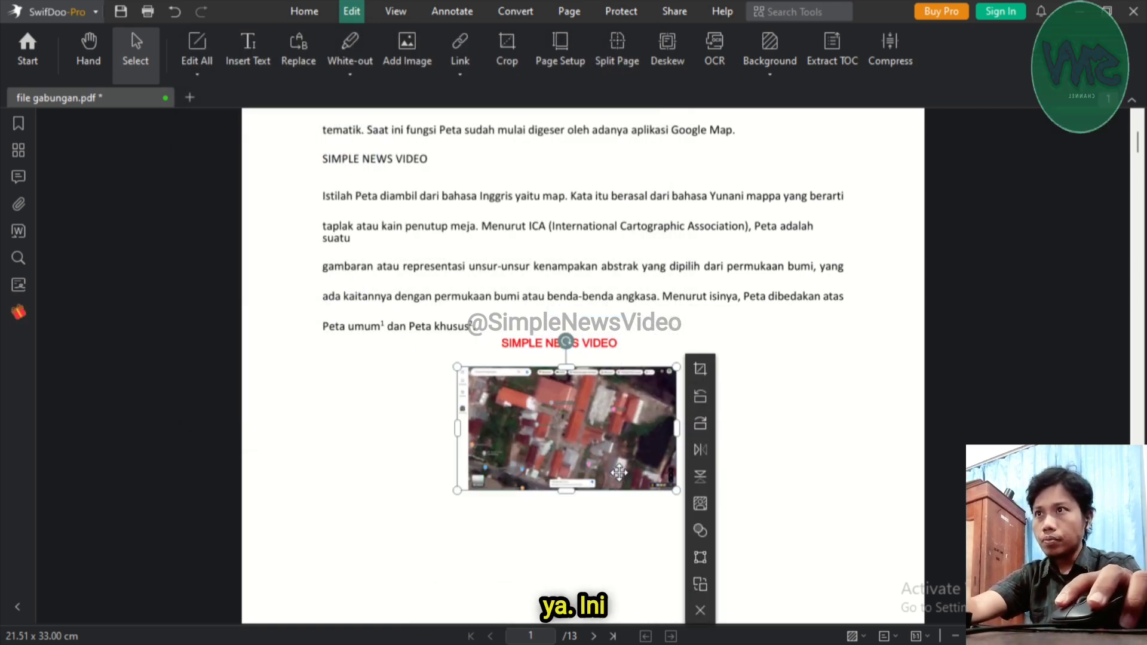
click(597, 532)
scroll(667, 421, down, 1)
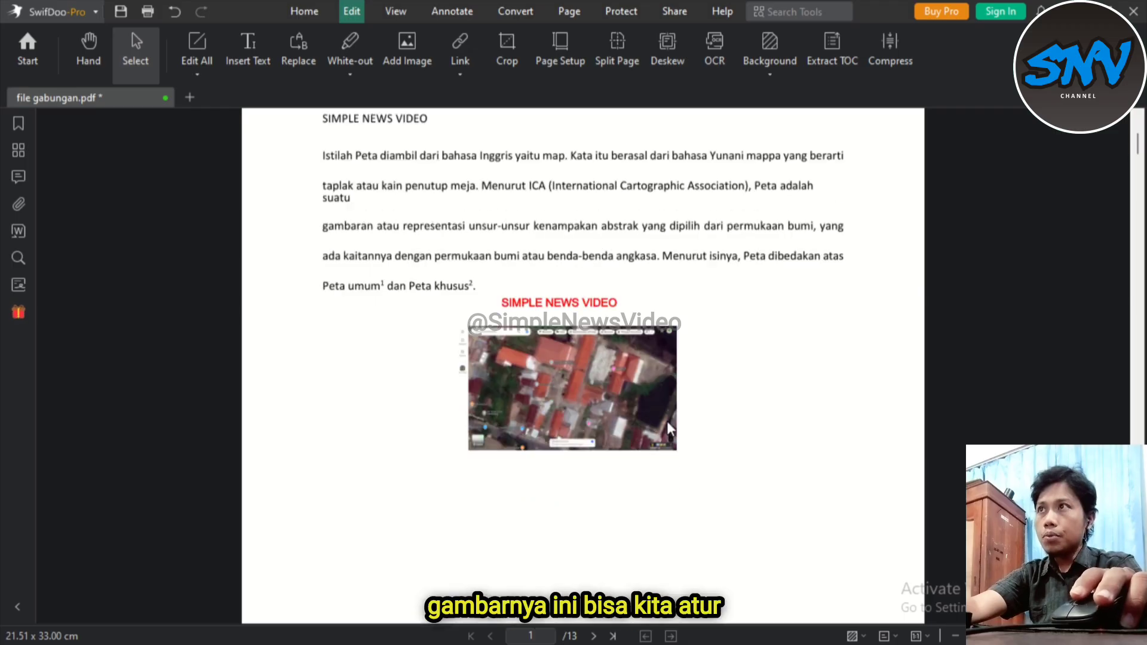
click(598, 356)
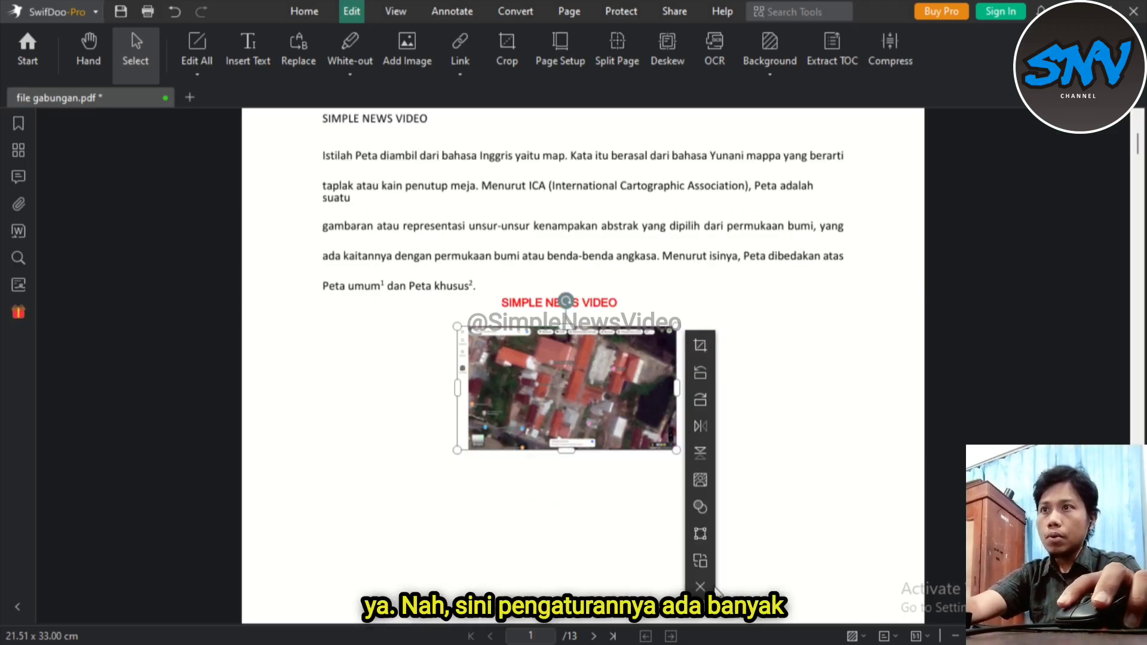
click(698, 562)
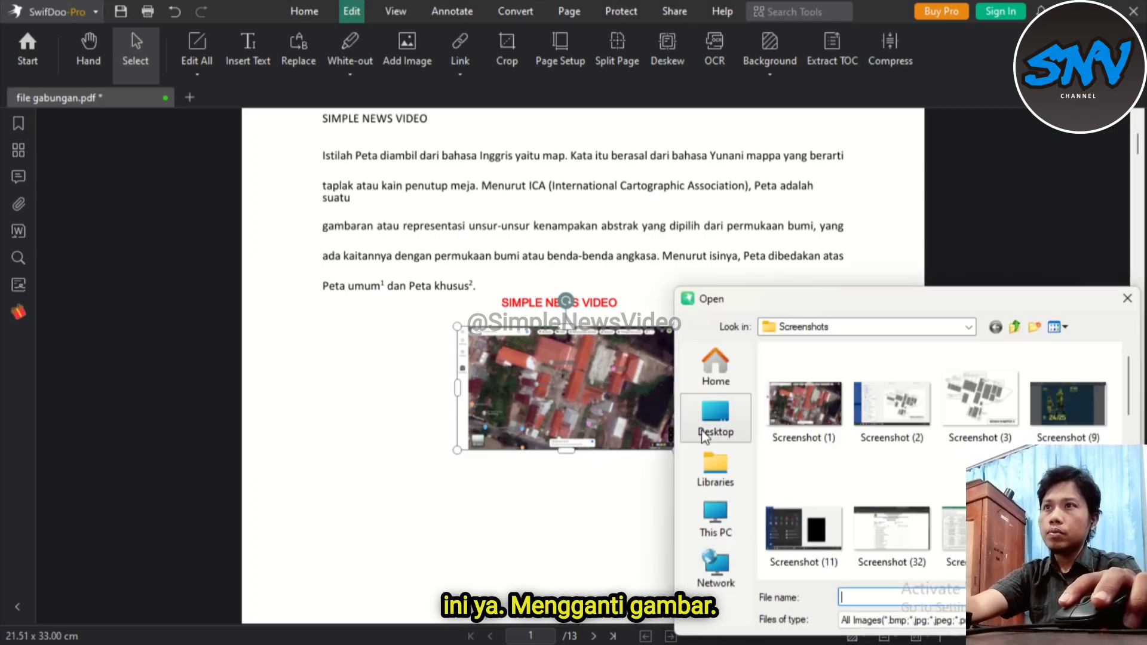
drag(815, 304, 715, 248)
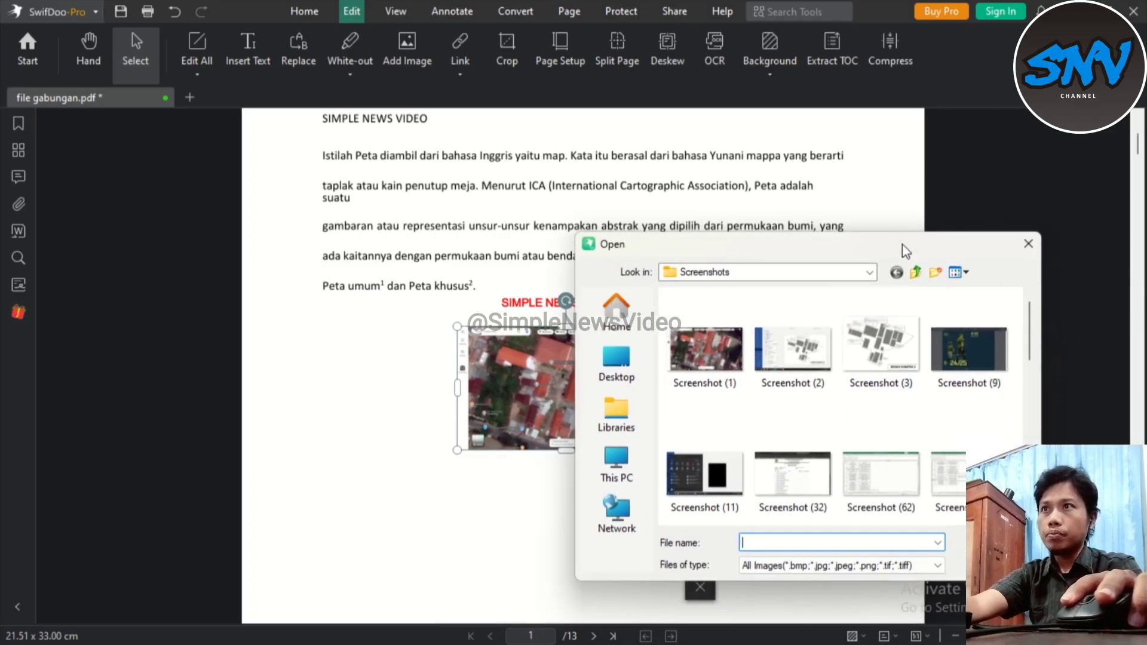
drag(902, 245, 604, 238)
click(739, 246)
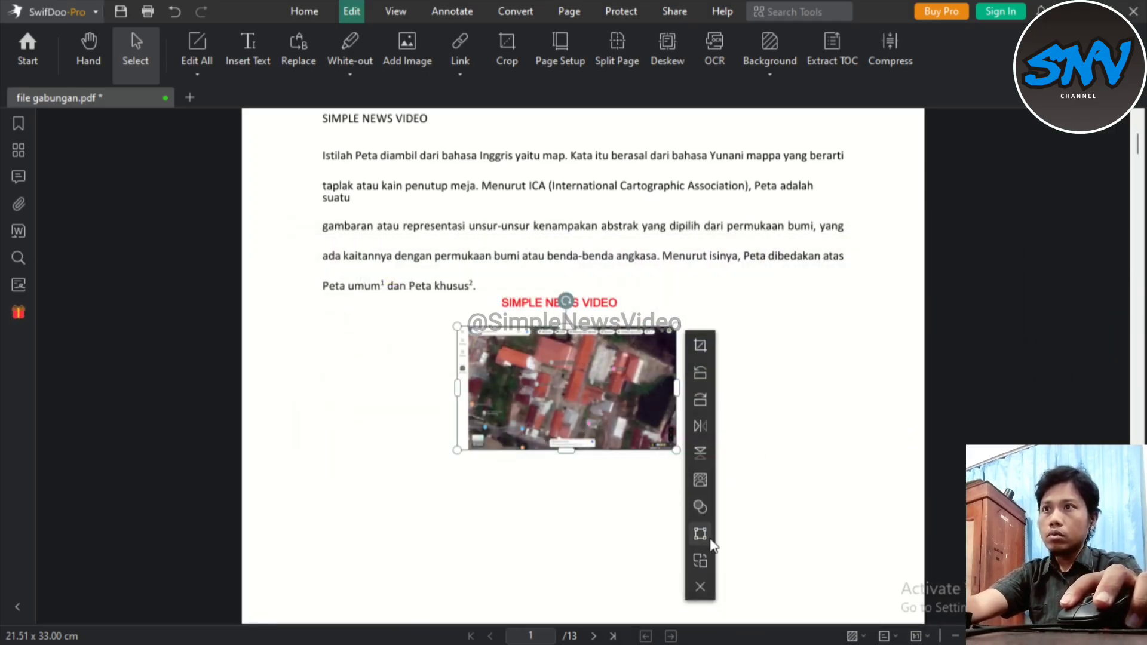
click(701, 506)
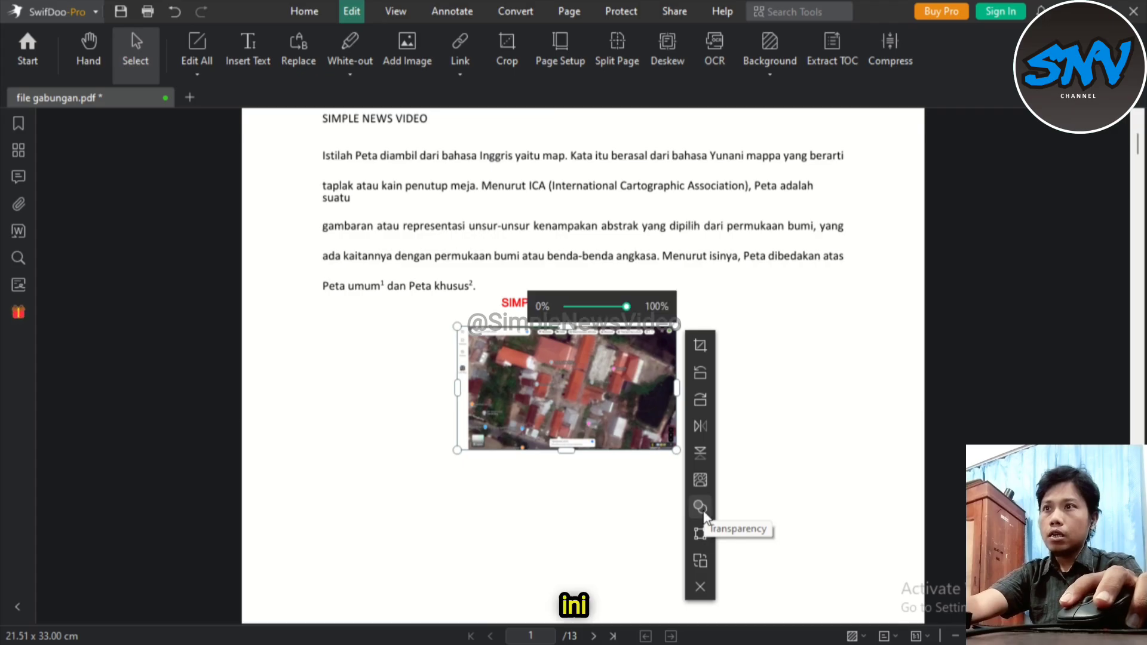
mouse_move(631, 312)
mouse_down()
mouse_move(579, 312)
mouse_move(628, 307)
mouse_up()
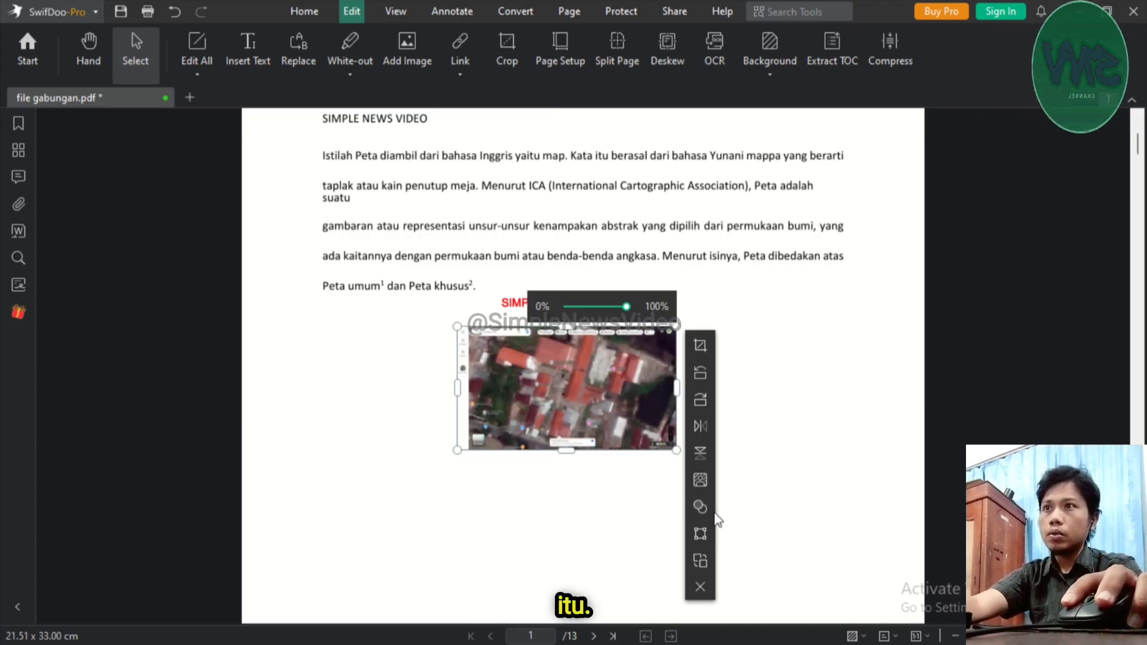
- Flip the inserted image vertically and horizontally, and try rotating it 90° clockwise and back
click(702, 454)
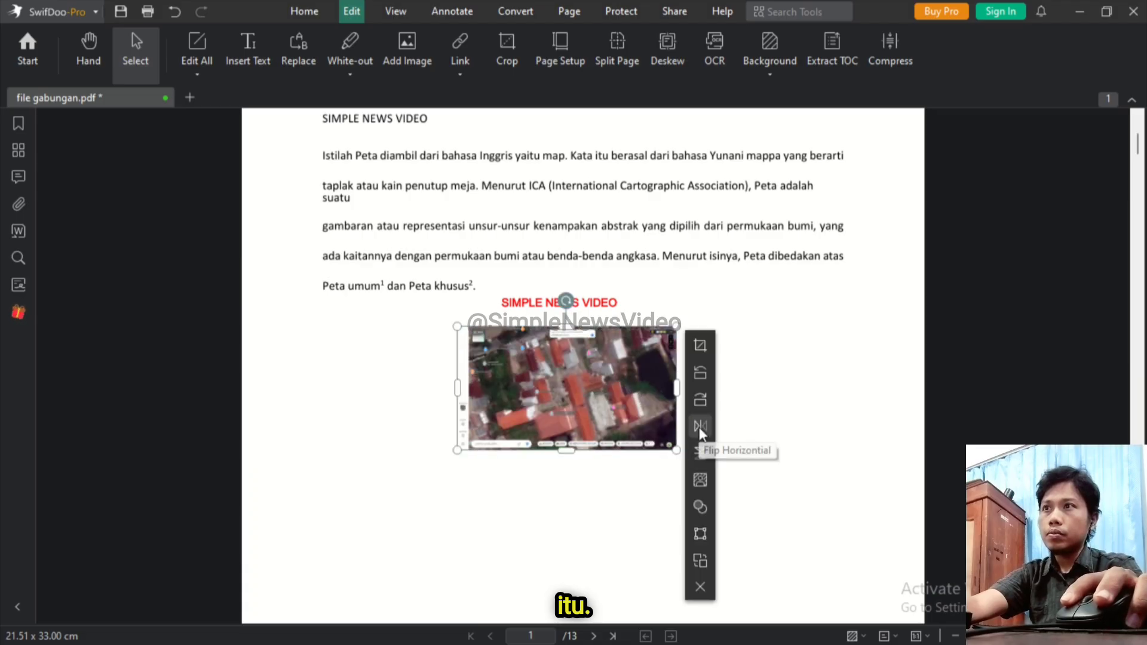
click(698, 427)
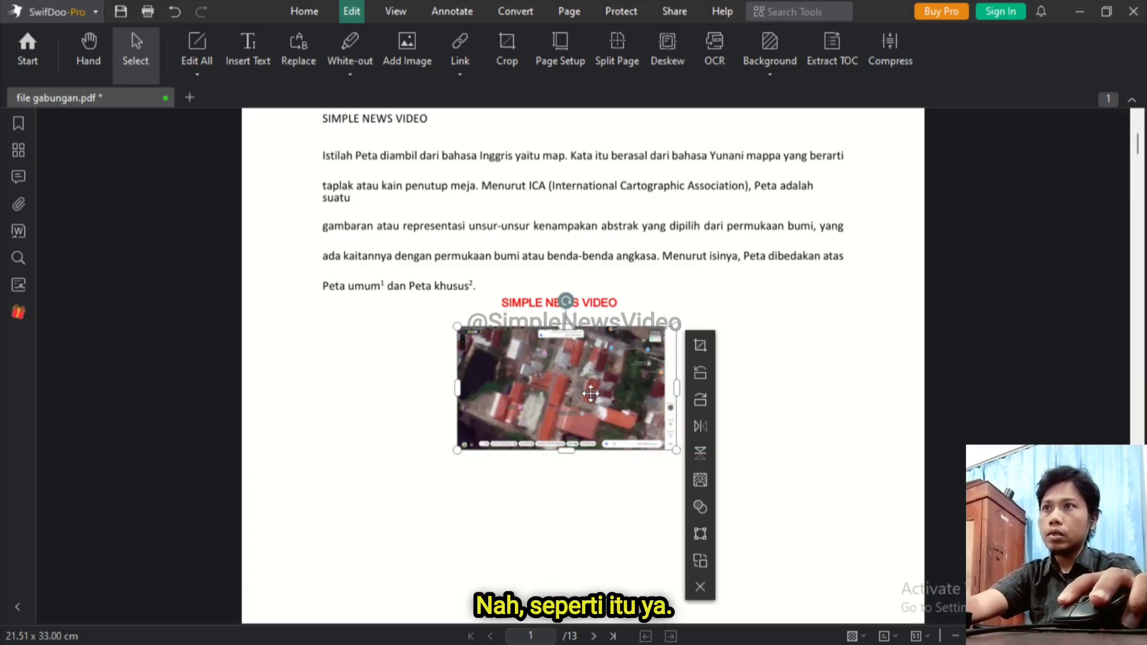
click(700, 400)
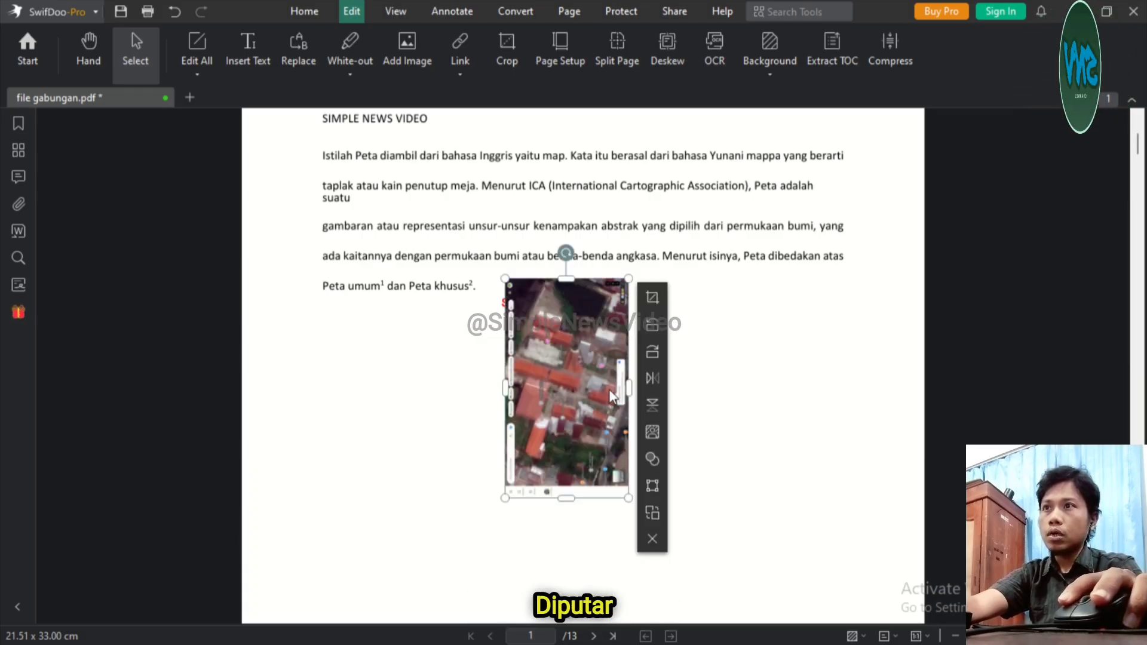
click(652, 326)
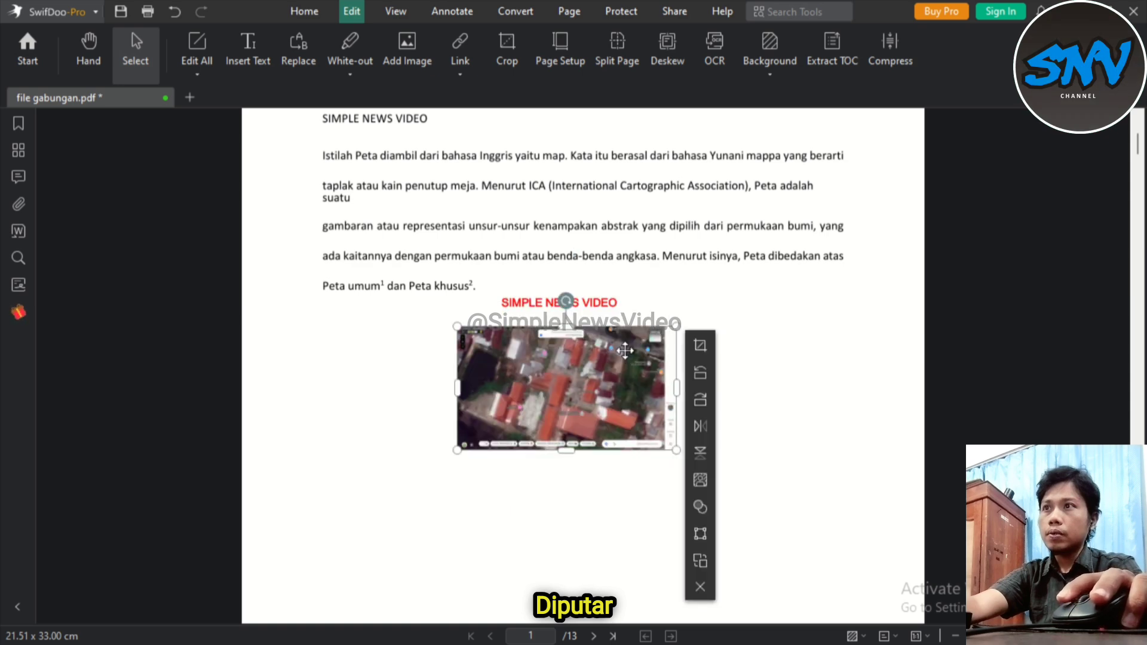
- Crop the inserted image to its central area and deselect it
click(700, 346)
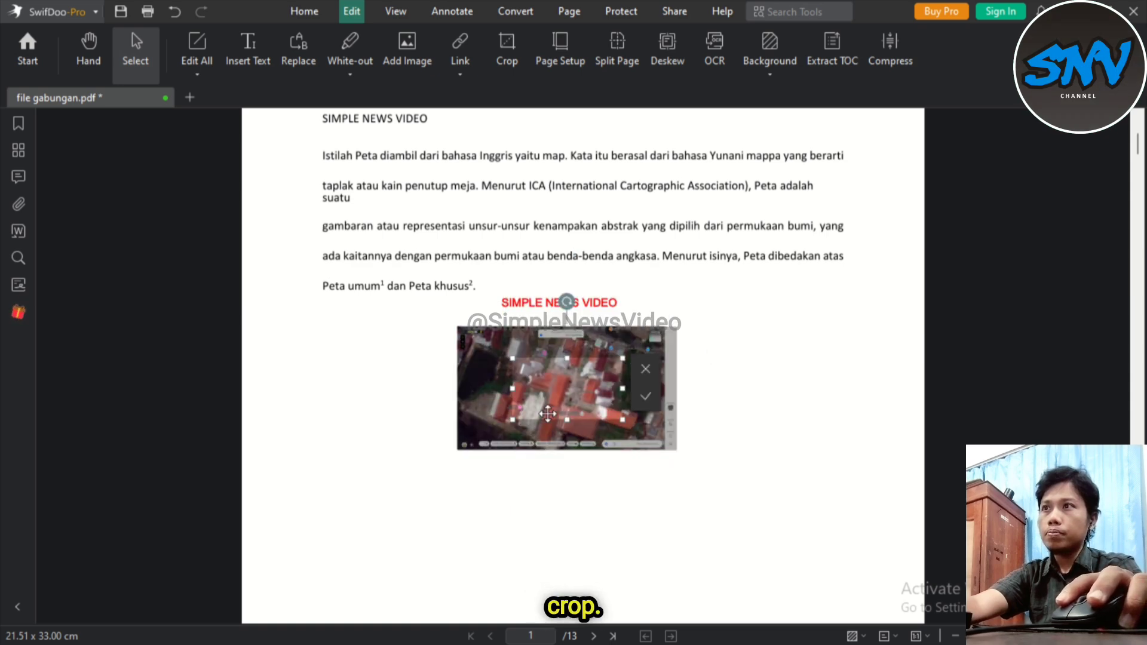
click(643, 396)
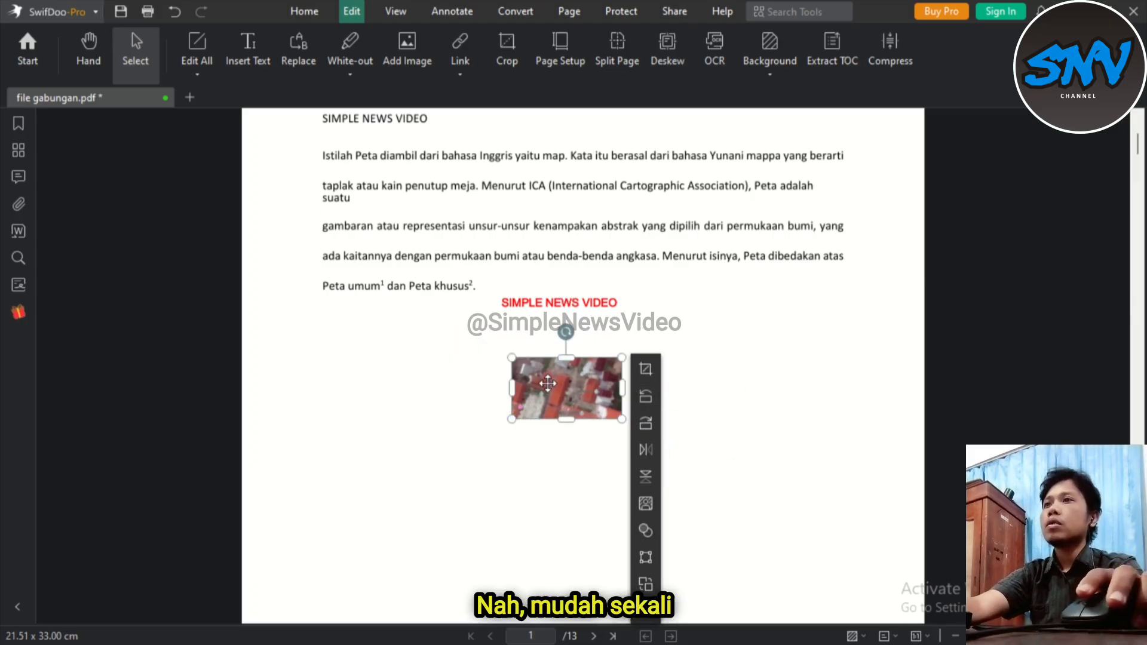
click(648, 301)
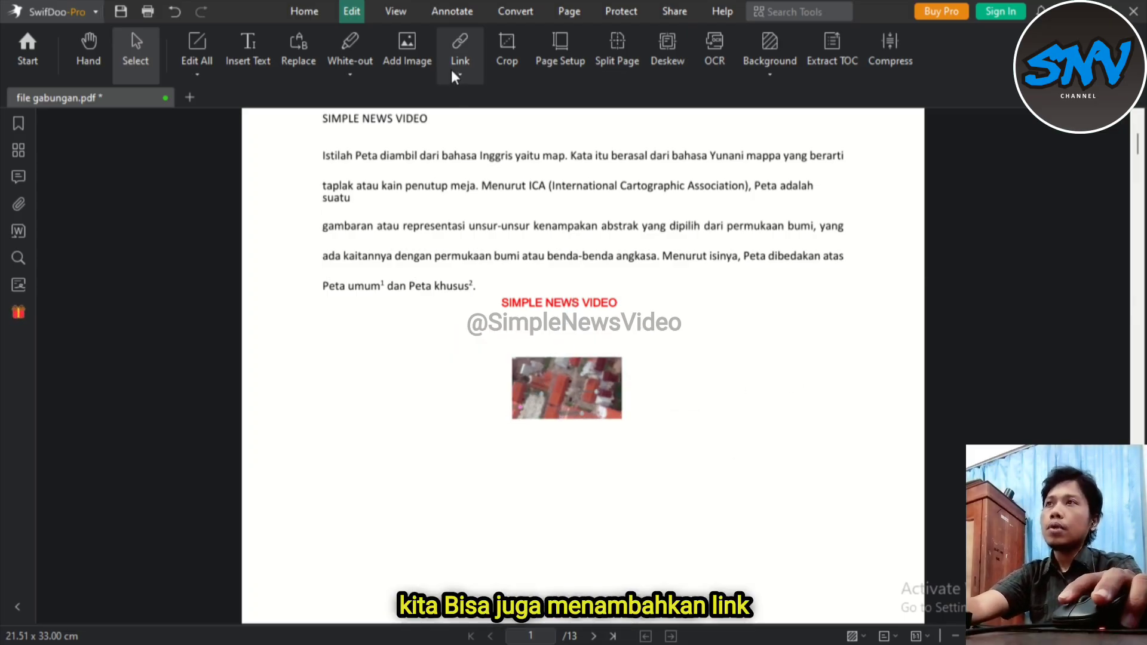
- Add a link area around the first list item, "Peta kepadatan penduduk", on page 2
click(461, 76)
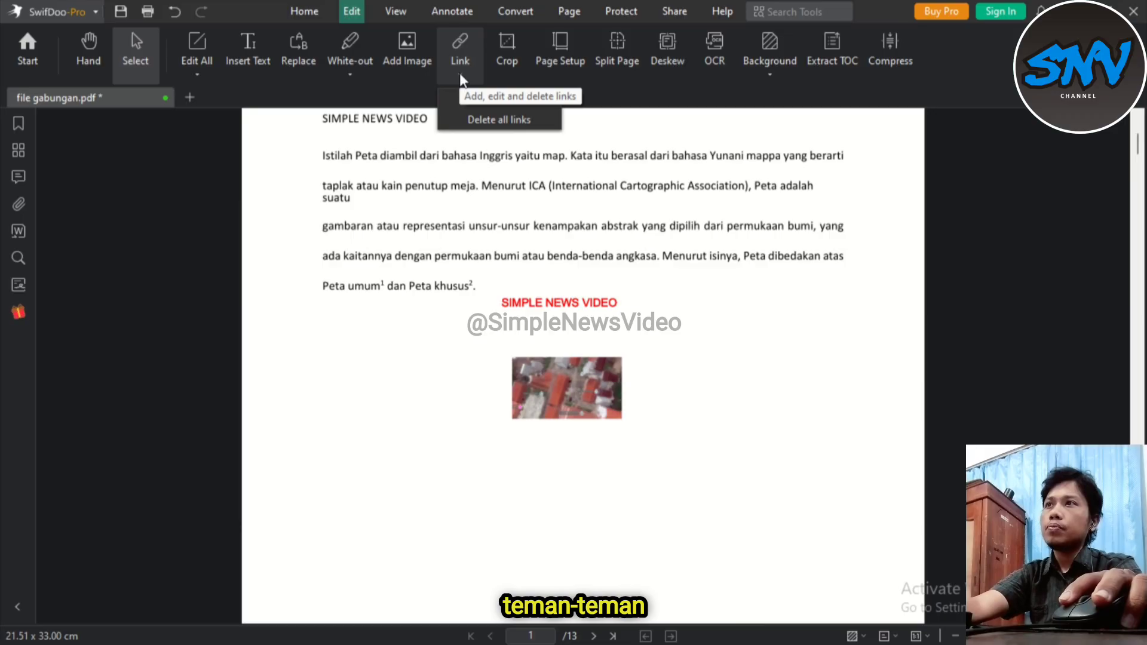
click(581, 184)
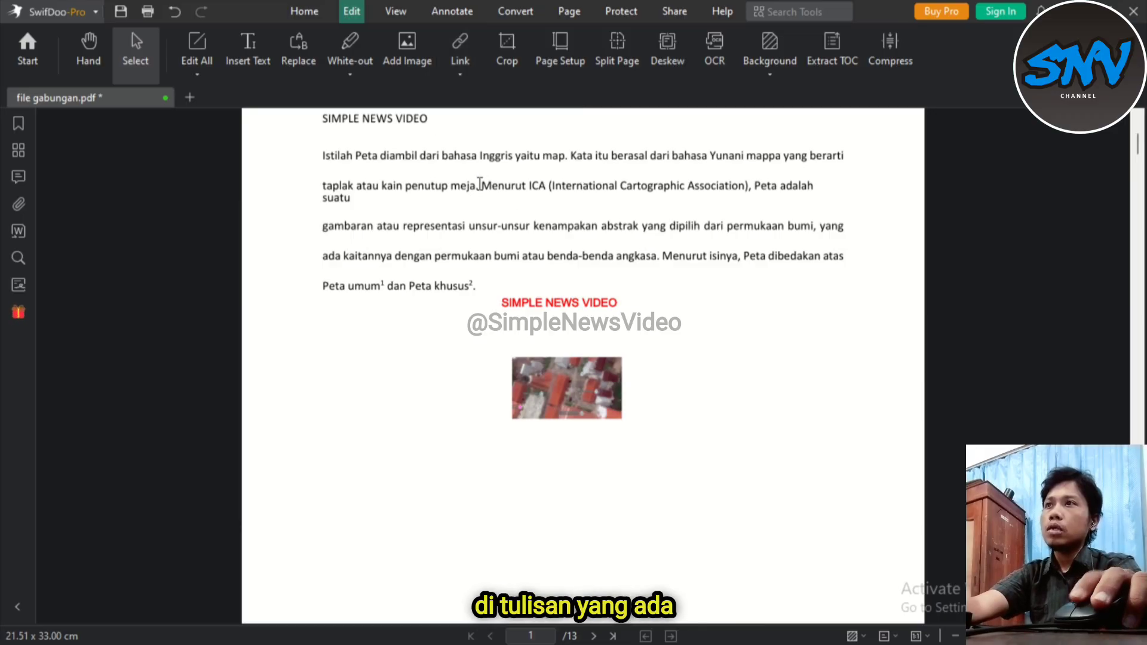
scroll(475, 203, up, 3)
scroll(483, 259, down, 2)
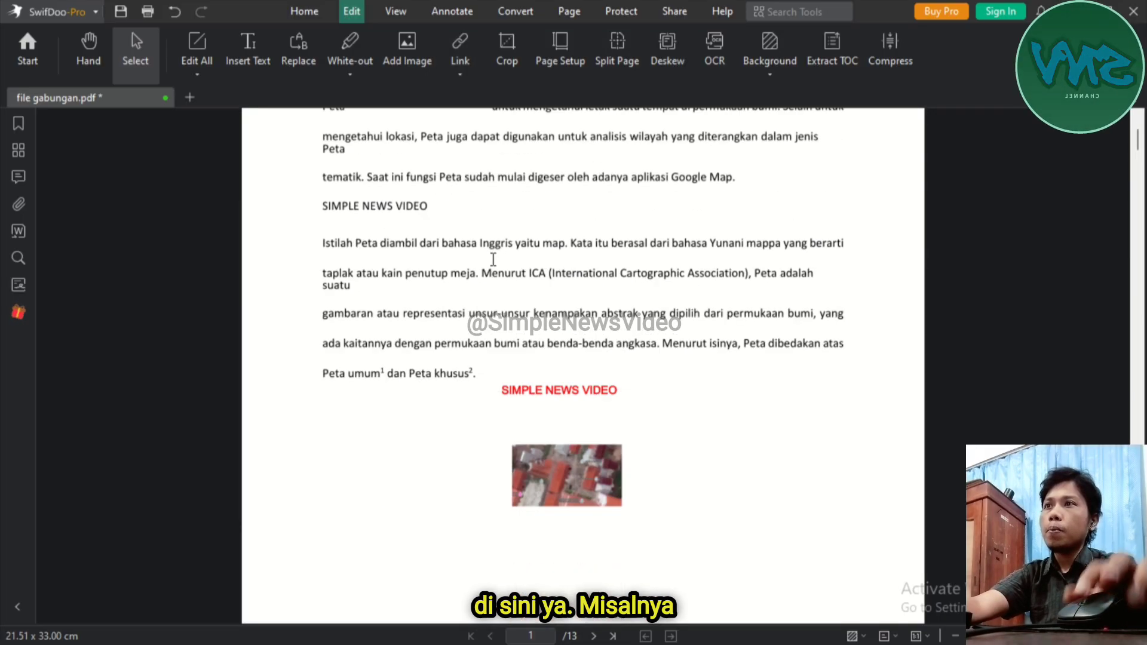
scroll(561, 259, down, 10)
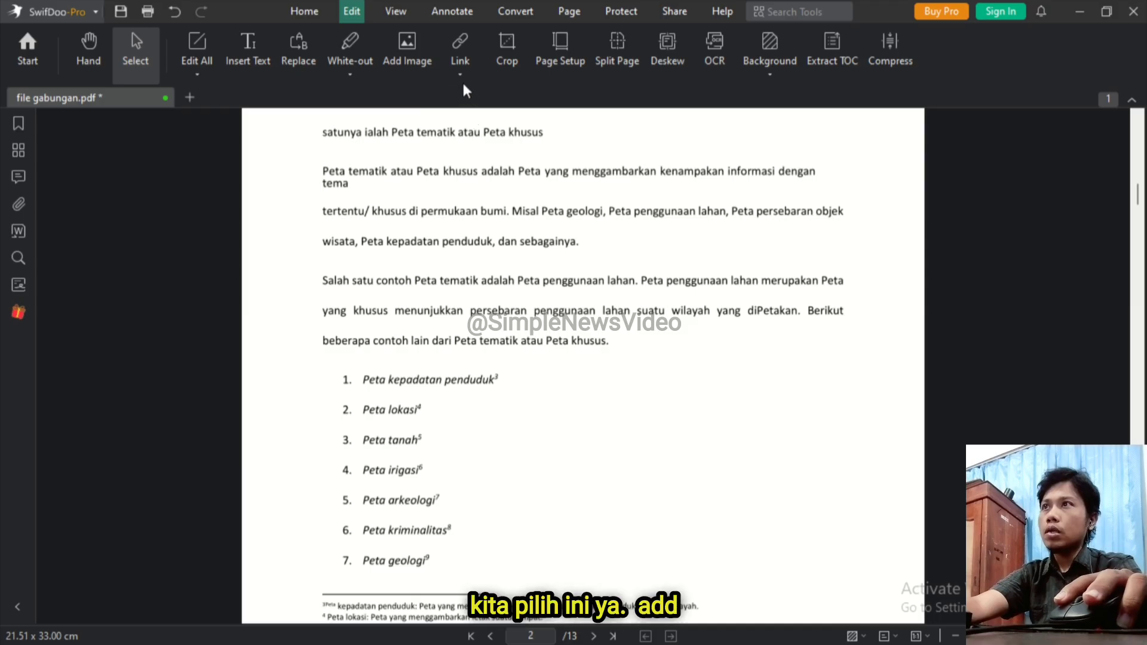
click(460, 71)
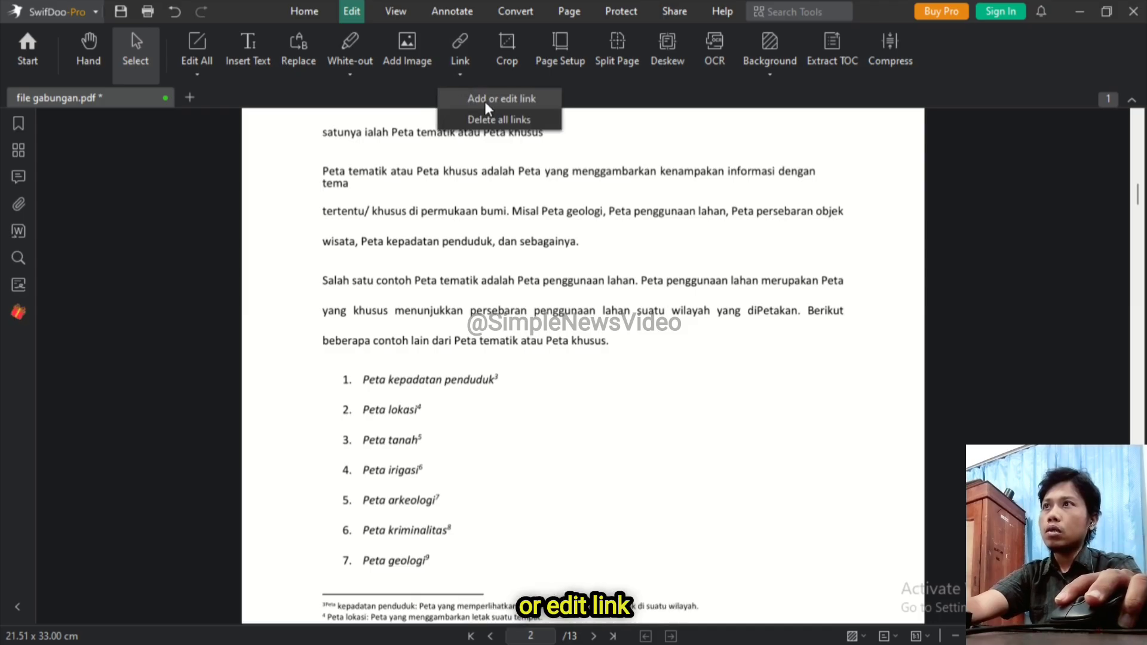
click(485, 101)
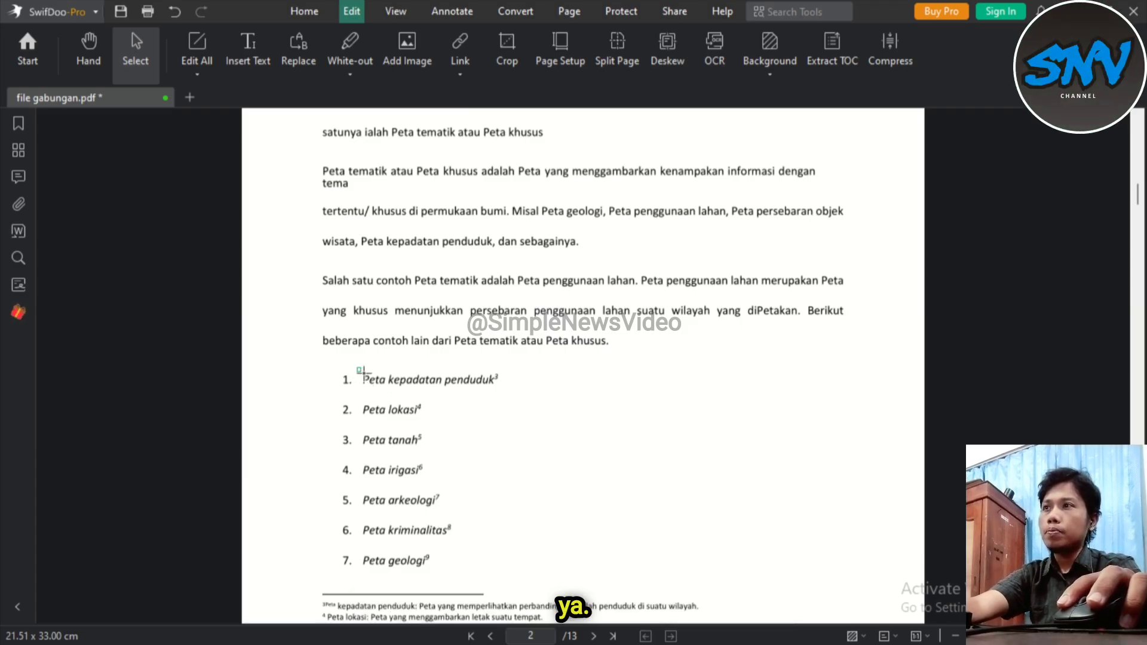
drag(360, 369, 501, 388)
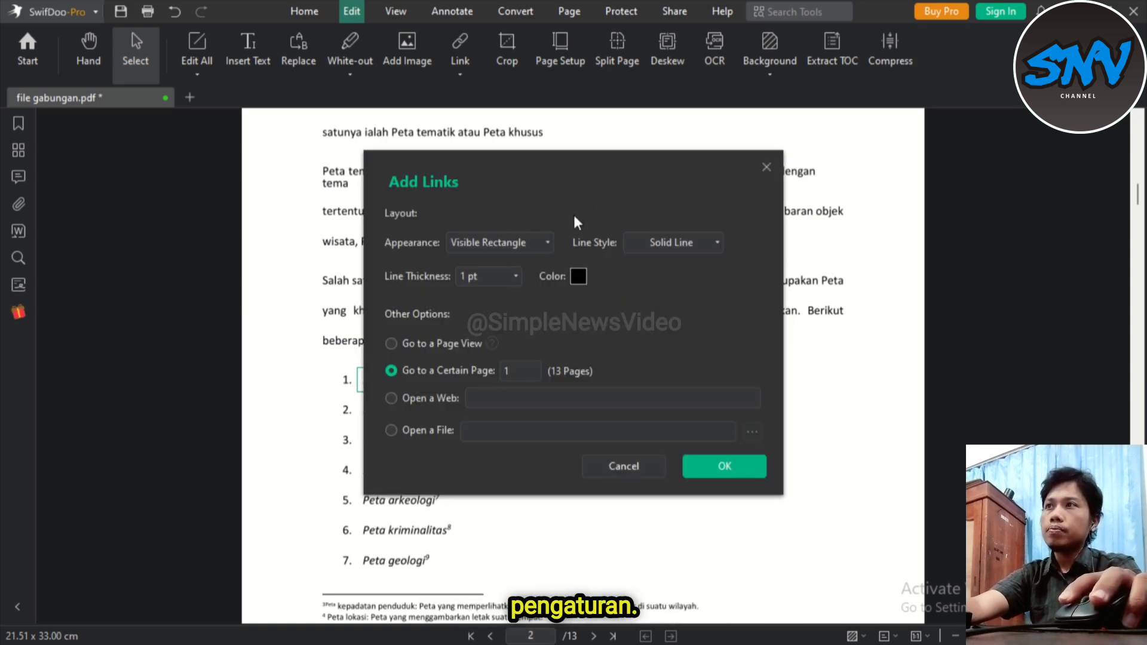
- Choose the Underline line style, set the link's appearance to Invisible Rectangle and create it with page 1 as its target
click(718, 242)
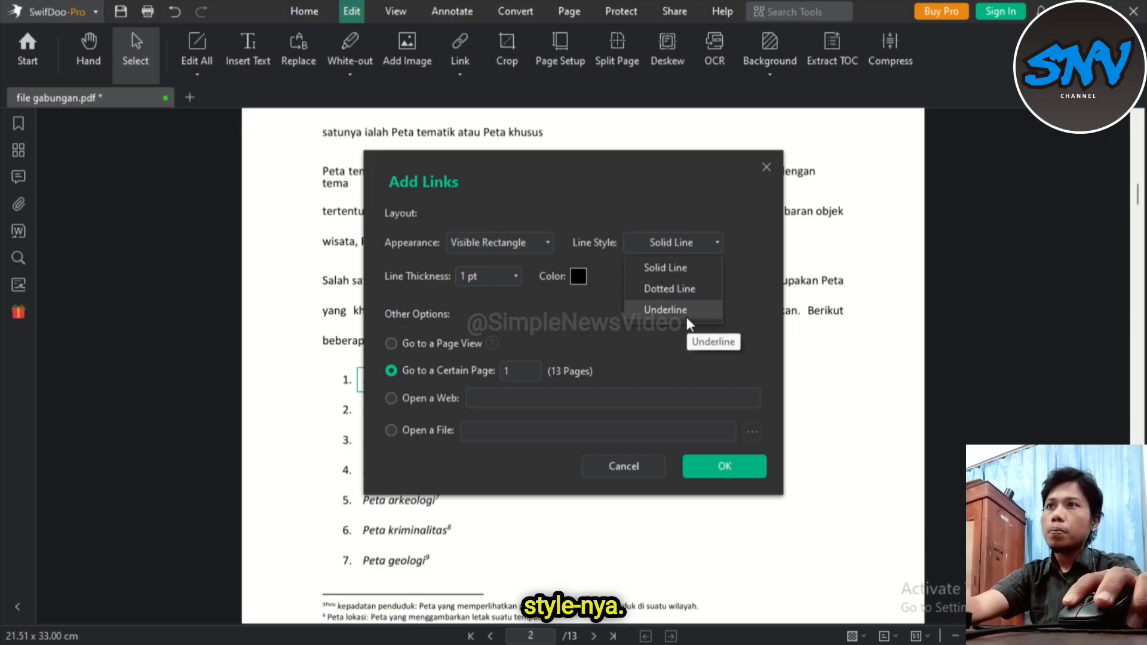
click(578, 168)
drag(578, 168, 739, 150)
click(872, 224)
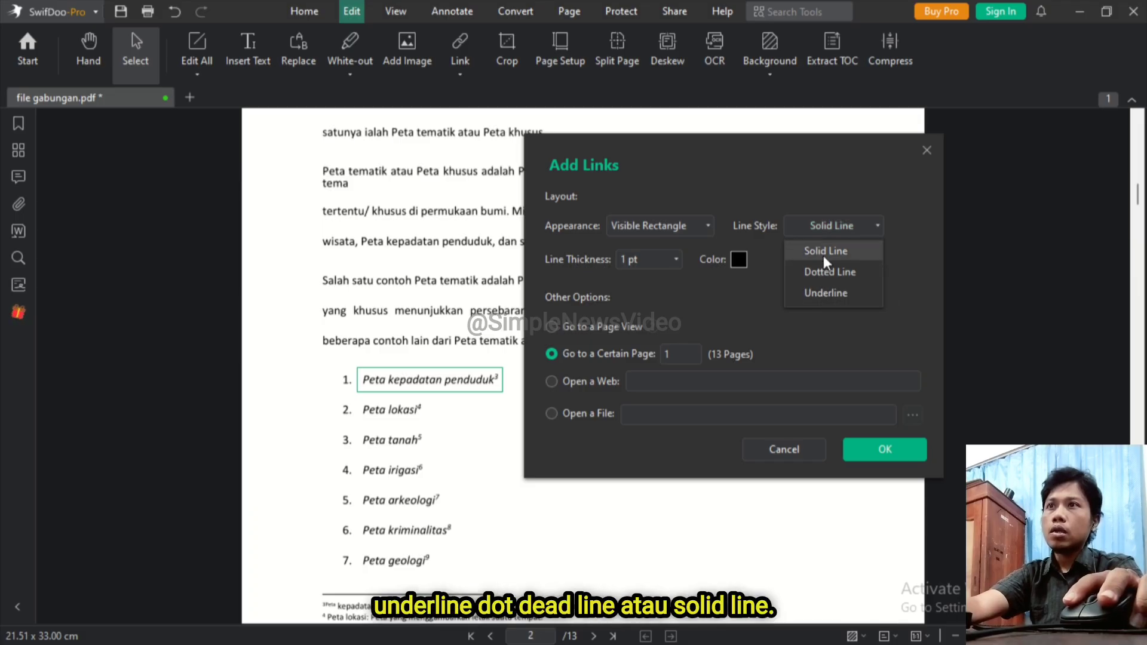
click(832, 293)
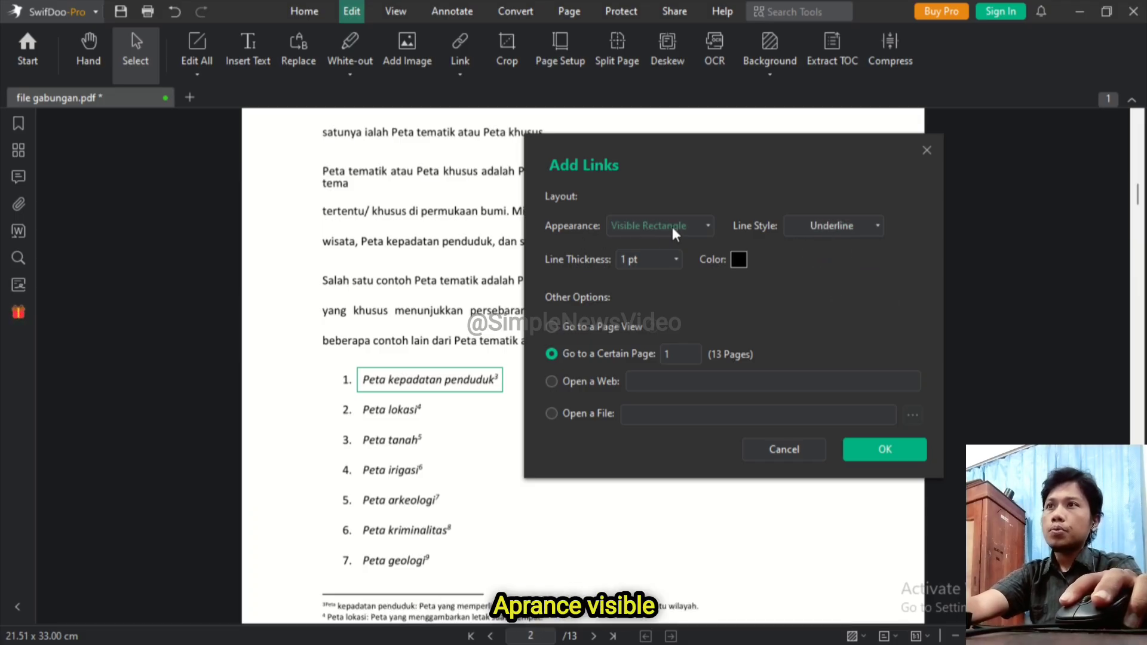
click(708, 226)
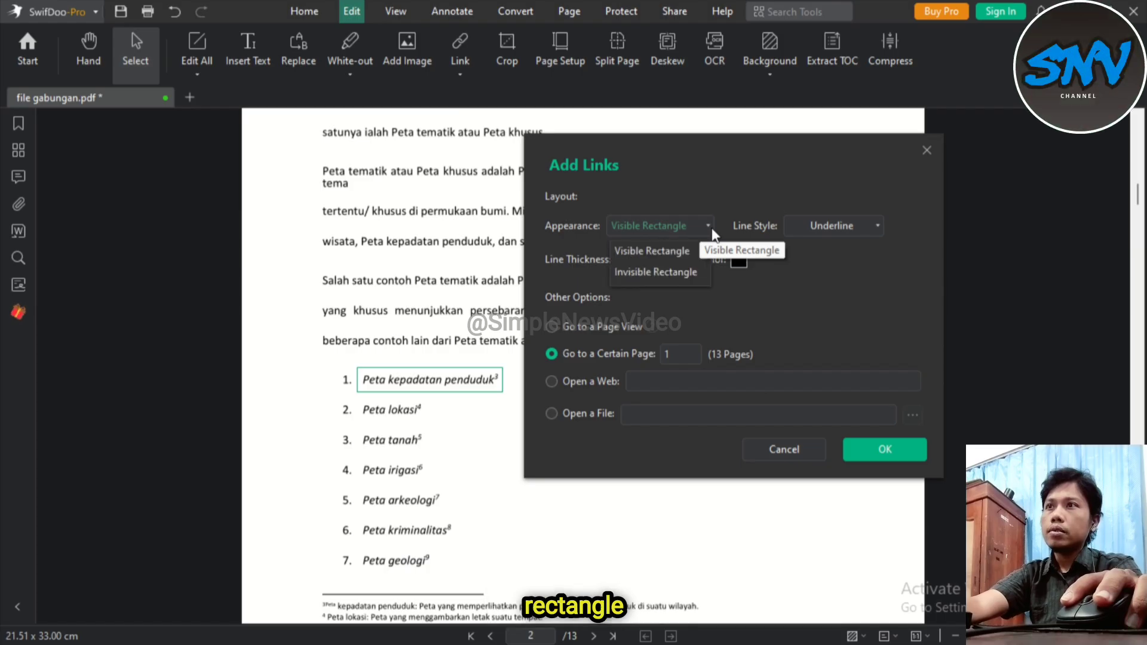
click(673, 274)
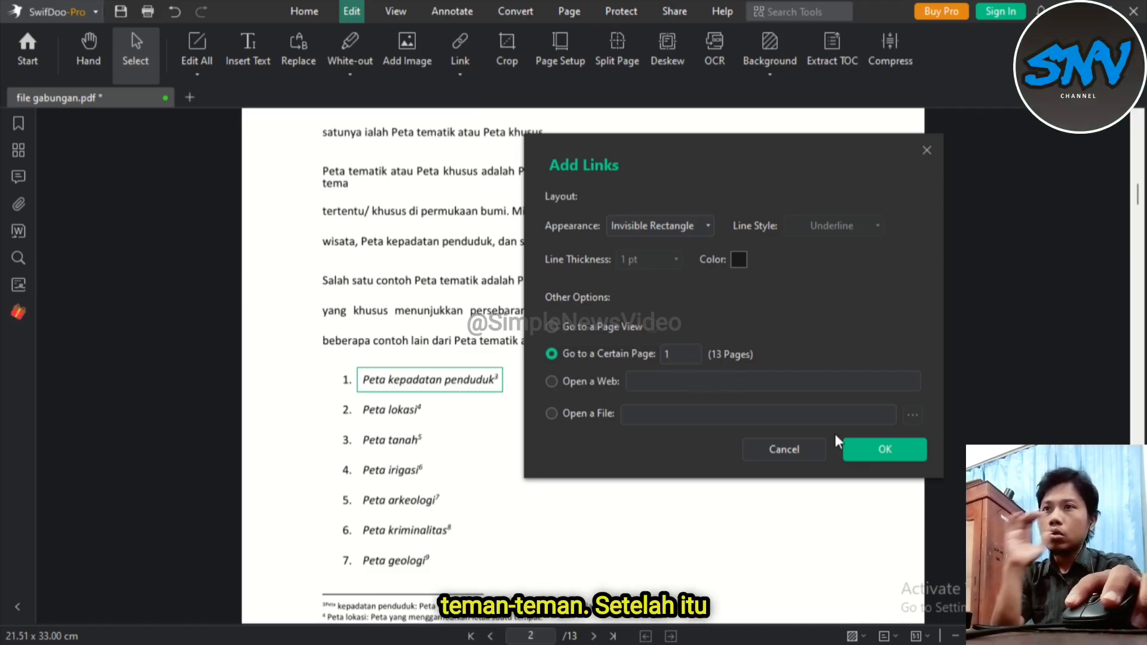
click(875, 458)
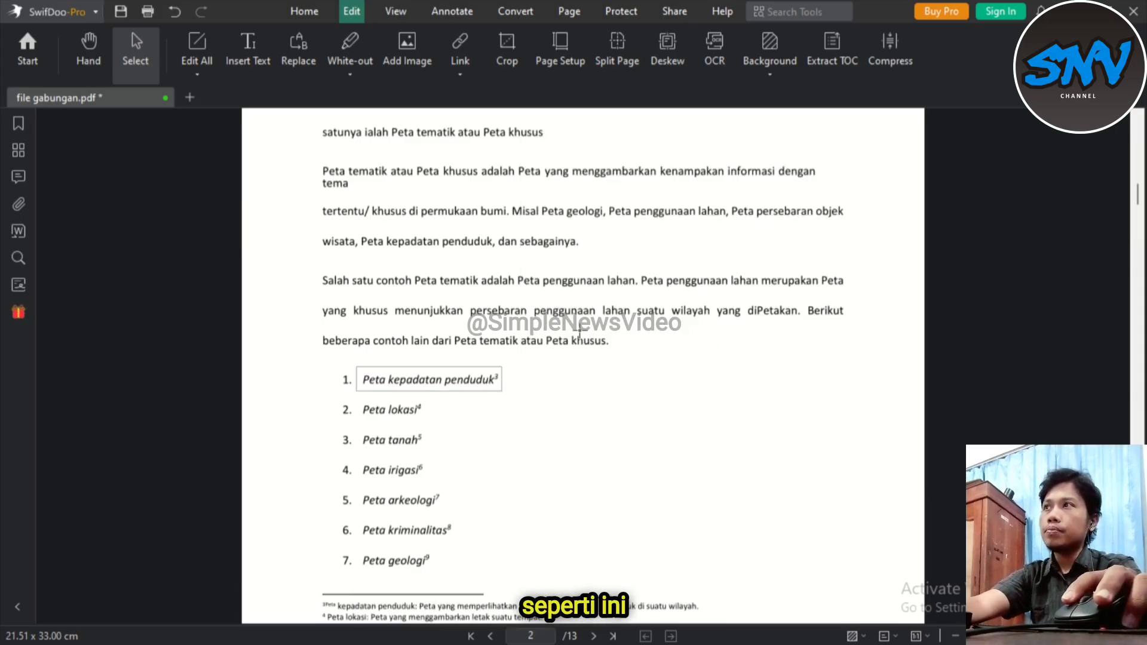
- Test the link on "Peta kepadatan penduduk" by following it to its target, returning to page 2 and following it again
click(443, 387)
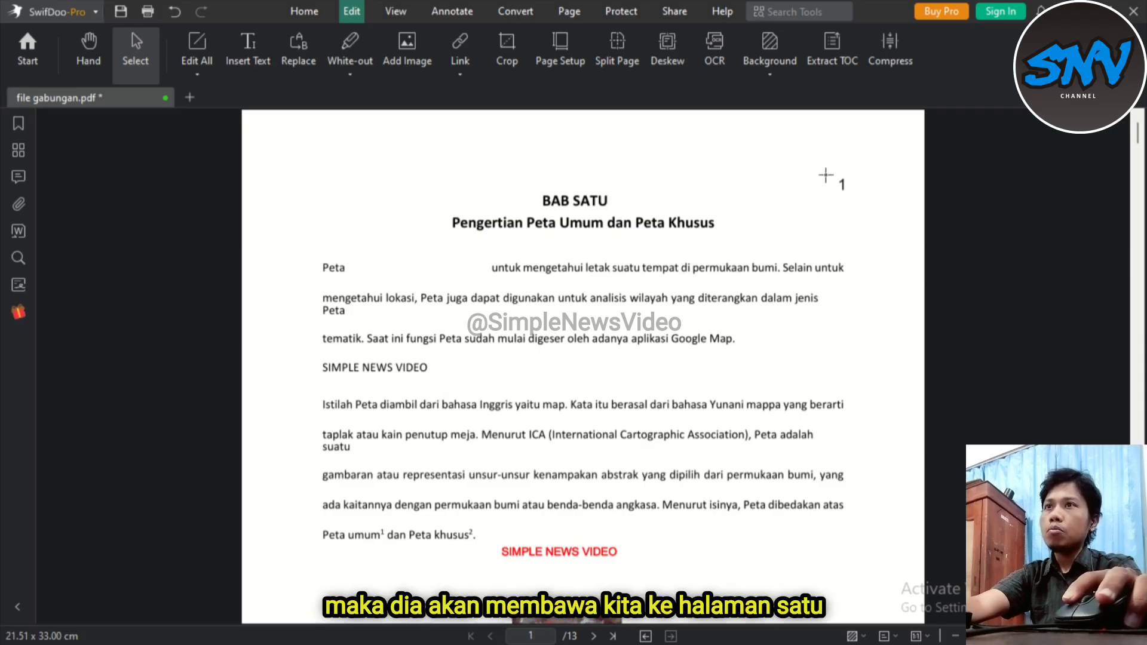
scroll(744, 324, down, 20)
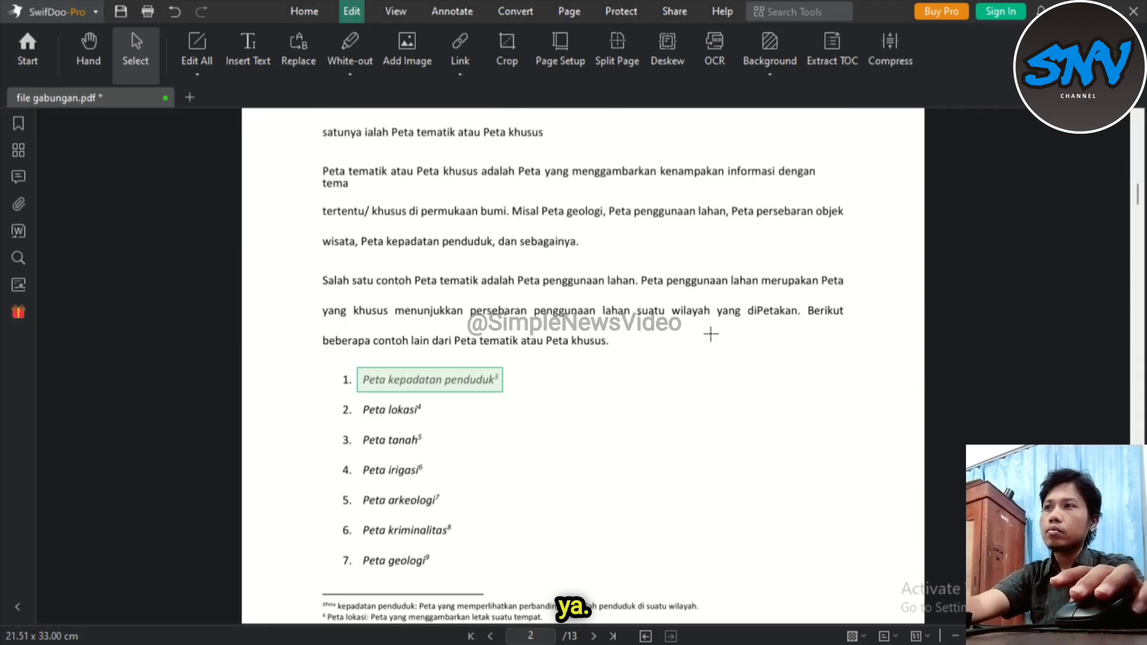
click(424, 387)
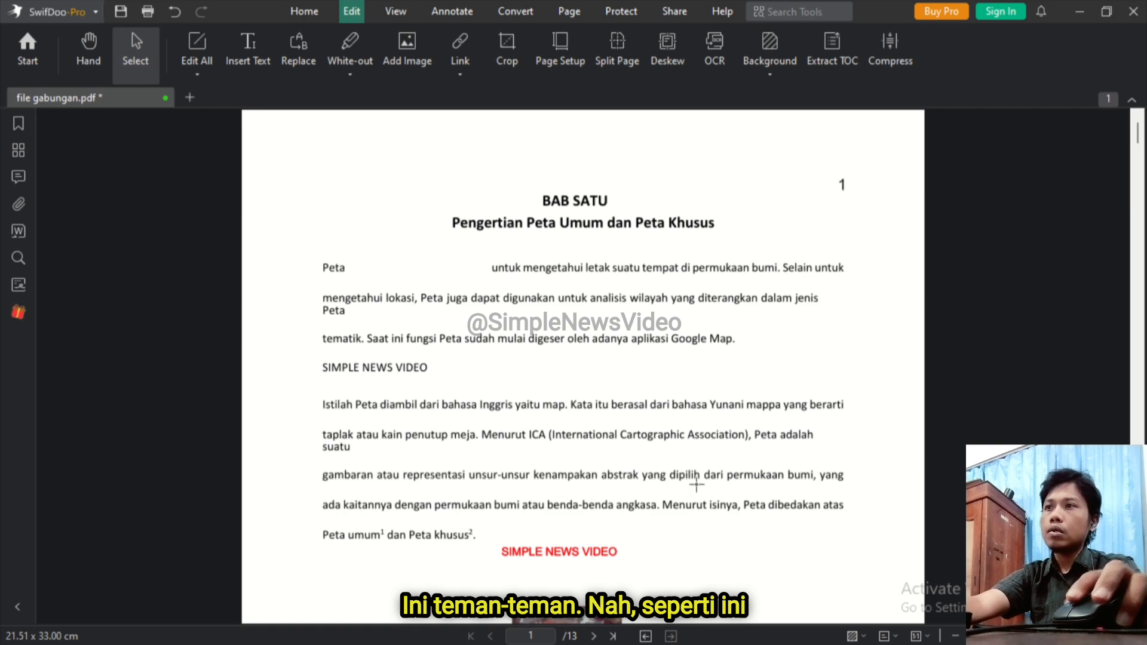
- Start cropping page 1 and widen the crop area outward above the heading and to both sides of the text
scroll(693, 465, down, 3)
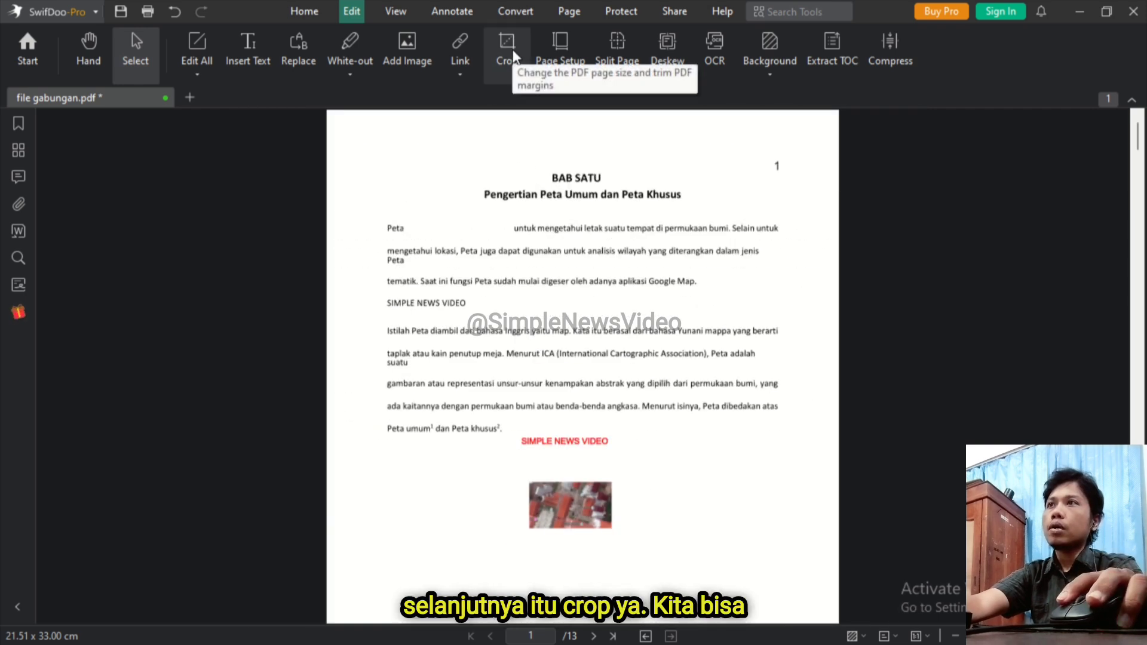
scroll(745, 230, down, 5)
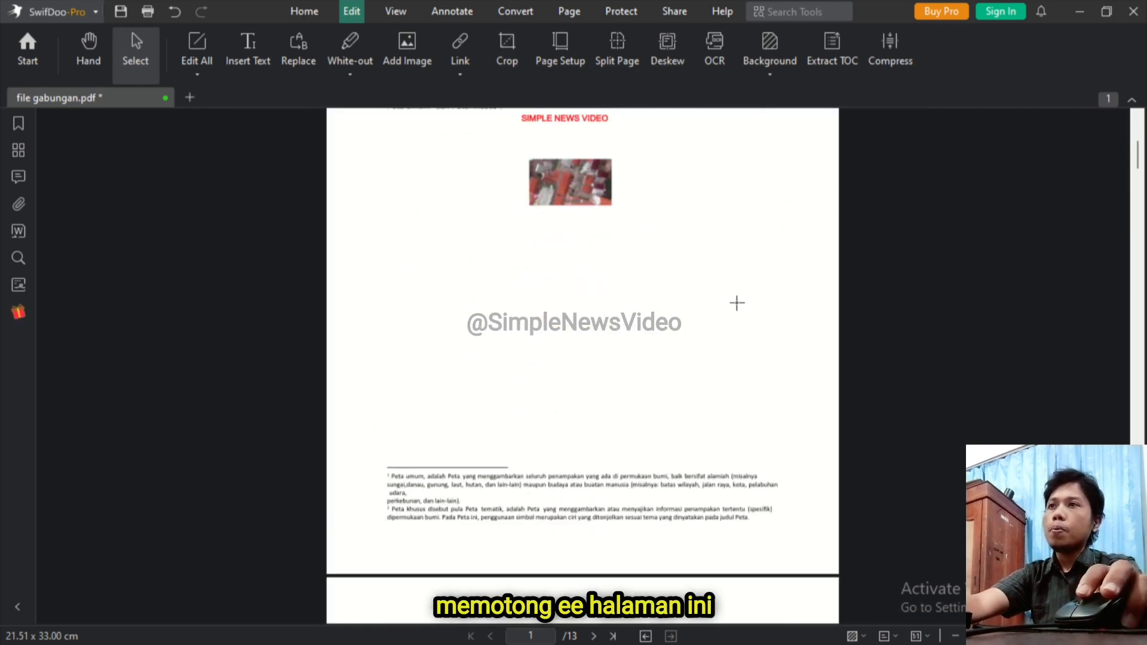
scroll(719, 356, up, 5)
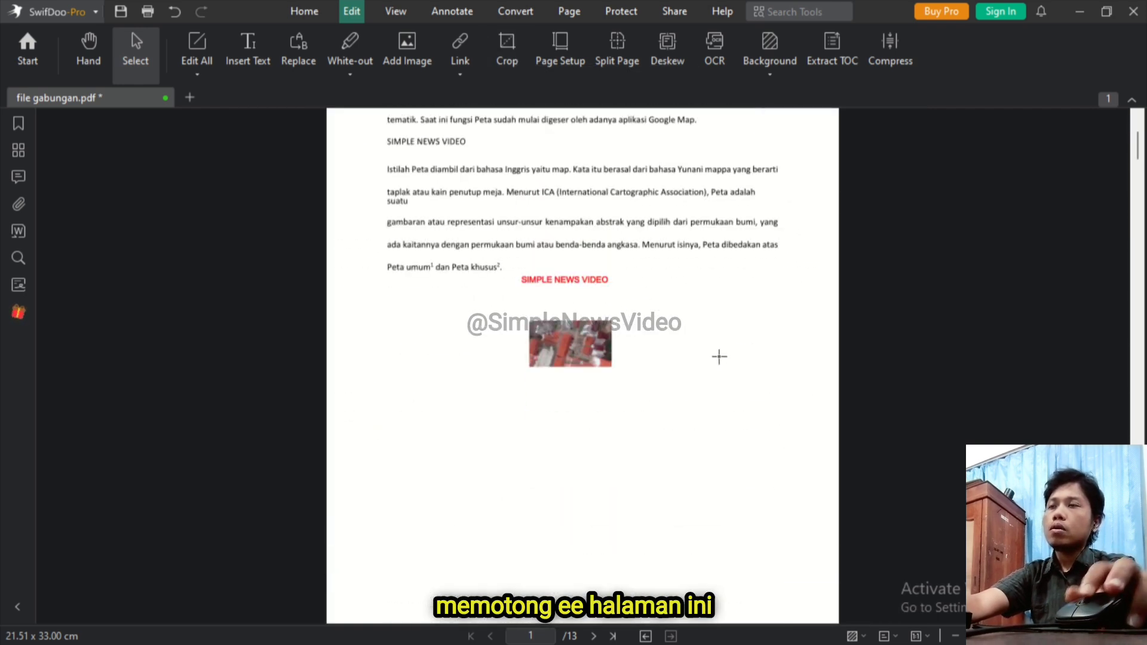
click(509, 55)
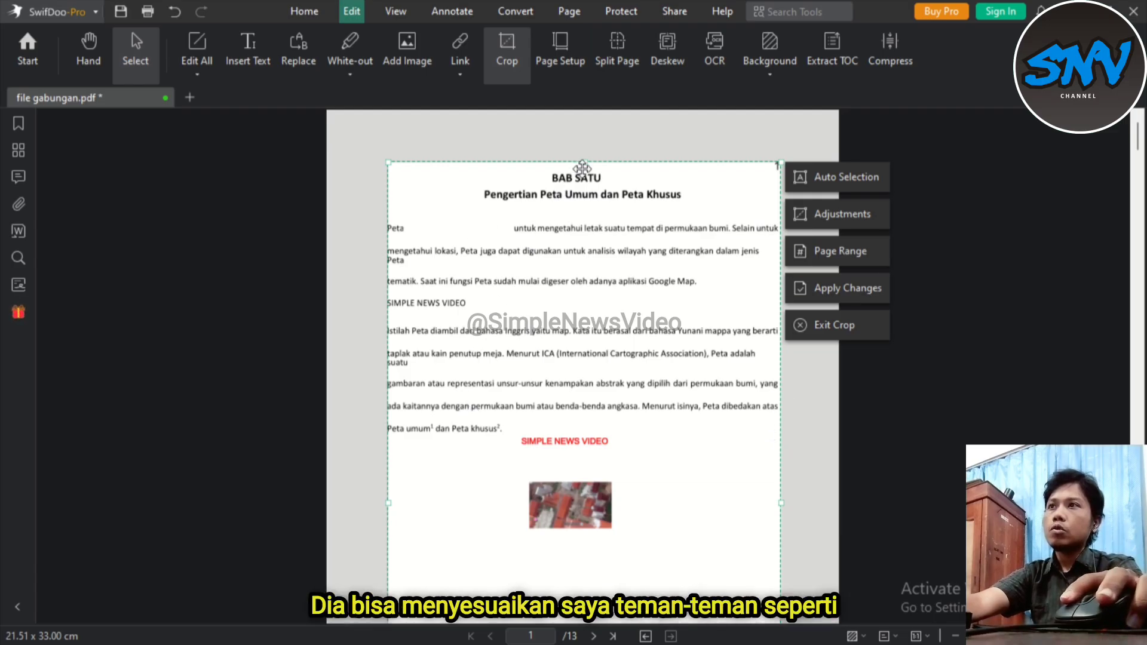
drag(583, 161, 584, 148)
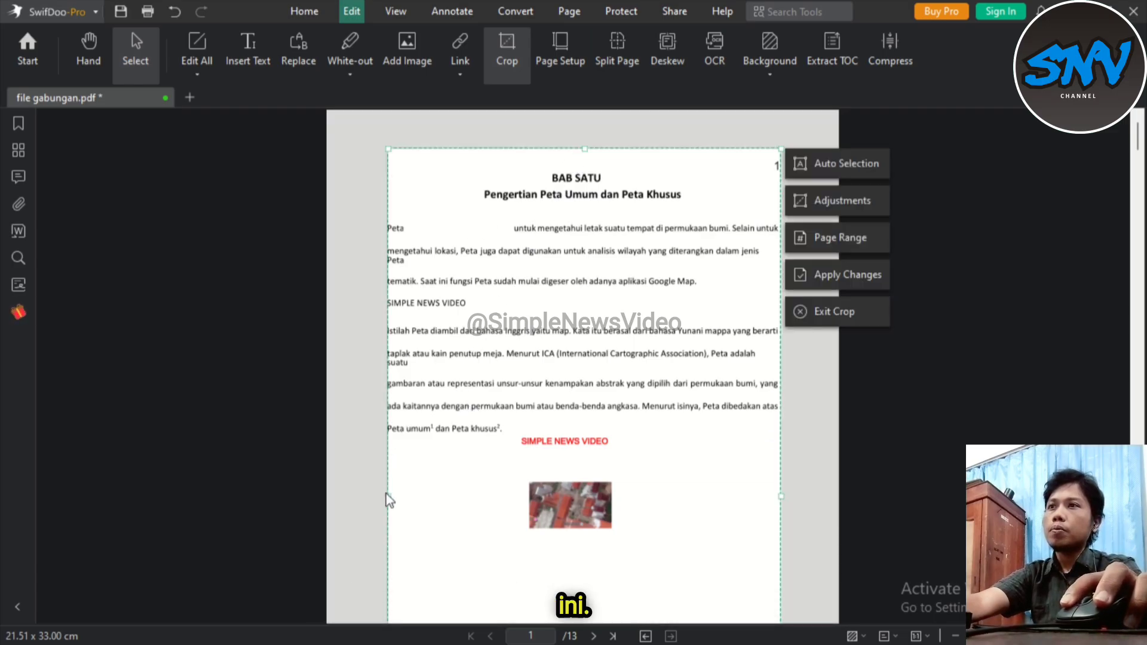
drag(388, 494, 361, 493)
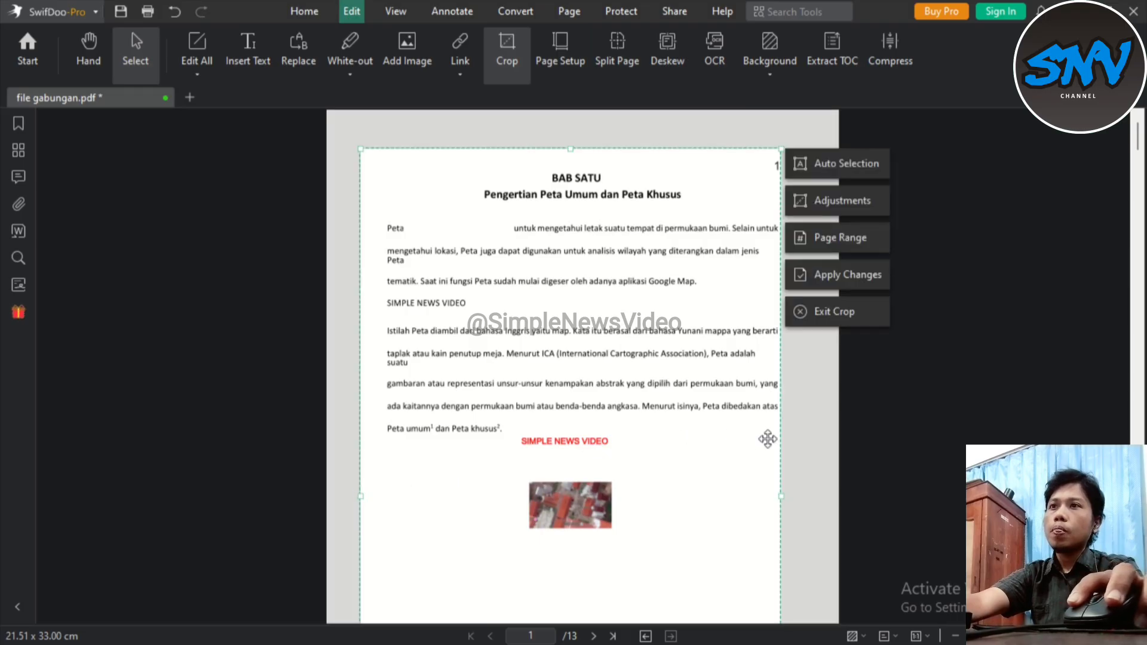
drag(781, 491, 802, 491)
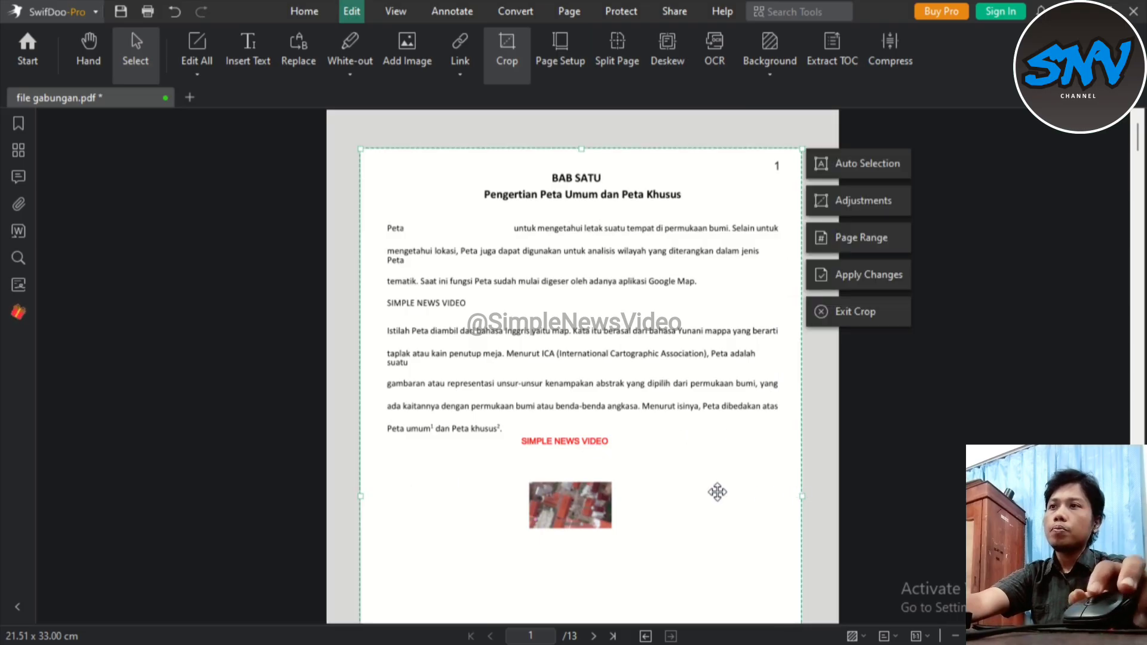
- Extend the crop area slightly further below the footnotes of page 1 and apply the crop
scroll(699, 496, down, 5)
drag(582, 443, 581, 460)
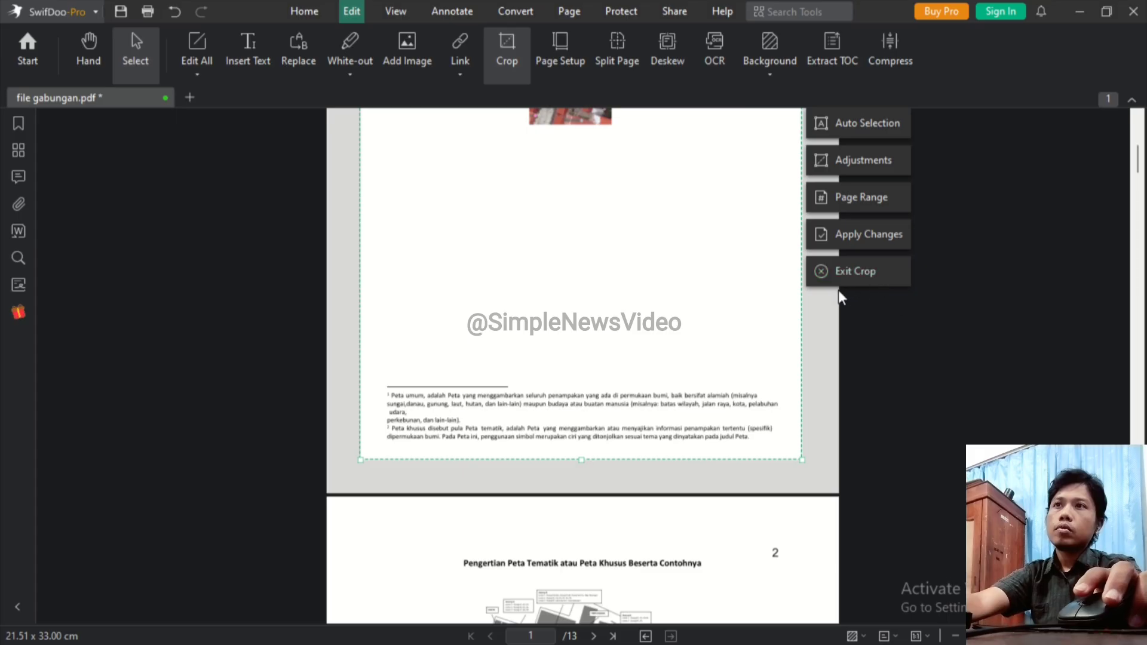
scroll(767, 365, up, 3)
scroll(767, 364, up, 4)
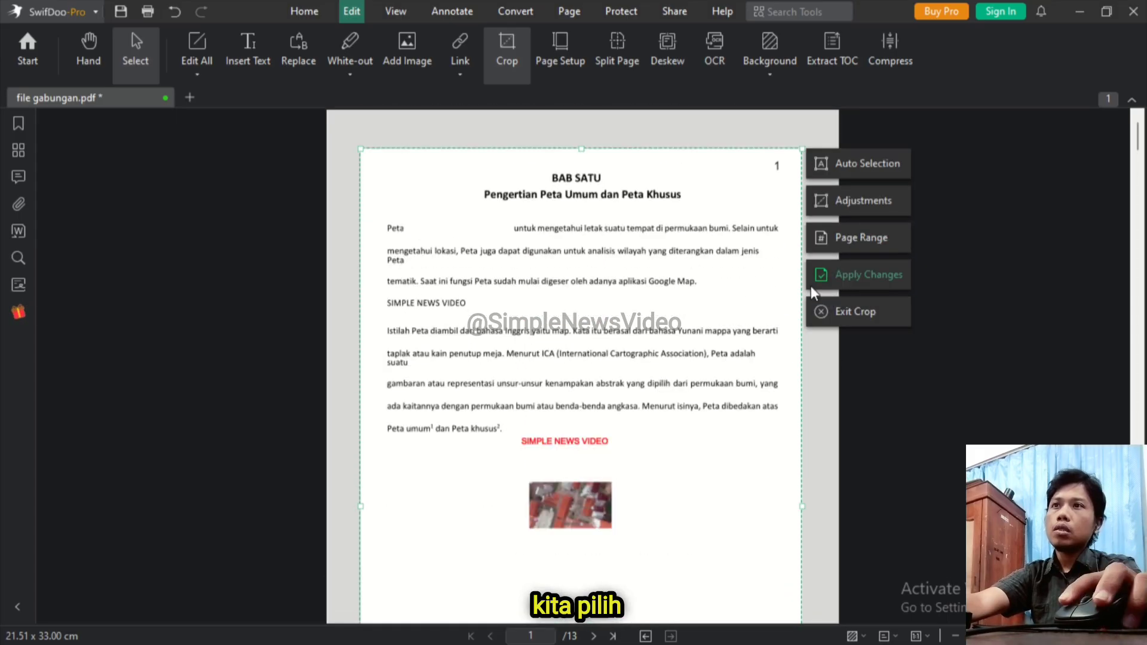
click(873, 279)
- Open the page setup for page 2, try the Horizontal orientation and set it back to Vertical
scroll(730, 308, down, 7)
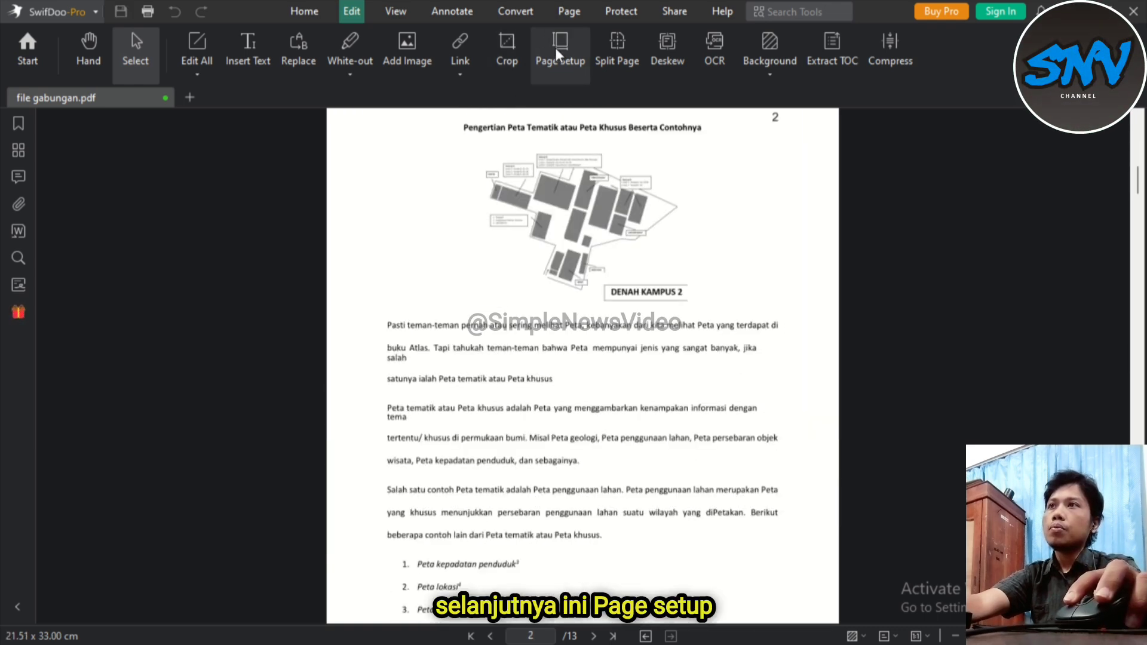
click(555, 53)
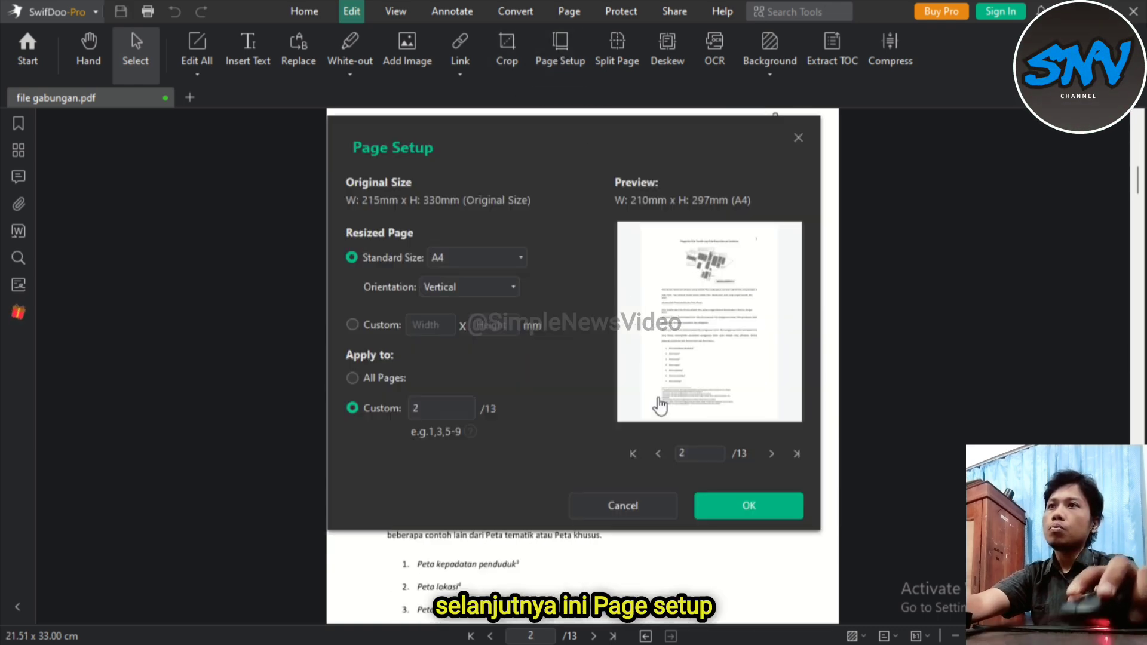
click(514, 287)
click(484, 313)
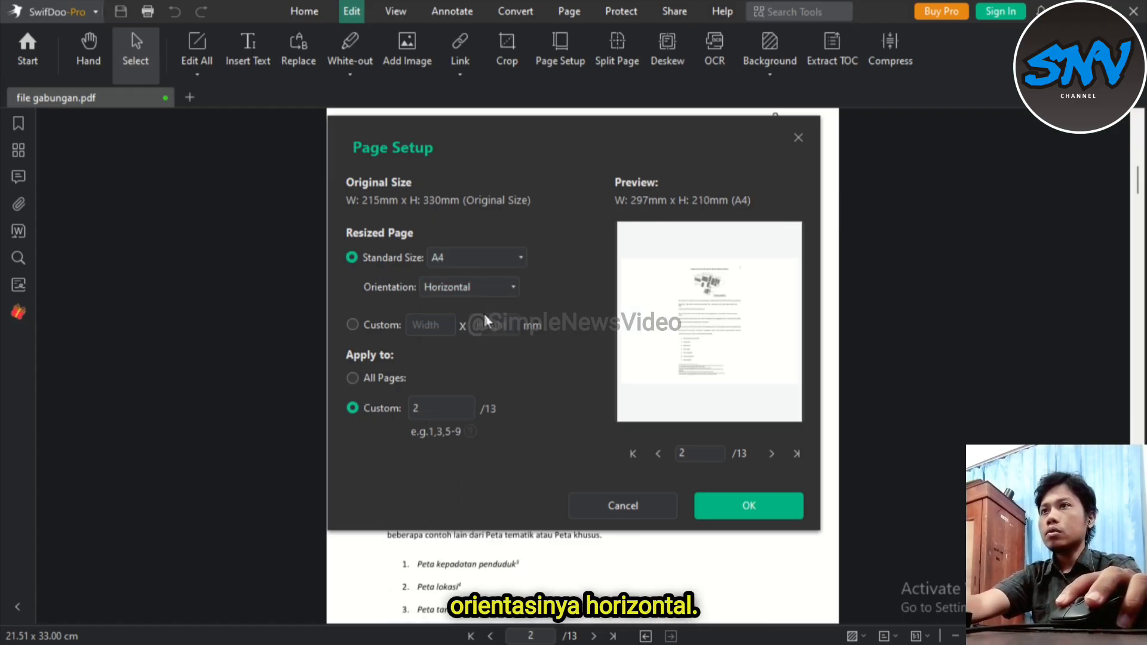
click(507, 288)
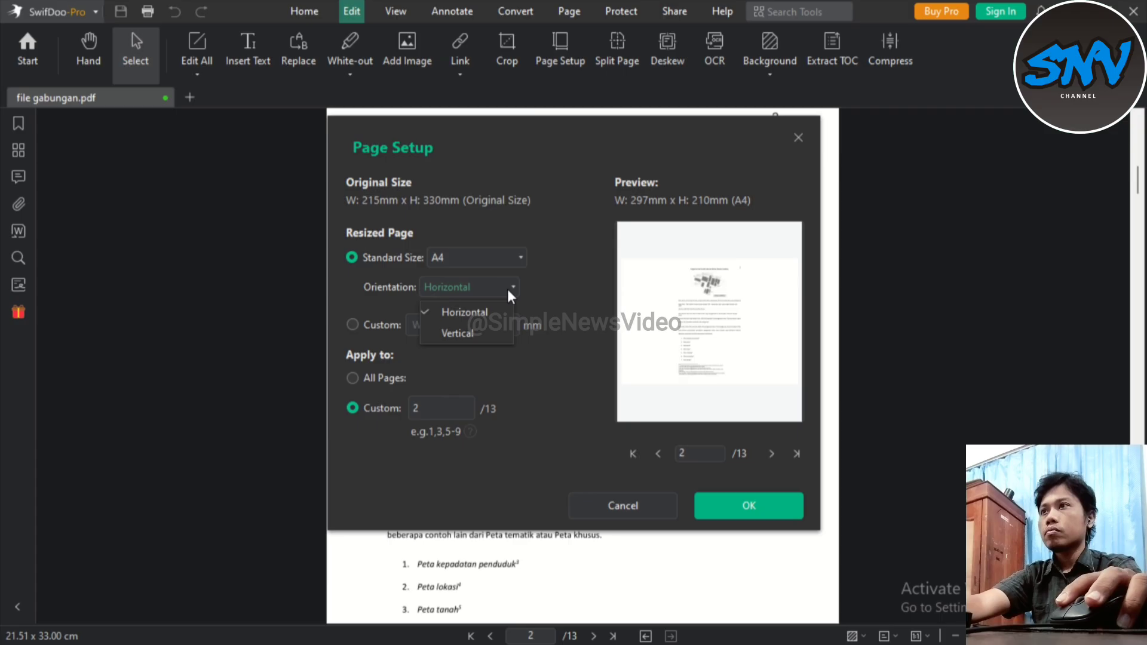
click(470, 334)
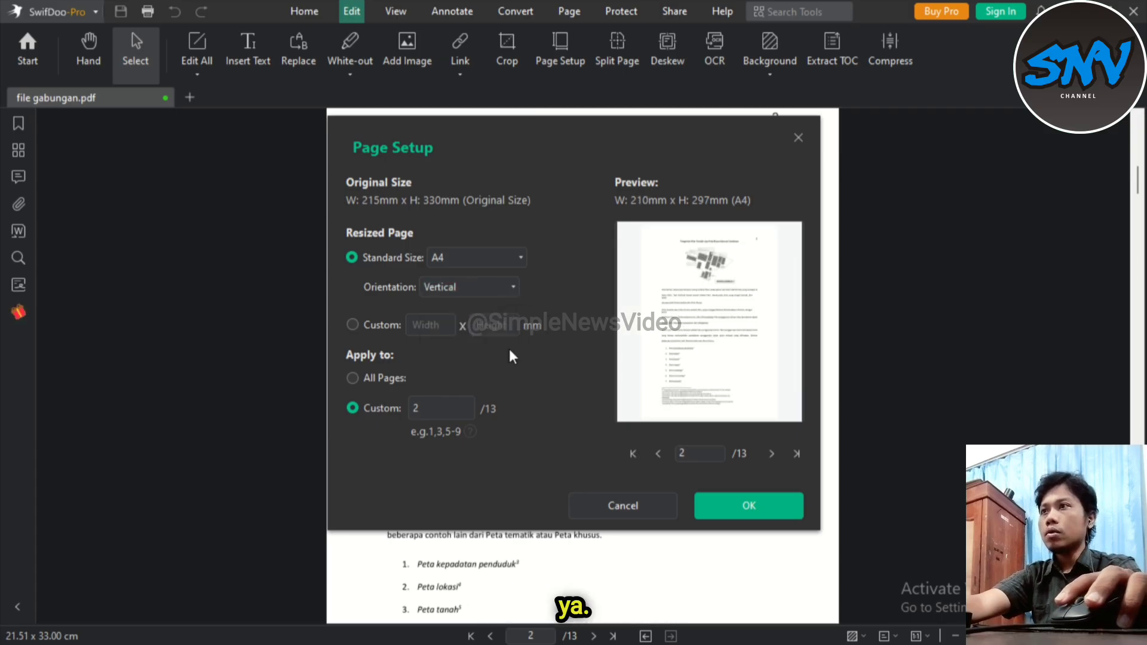
- Try a custom page size of 210 x 300 mm for page 2
click(353, 325)
click(429, 326)
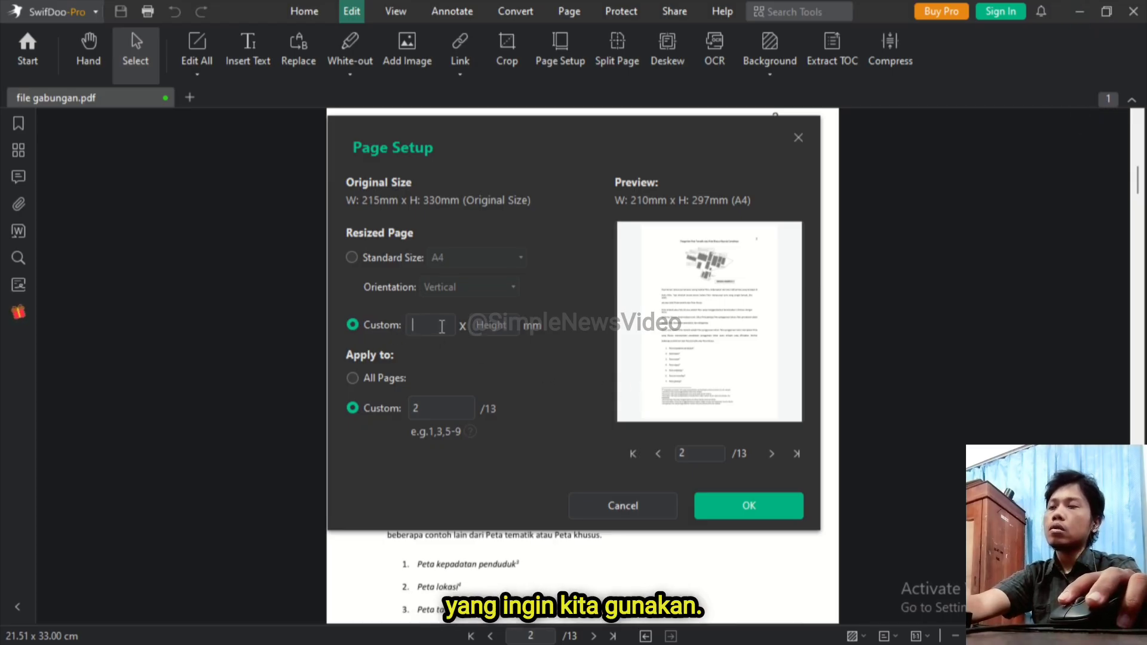
text(21)
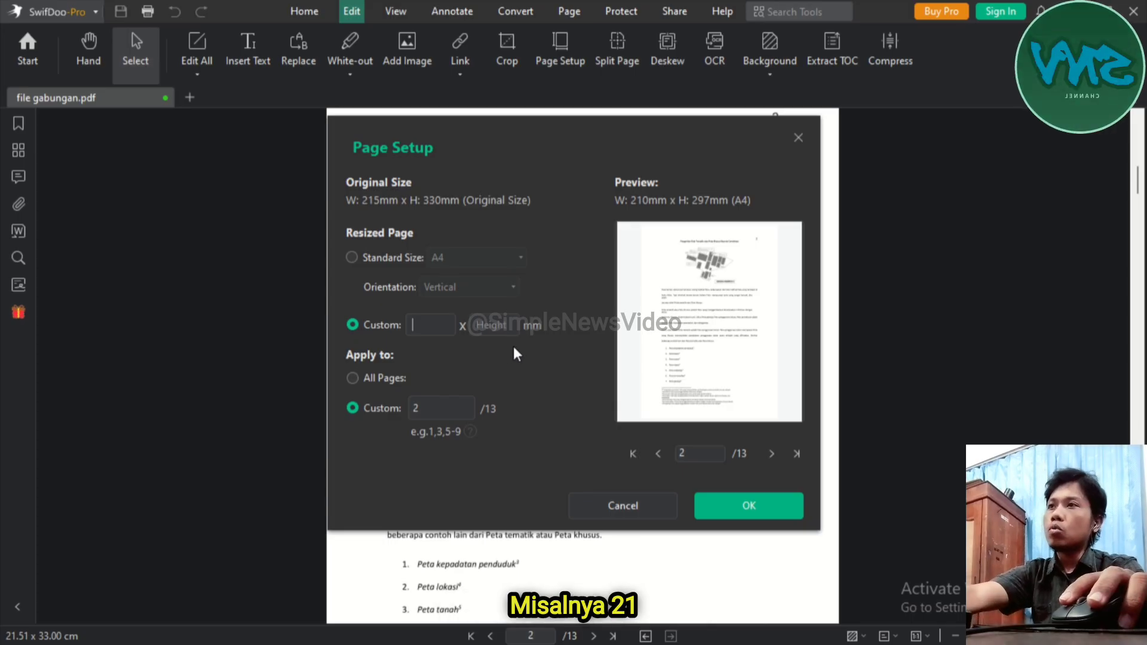
click(488, 326)
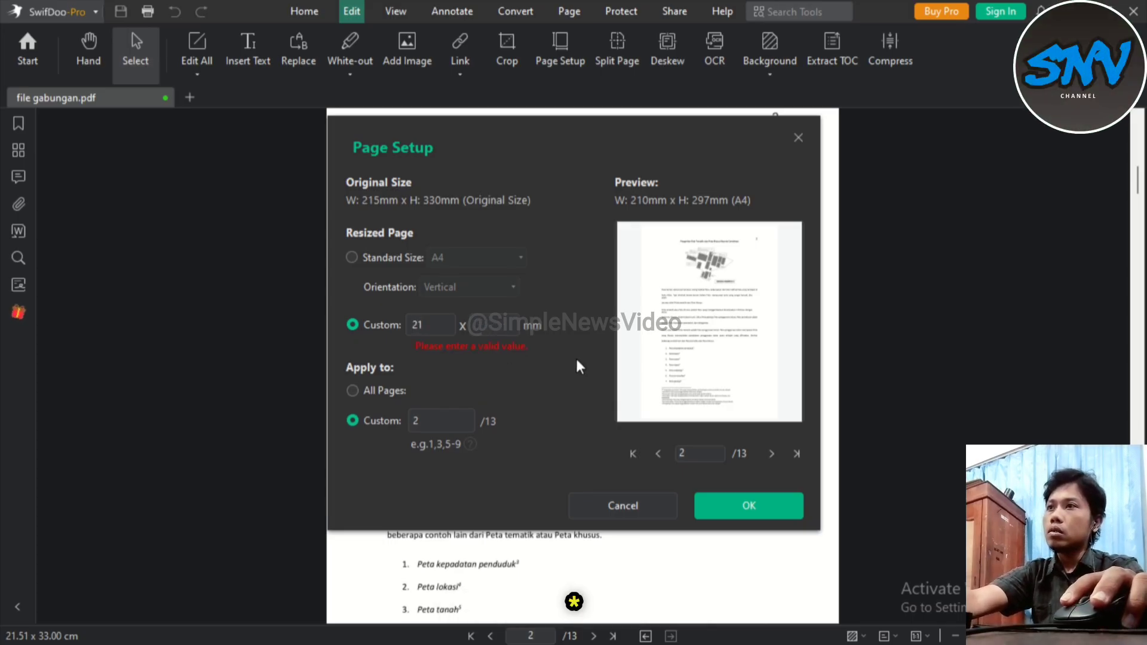
text(300)
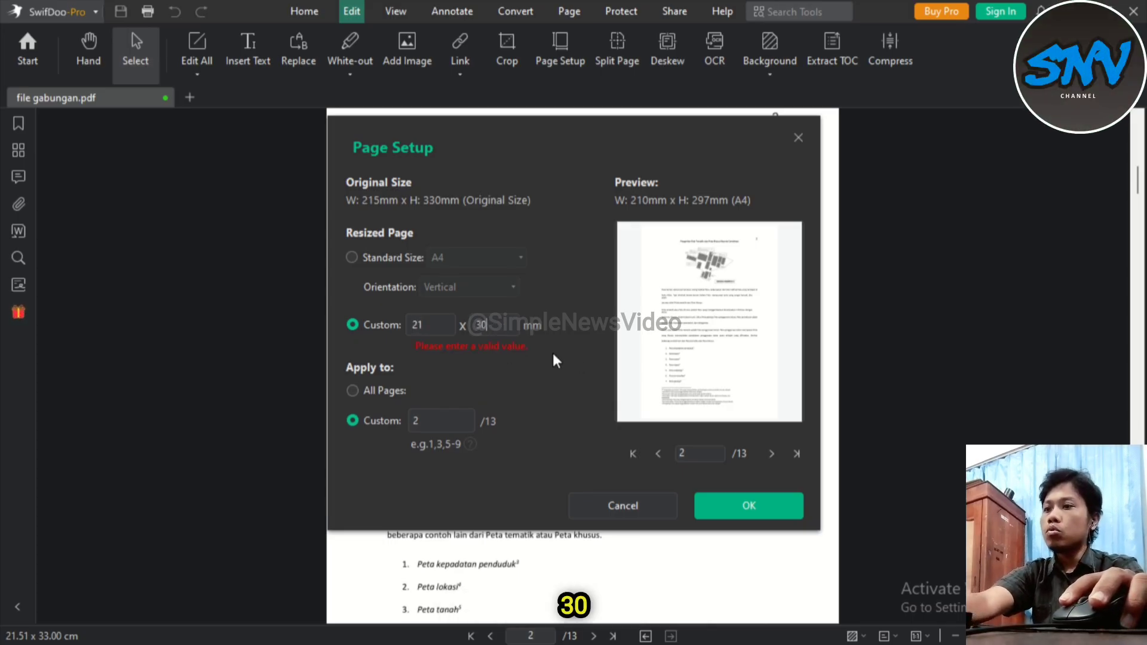
click(442, 327)
text(0)
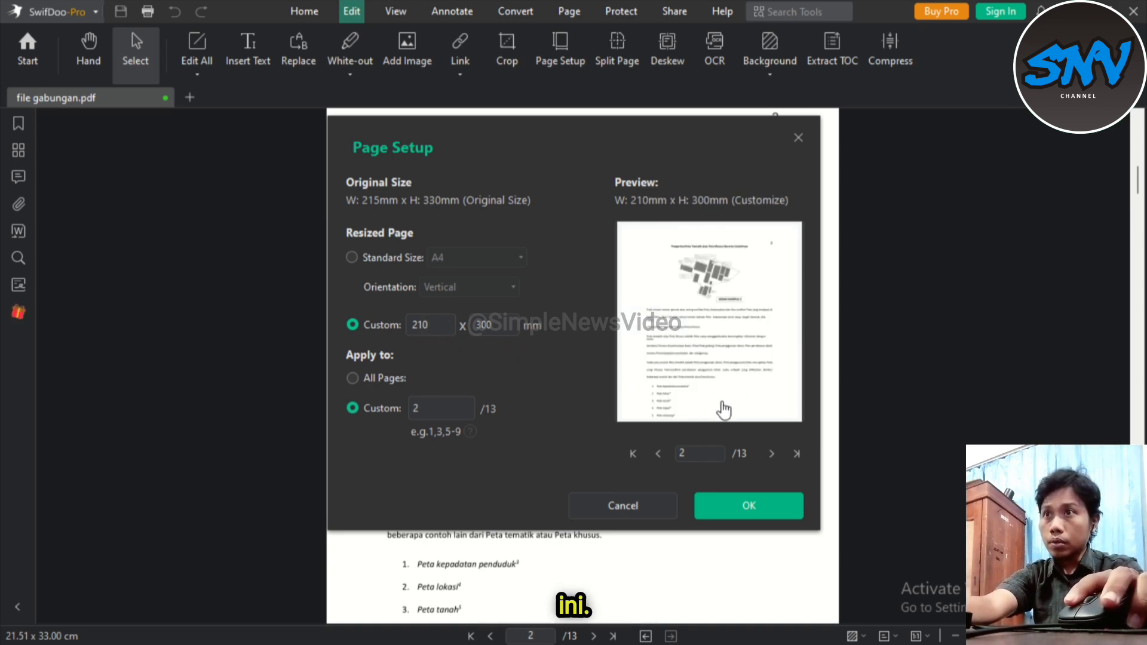
- Choose the standard A4 size for page 2 and apply the page setup
click(352, 258)
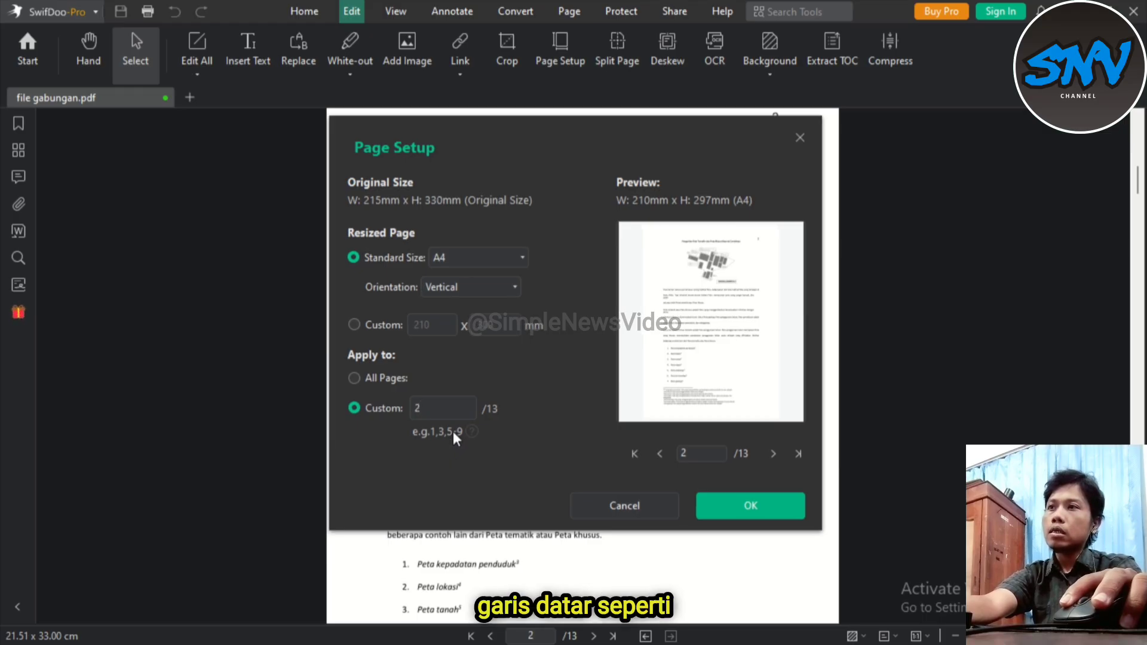
click(776, 514)
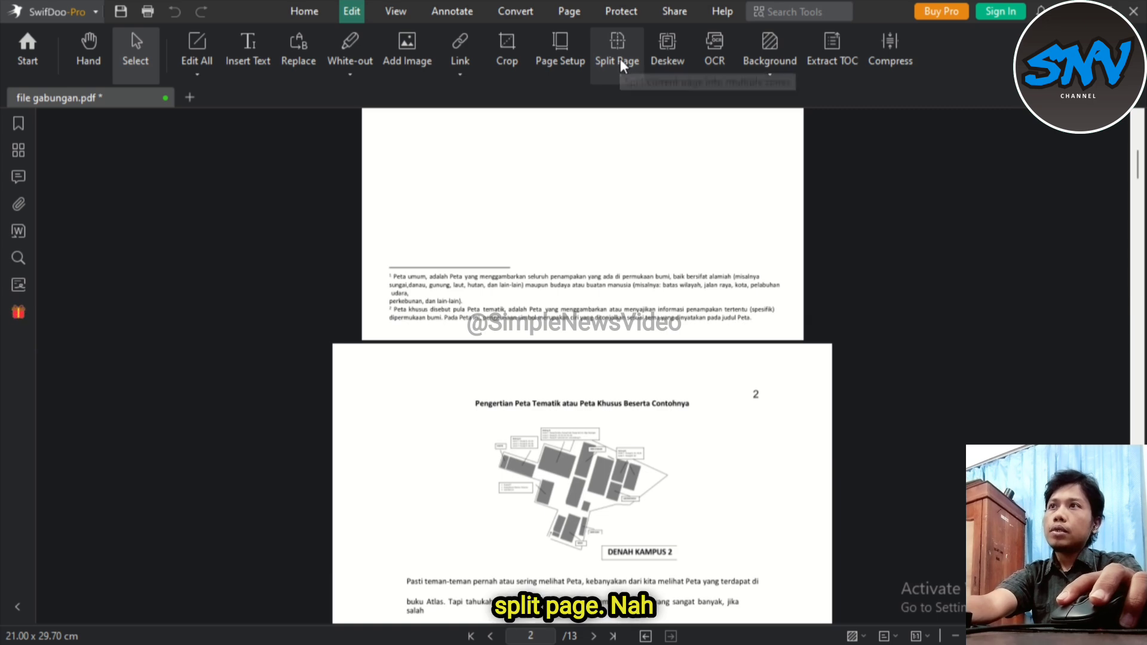
- Start splitting page 2, saving the pending changes to the document first
scroll(697, 502, down, 3)
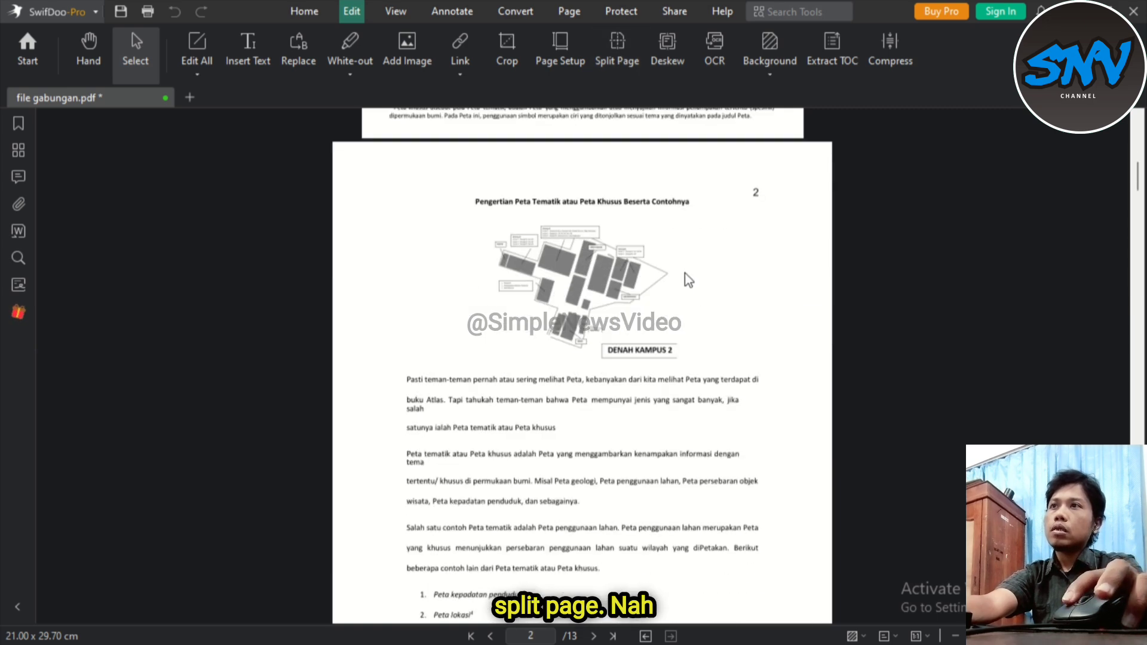
click(614, 51)
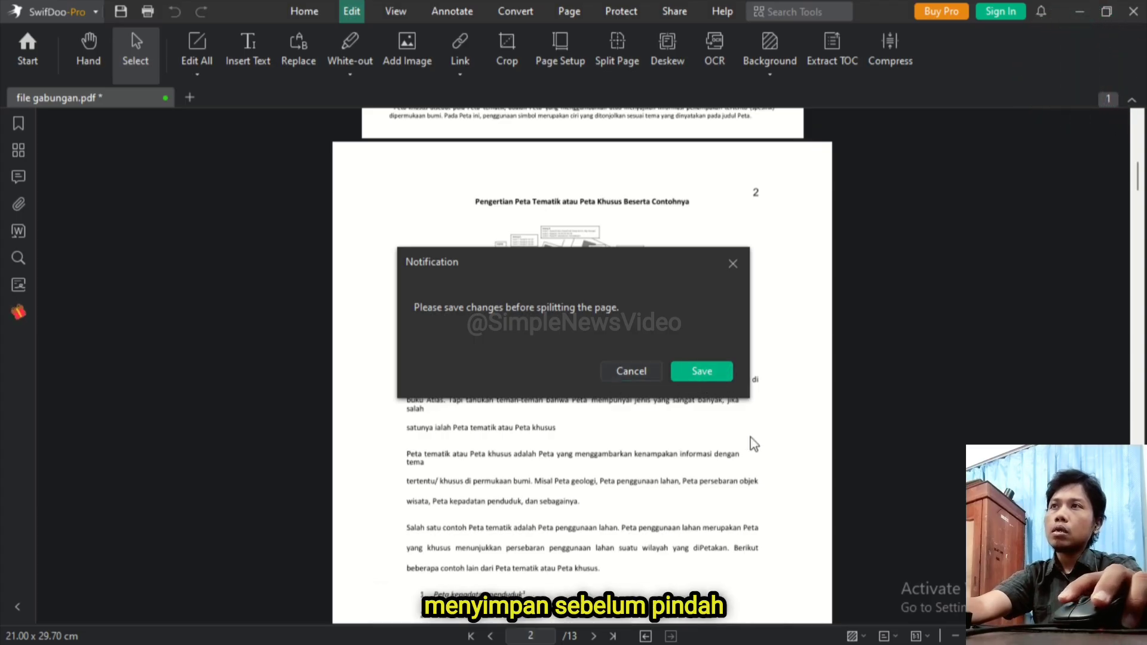
click(703, 376)
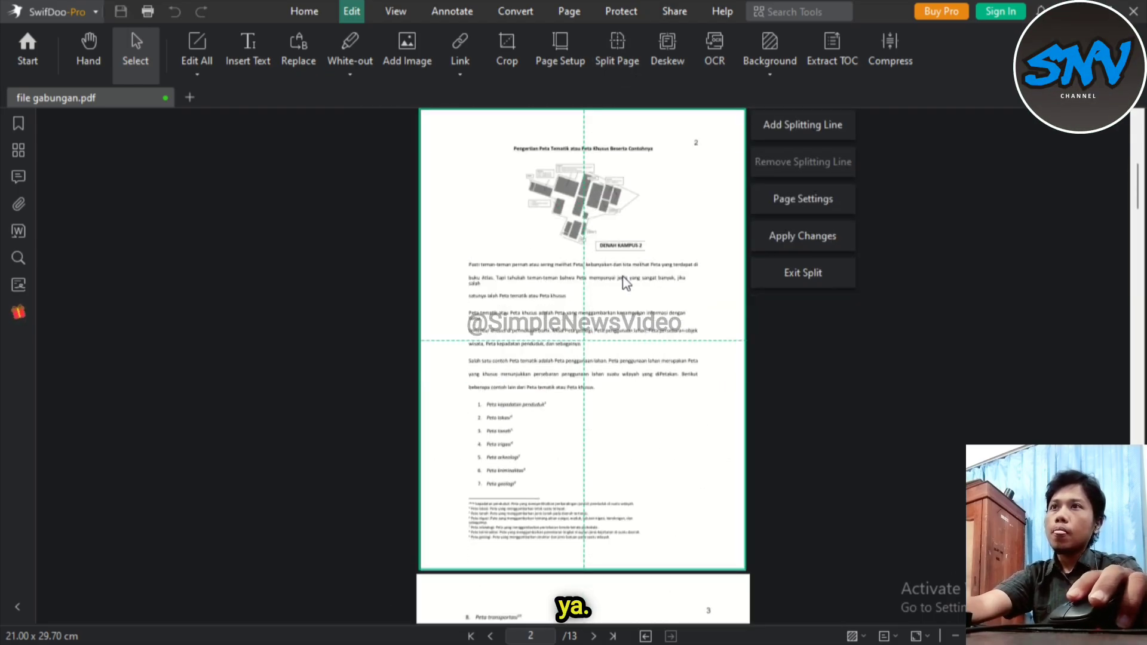
- Place the splitting lines about 9.9 cm from page 2's left edge and 14.1 cm from its top, and split the page
scroll(626, 284, up, 1)
mouse_move(583, 343)
mouse_down()
mouse_move(536, 350)
mouse_move(572, 308)
mouse_move(573, 343)
mouse_up()
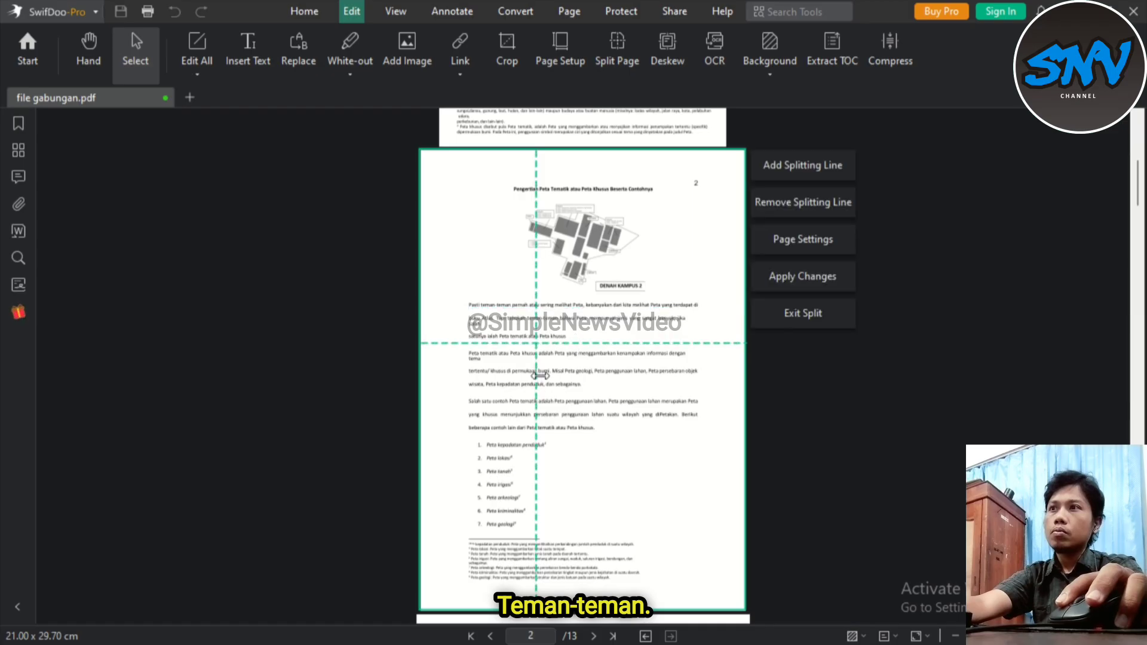
drag(536, 376, 572, 378)
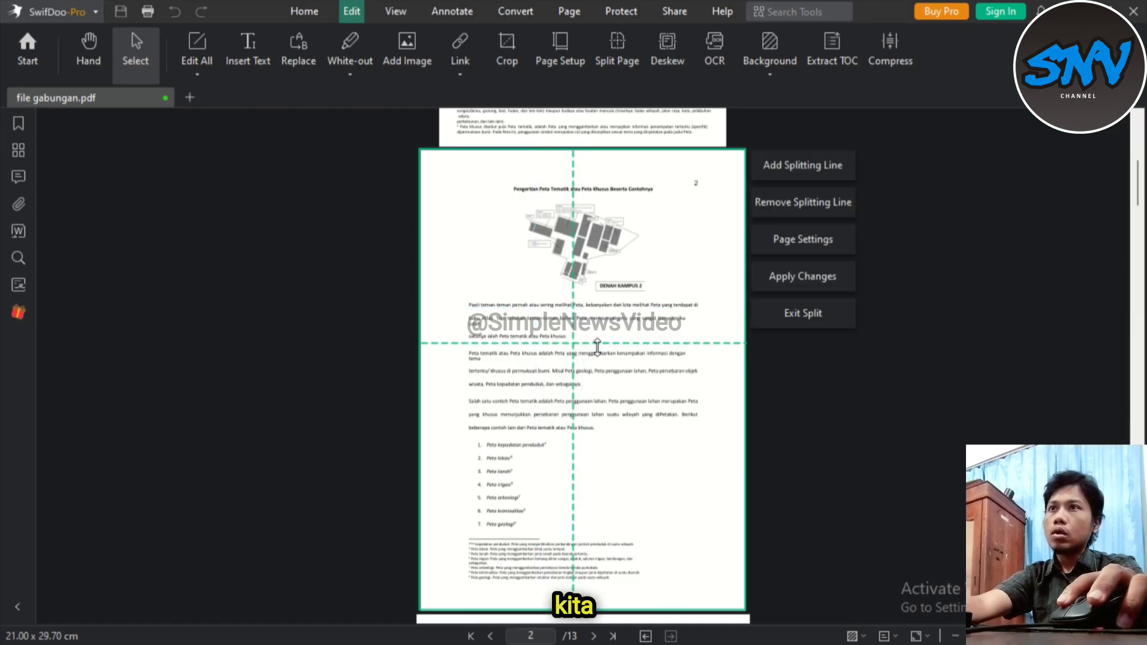
drag(596, 345, 595, 371)
click(809, 275)
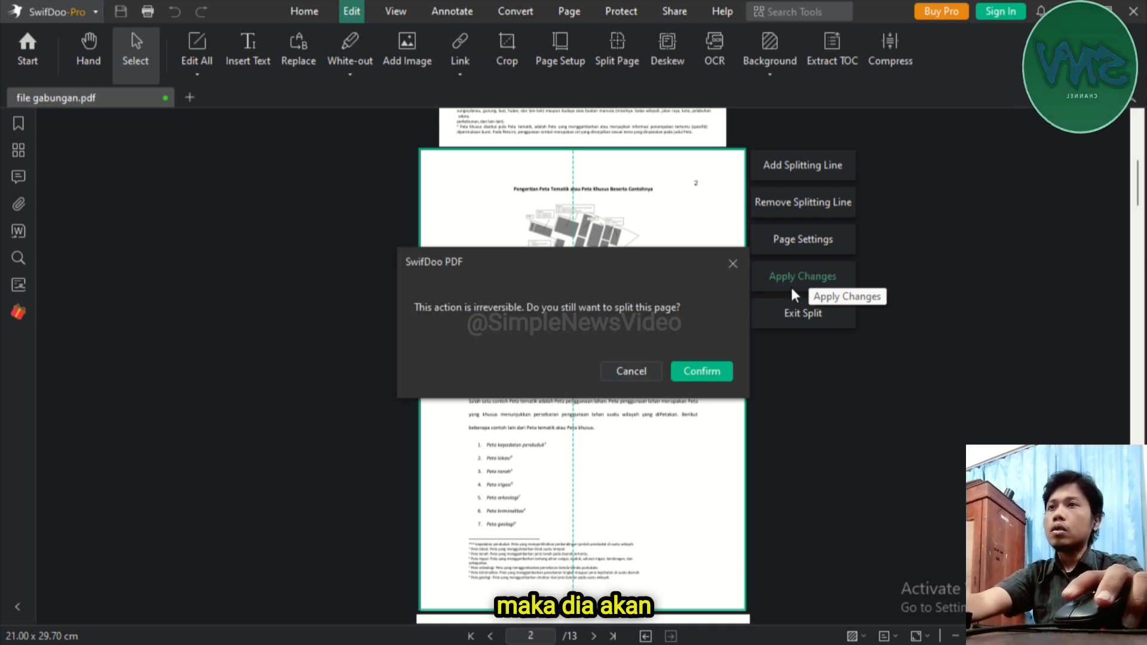
click(700, 373)
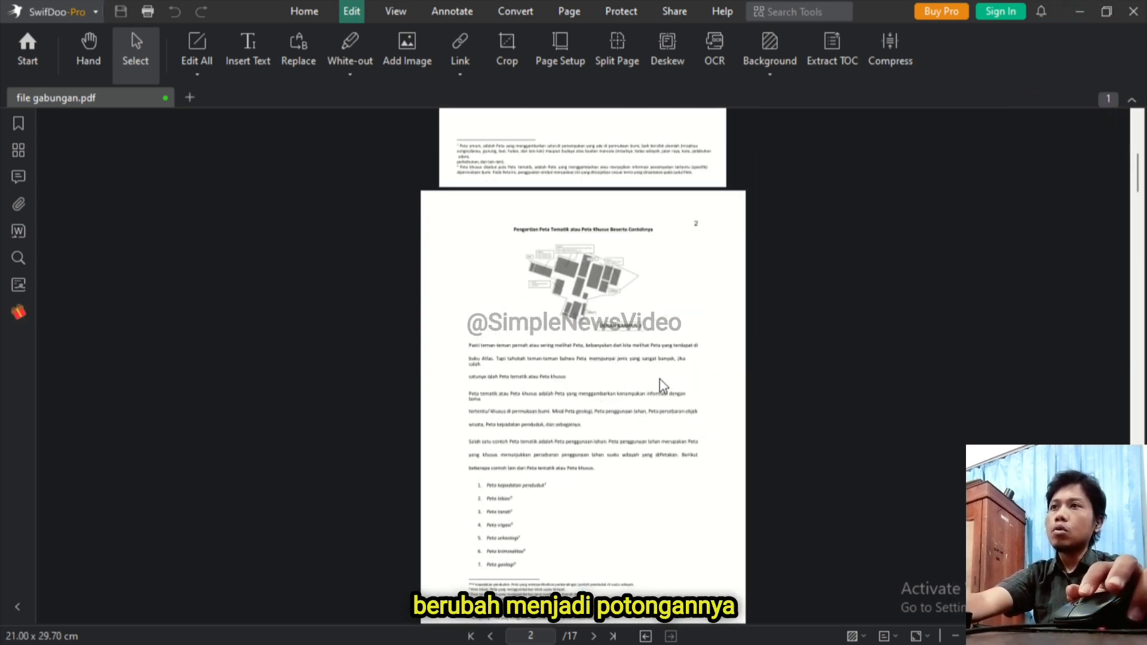
- Examine the split pieces placed after page 2, and select the campus map image on page 2
scroll(660, 379, down, 10)
scroll(648, 421, down, 5)
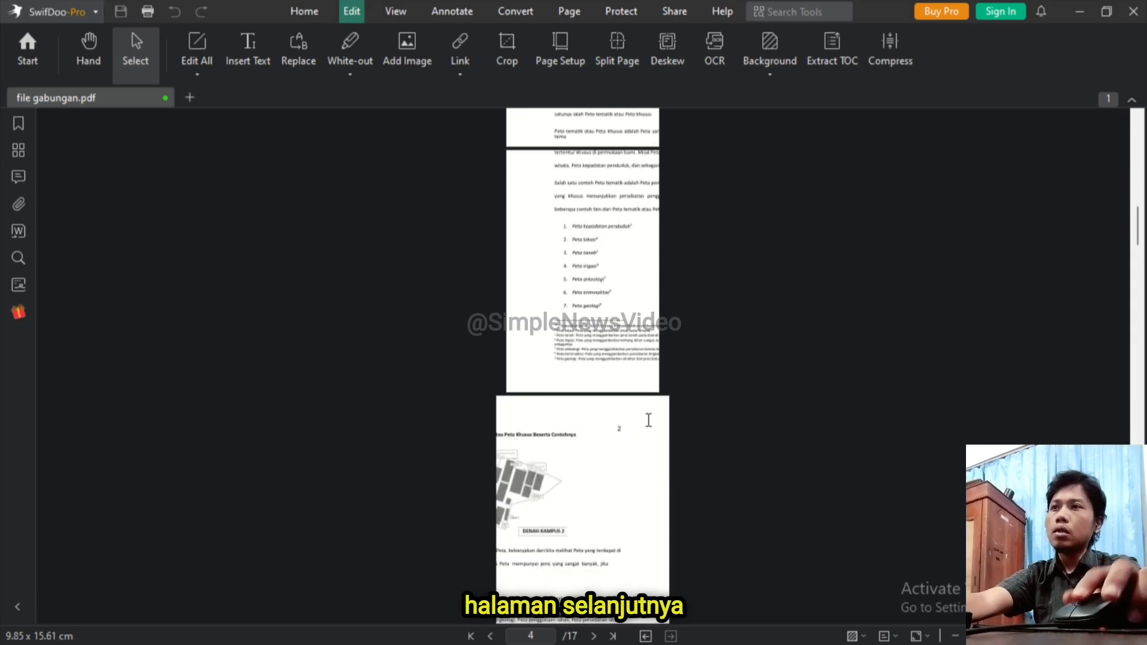
scroll(634, 452, up, 8)
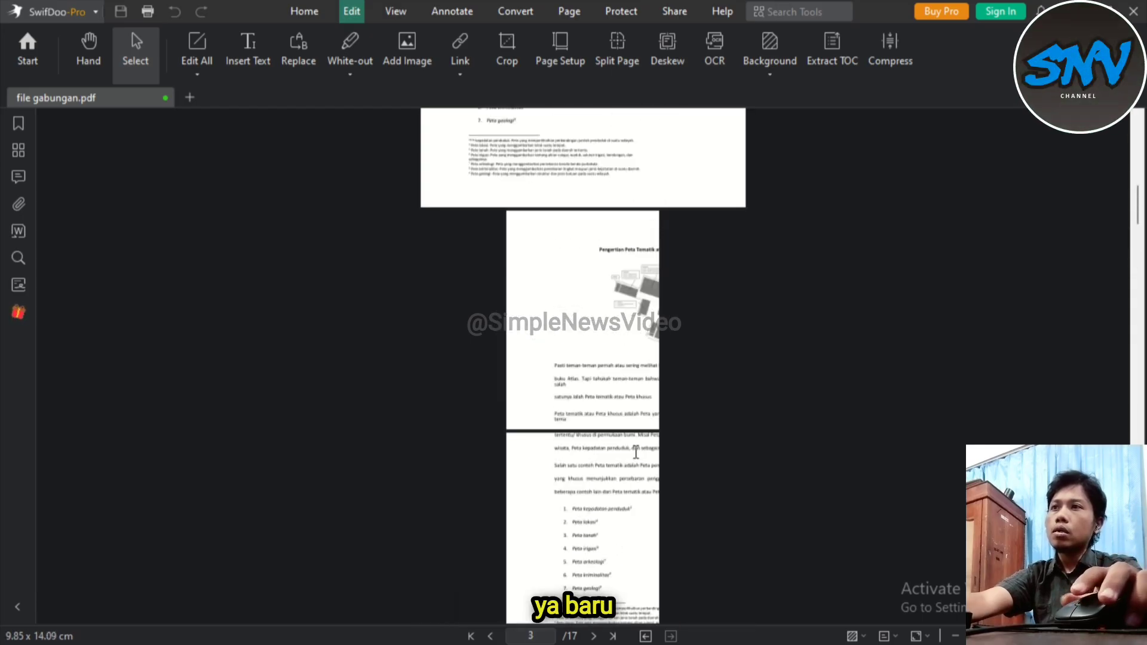
scroll(634, 452, down, 1)
scroll(634, 453, up, 2)
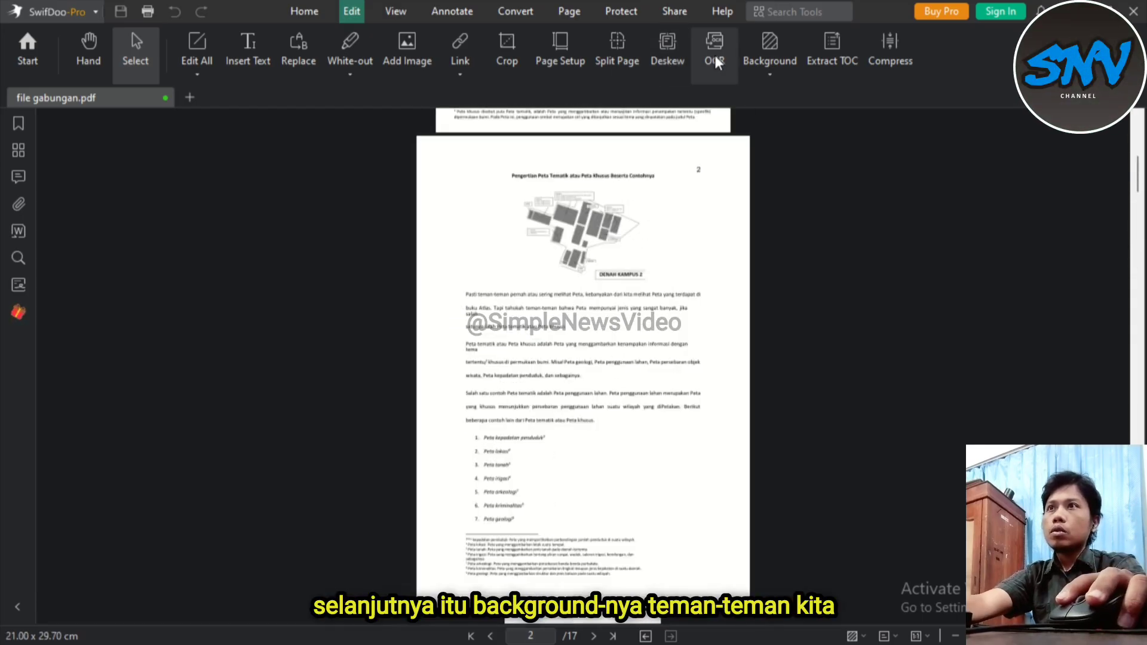
click(643, 193)
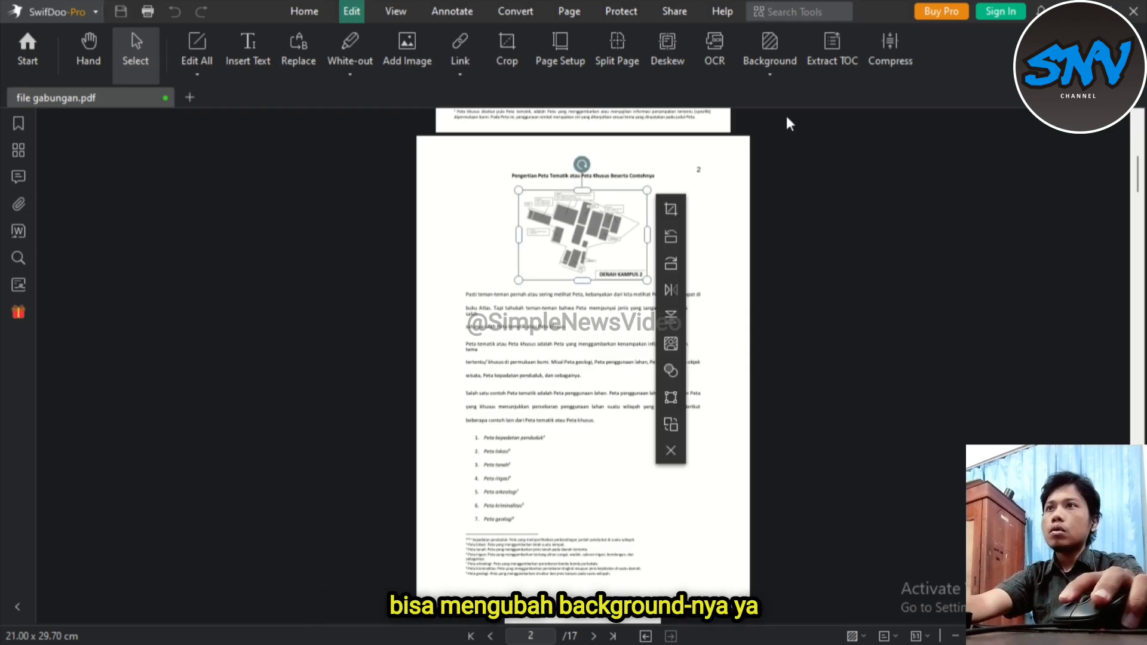
- Deselect the campus map image and start adding a page background to the document
click(730, 207)
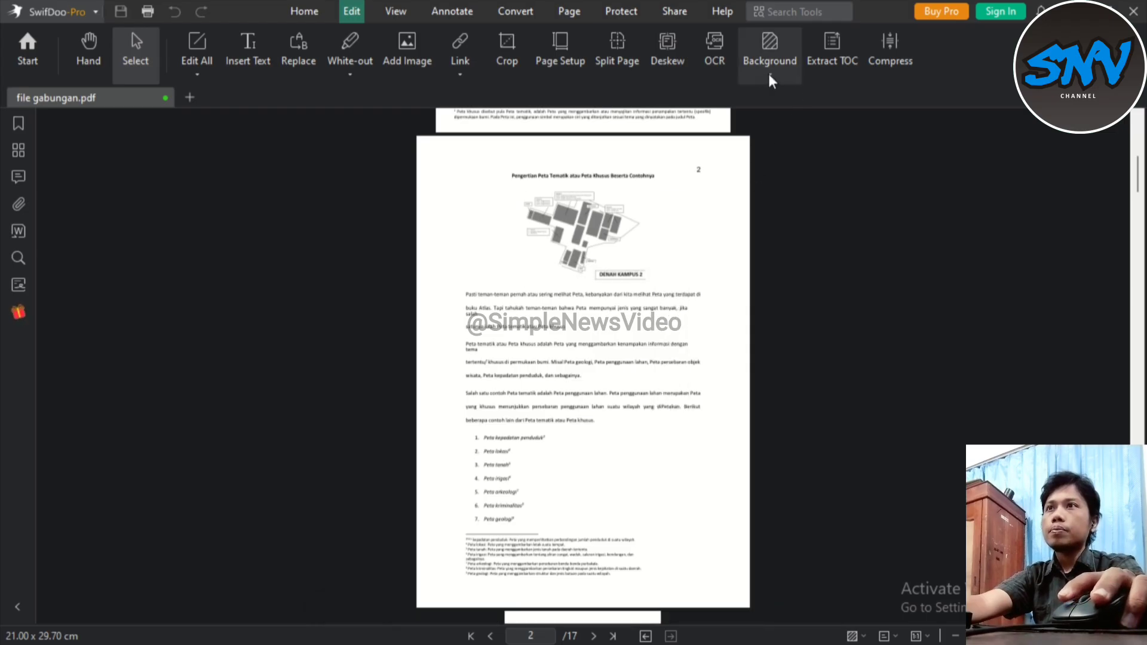
click(768, 75)
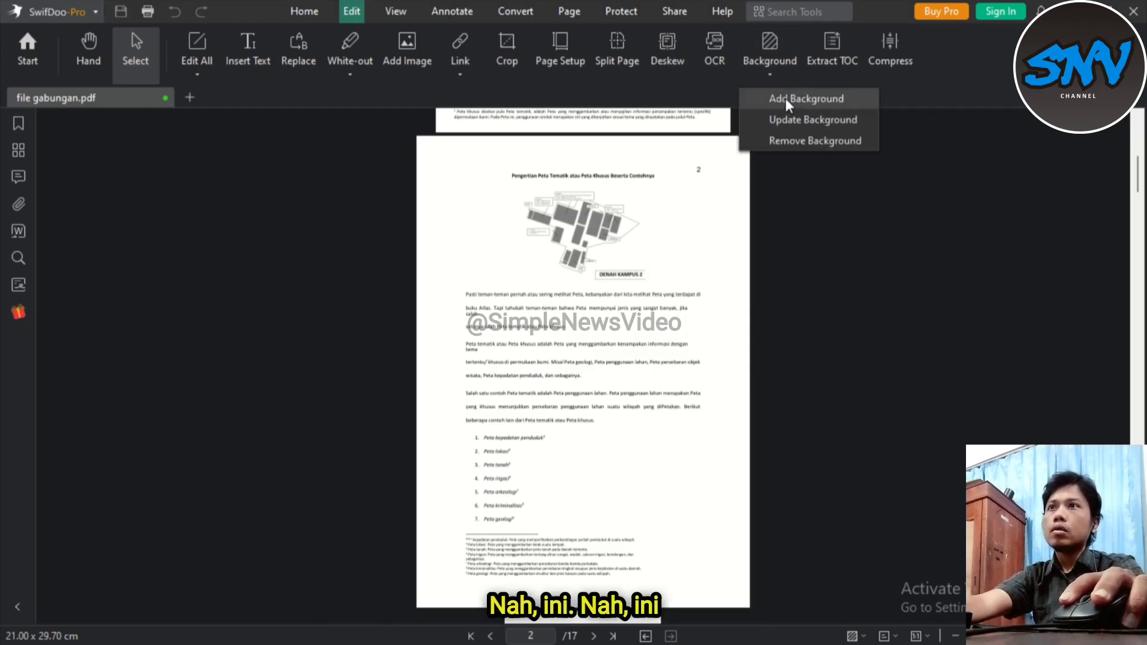
click(786, 99)
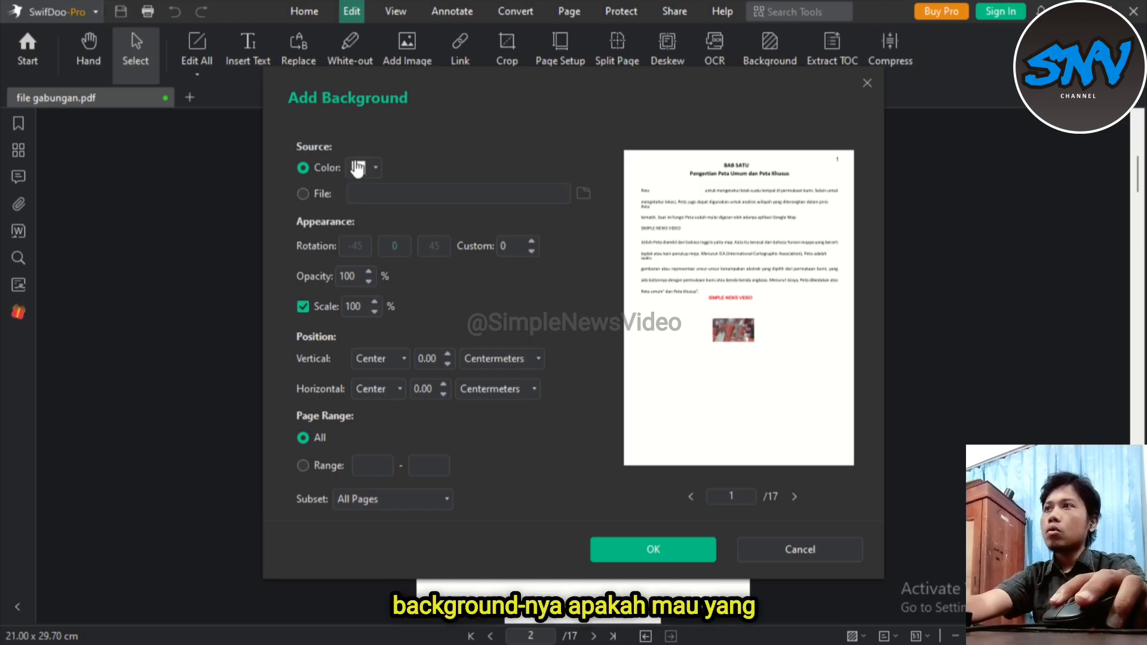
- Try the standard red as the background colour, and reset the colour to automatic
click(377, 170)
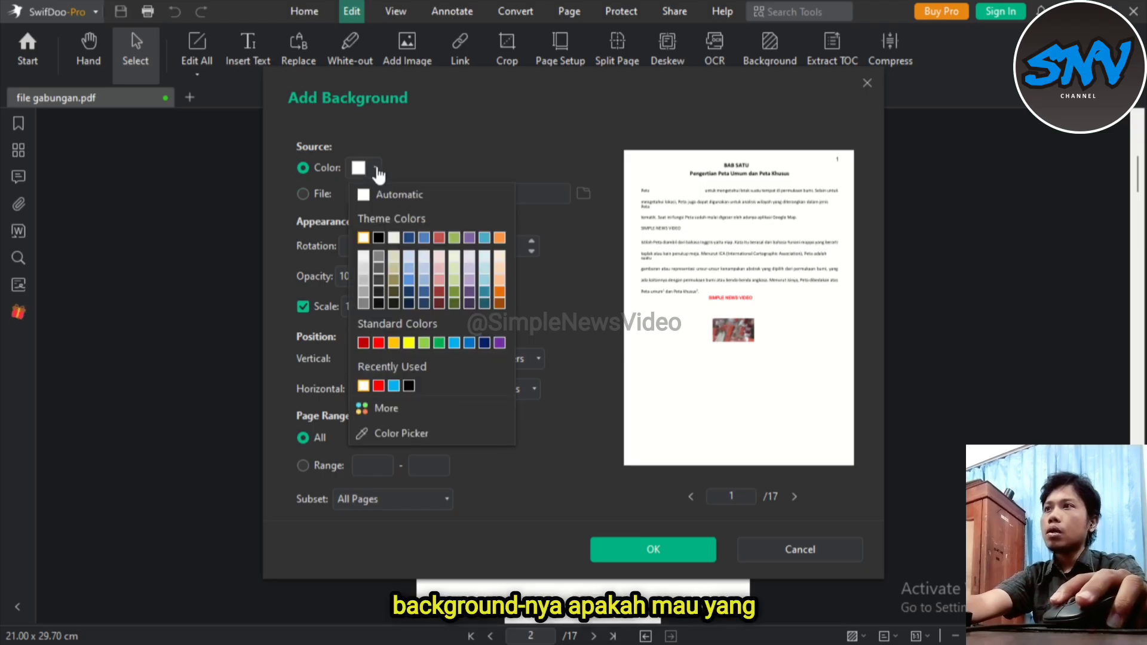
click(381, 343)
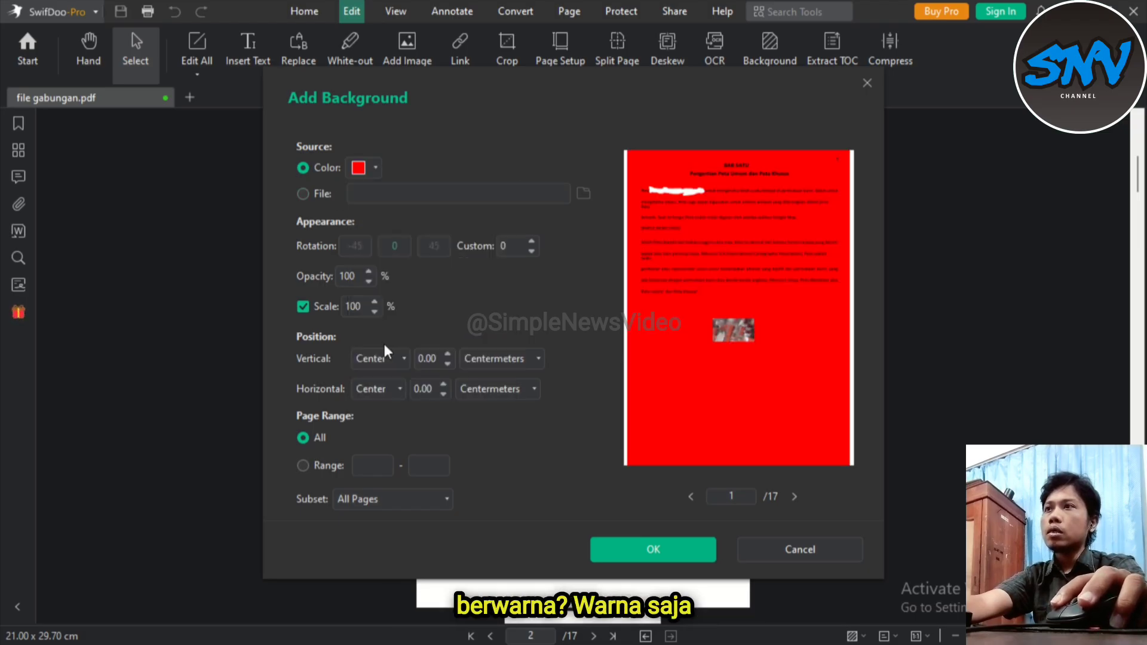
click(377, 172)
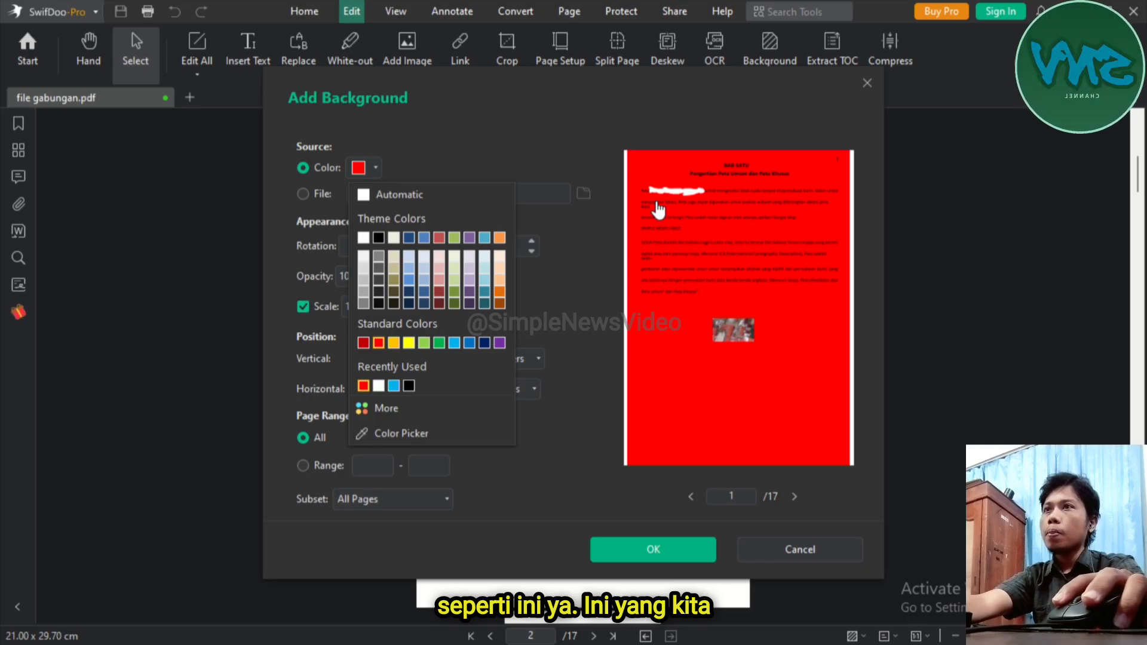
click(364, 196)
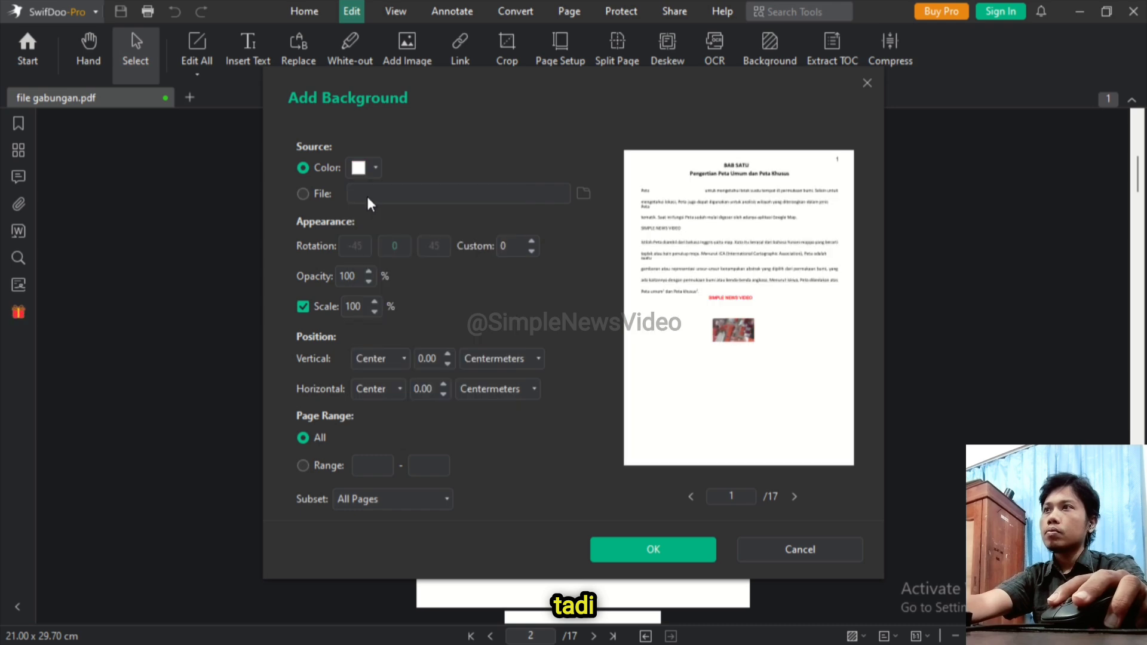
- Use the image file SNV NEW.png from the baru video folder as the background source
click(303, 194)
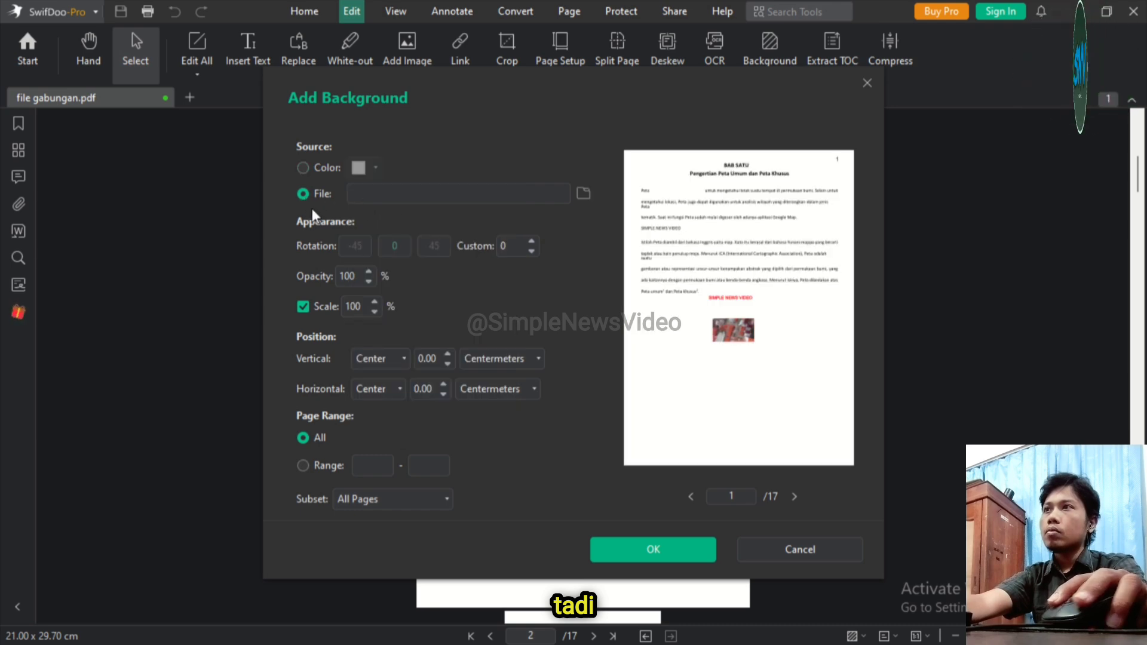
click(583, 194)
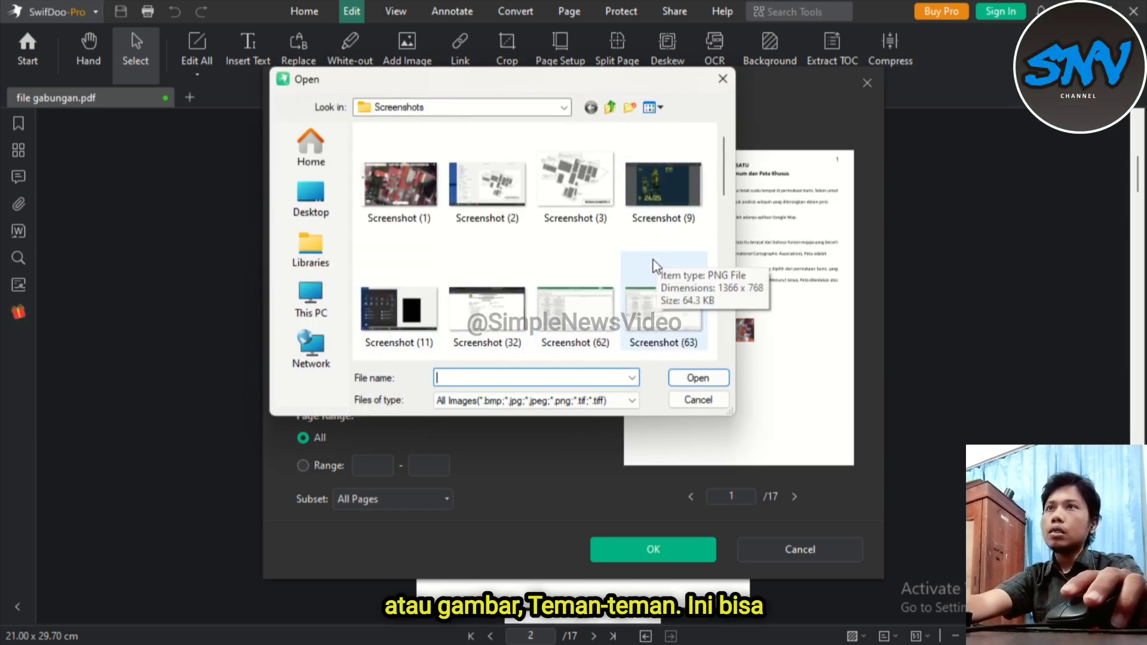
scroll(640, 263, down, 5)
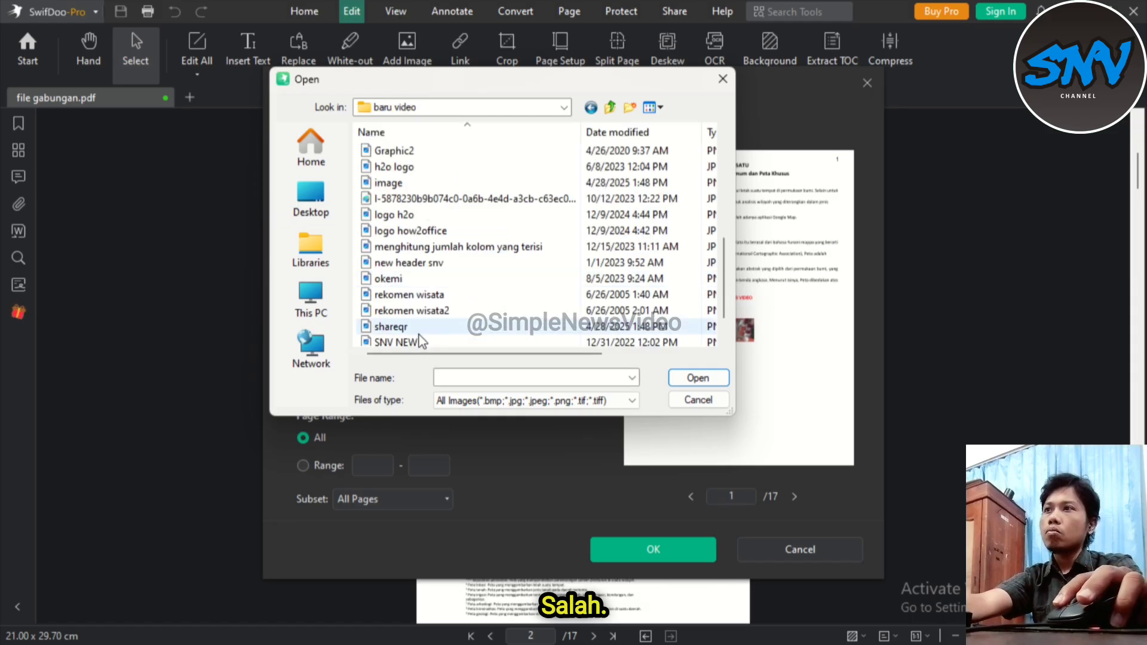
click(421, 329)
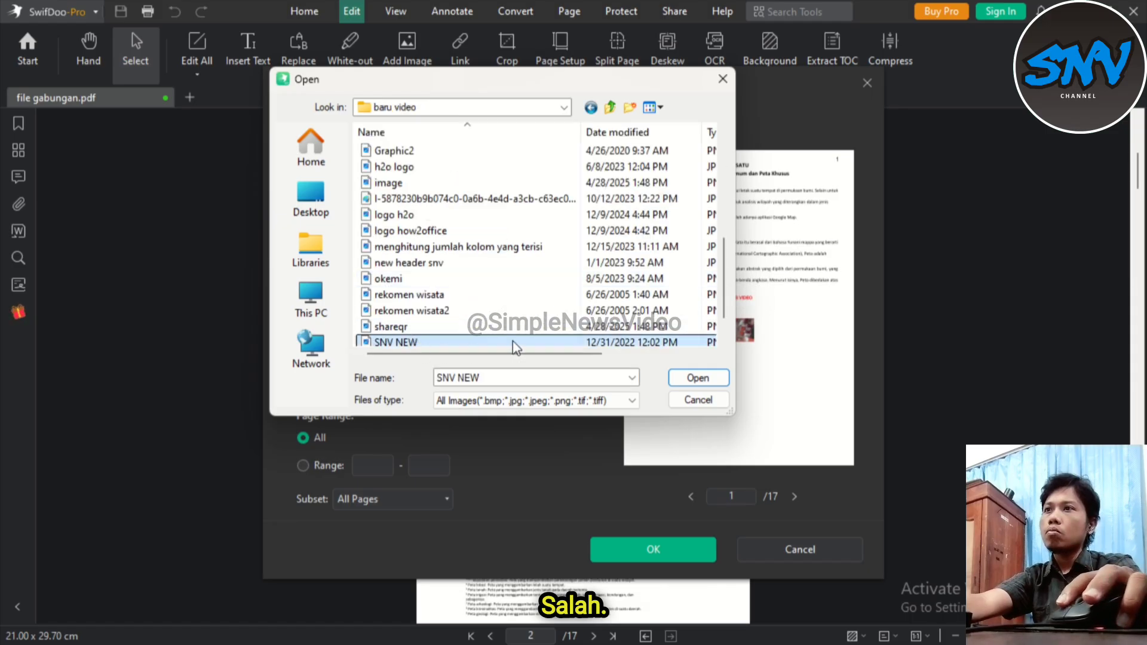
click(711, 383)
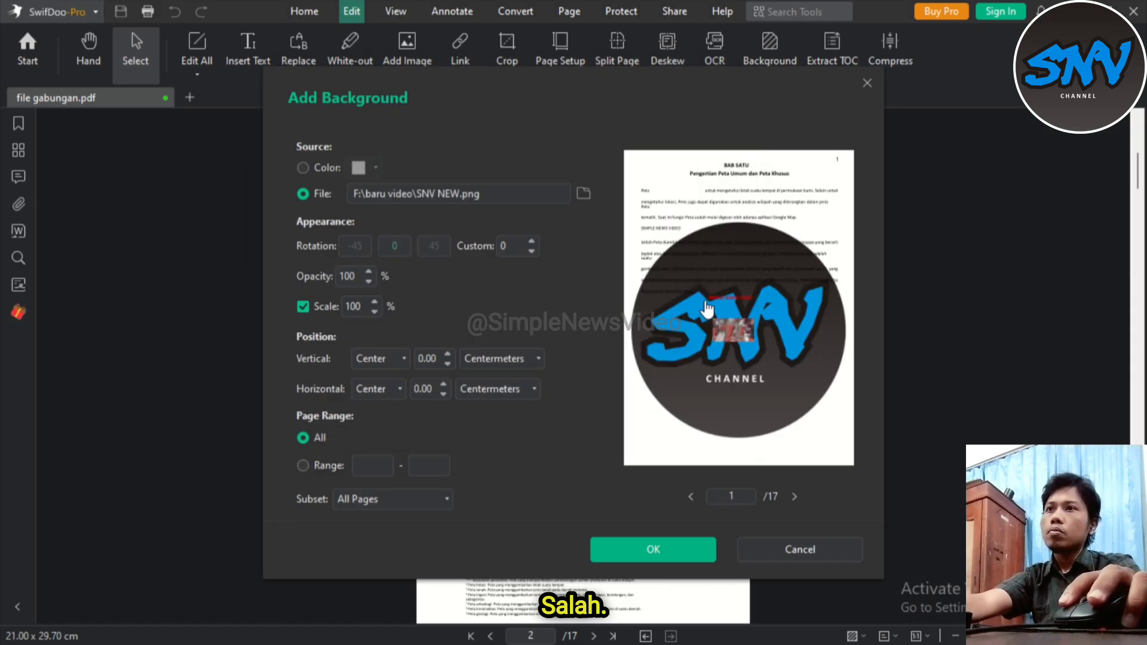
- Set the background image's opacity to 50% and its scale to 86%
double_click(358, 275)
text(50)
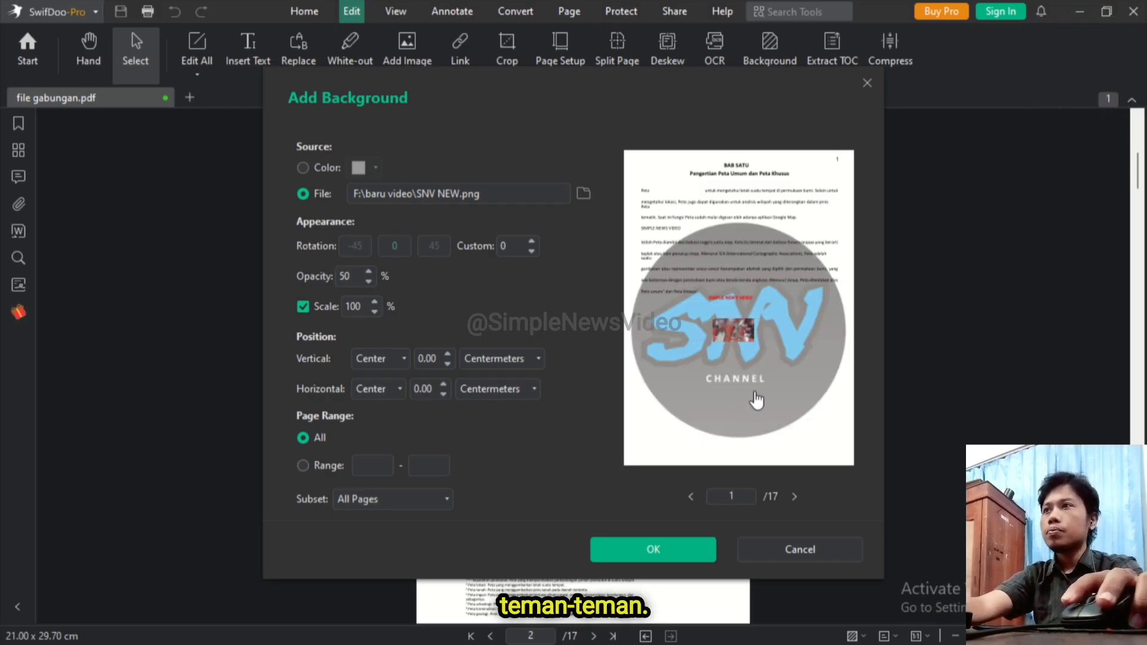
click(374, 312)
click(374, 312)
click(374, 311)
click(374, 312)
click(374, 311)
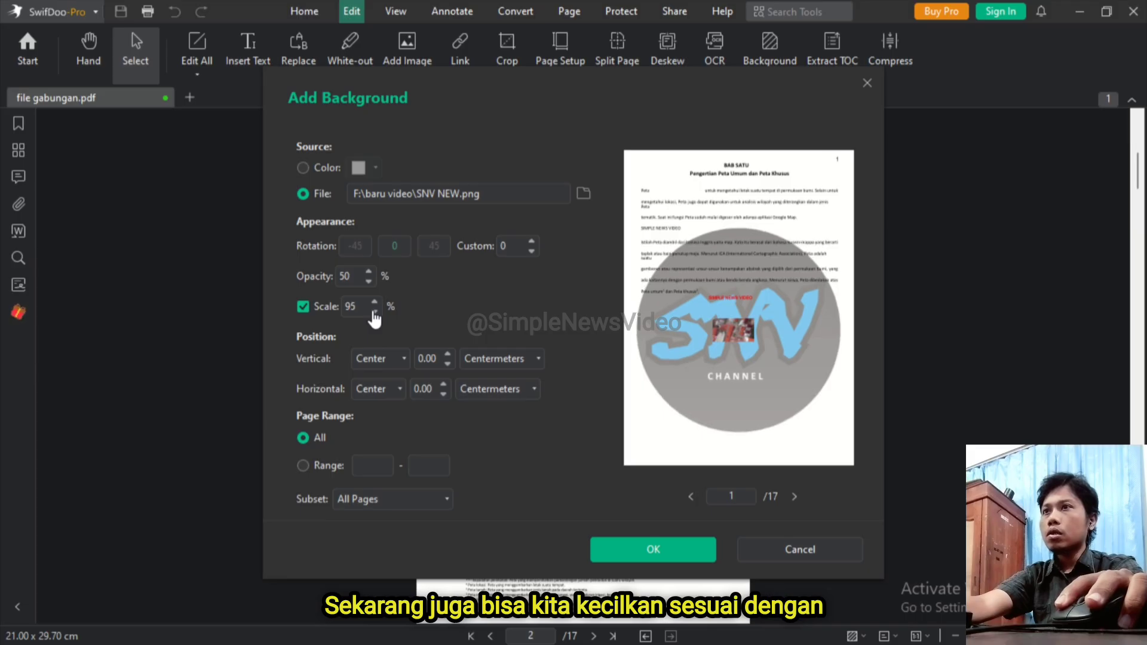
click(374, 312)
click(374, 312)
click(374, 312)
click(374, 312)
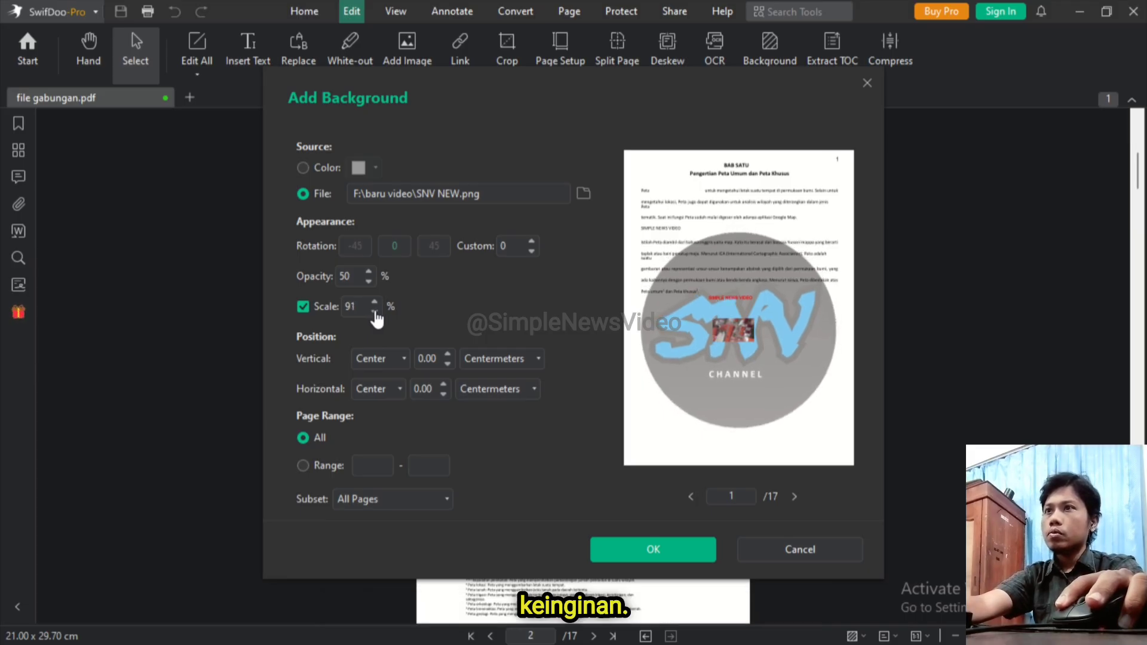
click(374, 311)
click(374, 312)
click(374, 311)
click(374, 312)
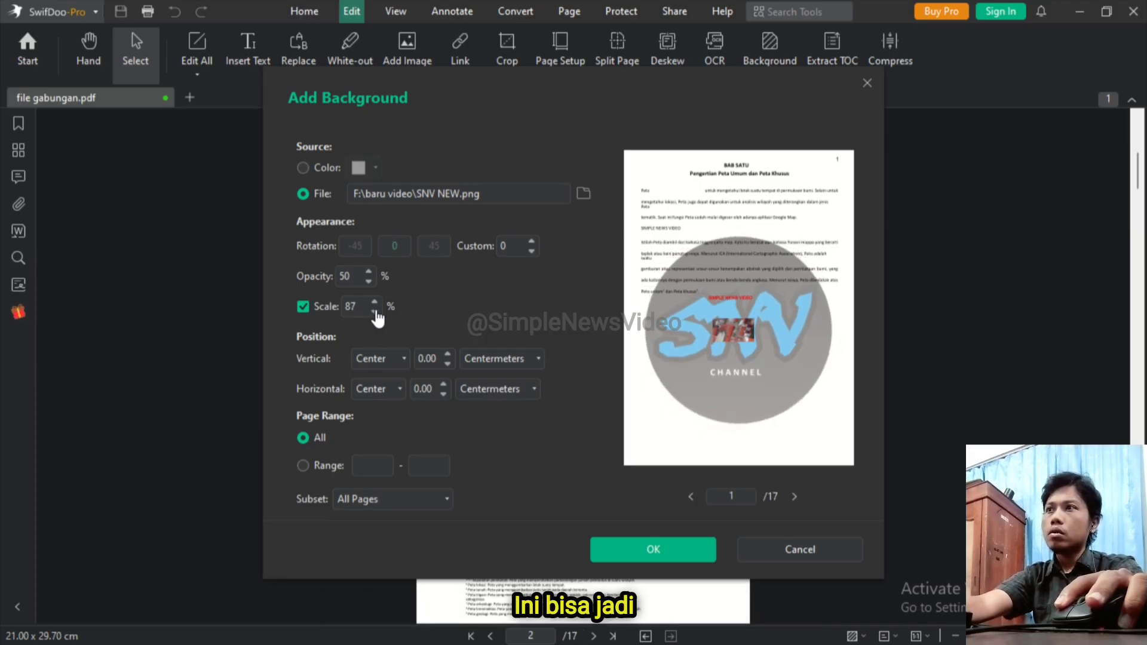
click(374, 312)
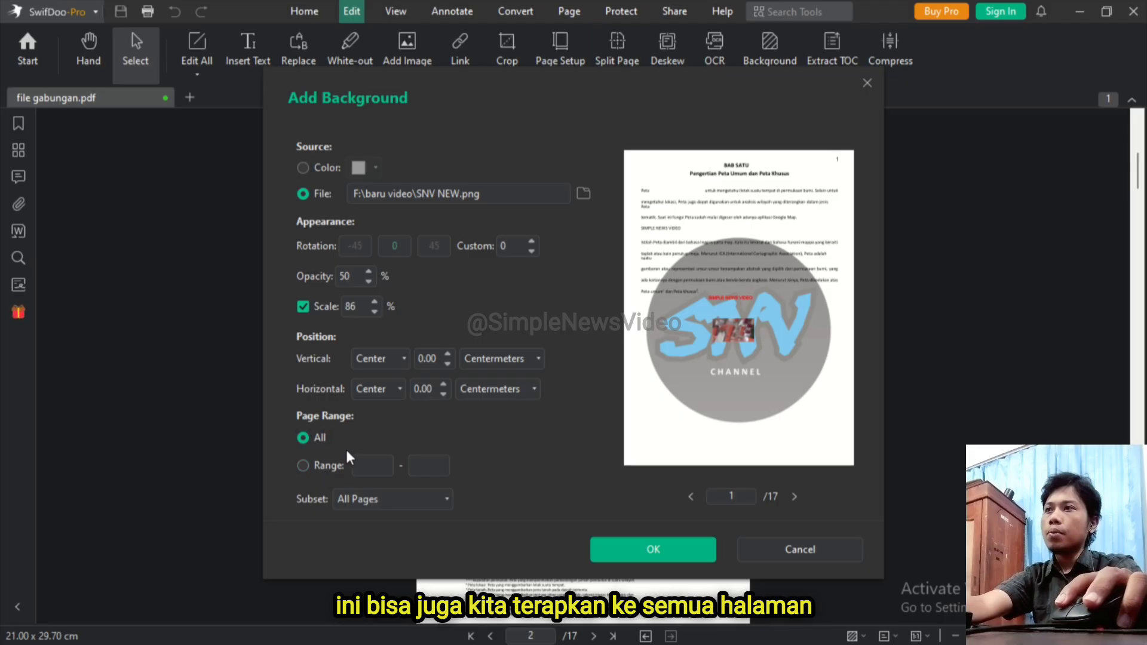
- Apply the logo background to all pages of the document and check how it looks on page 2
click(302, 465)
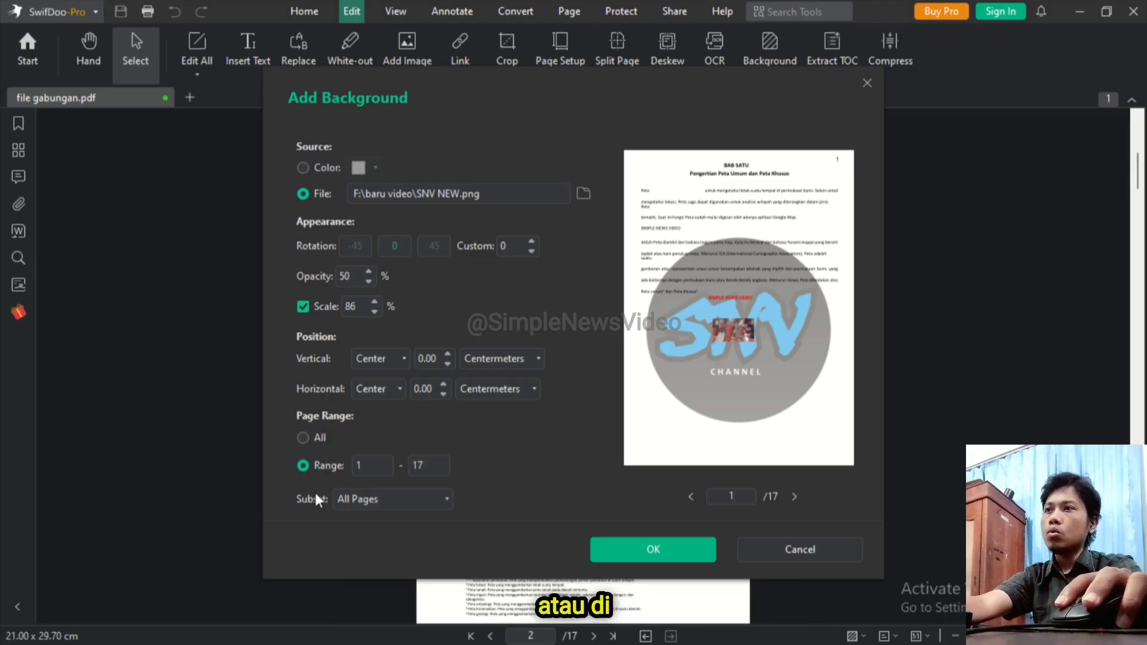
click(303, 438)
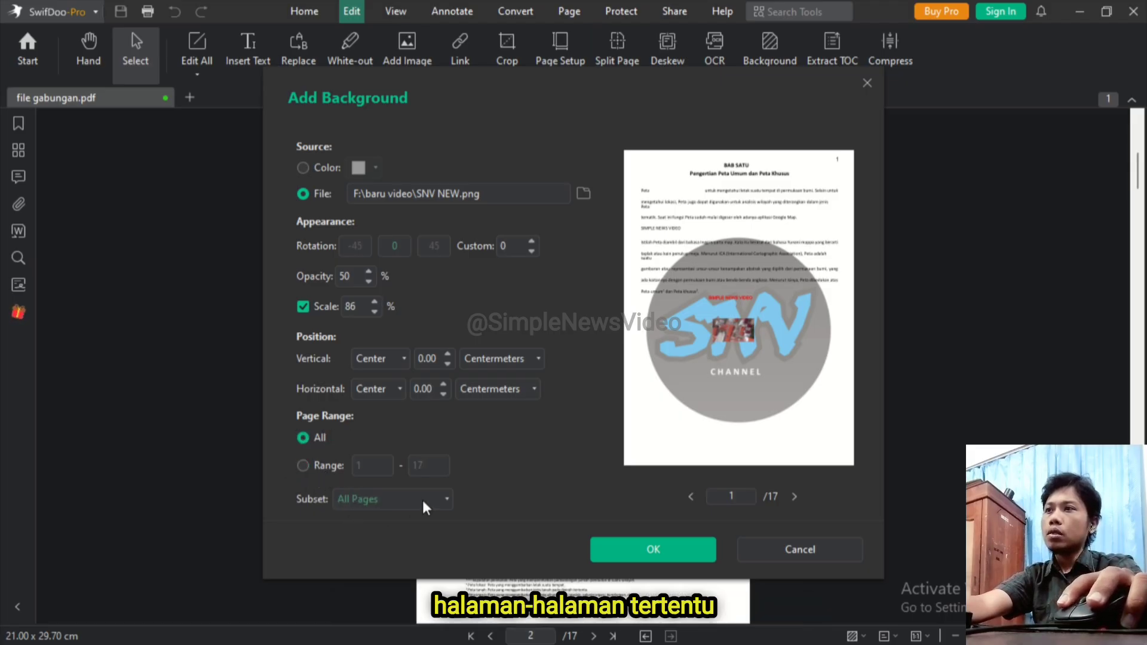
click(449, 502)
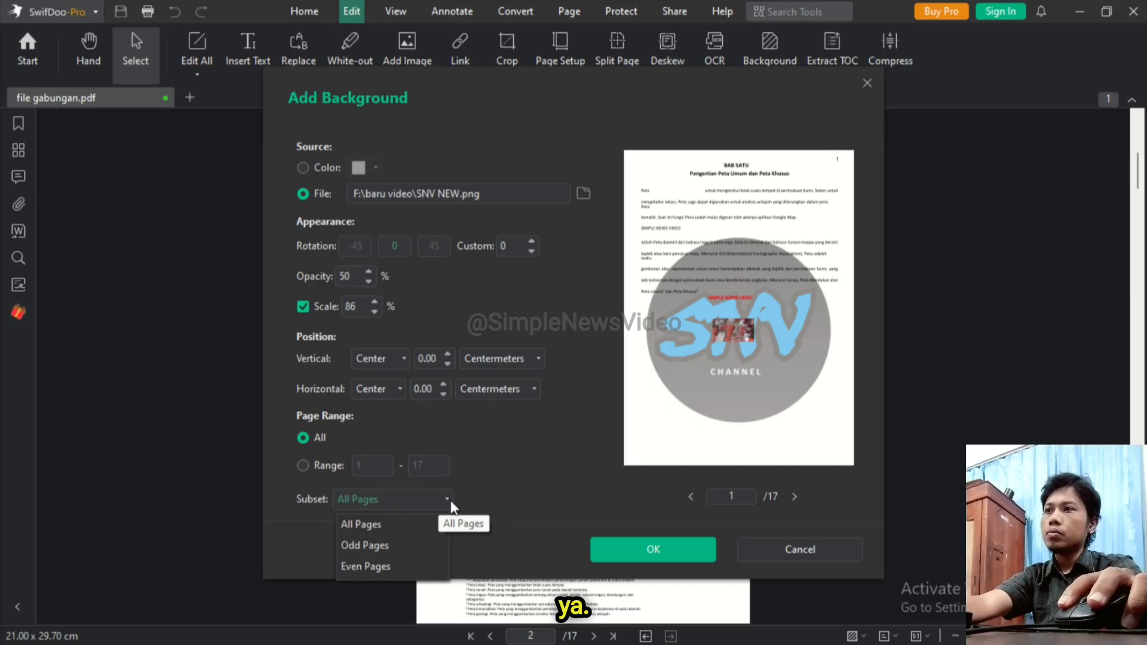
click(479, 504)
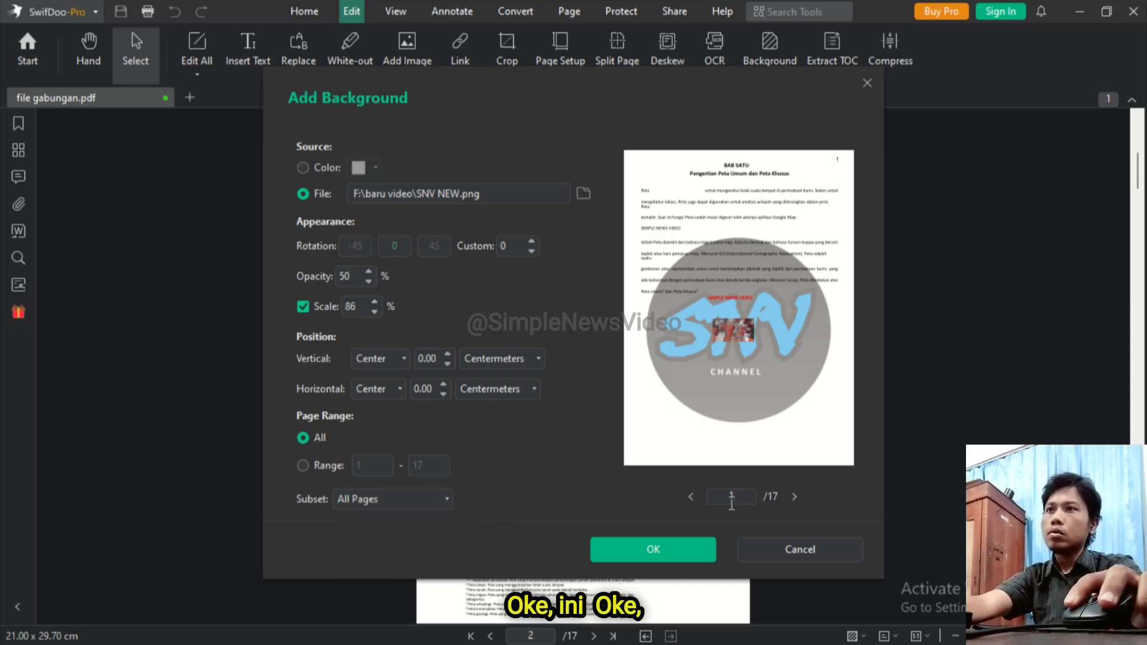
click(649, 559)
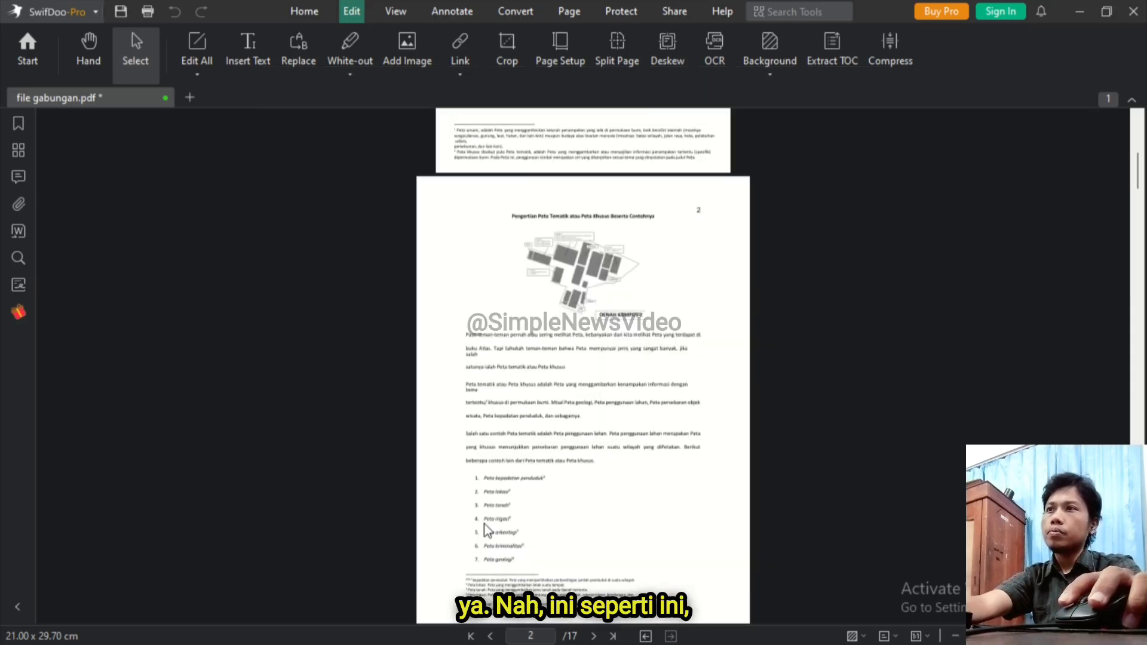
ctrl+scroll(583, 418, up, 5)
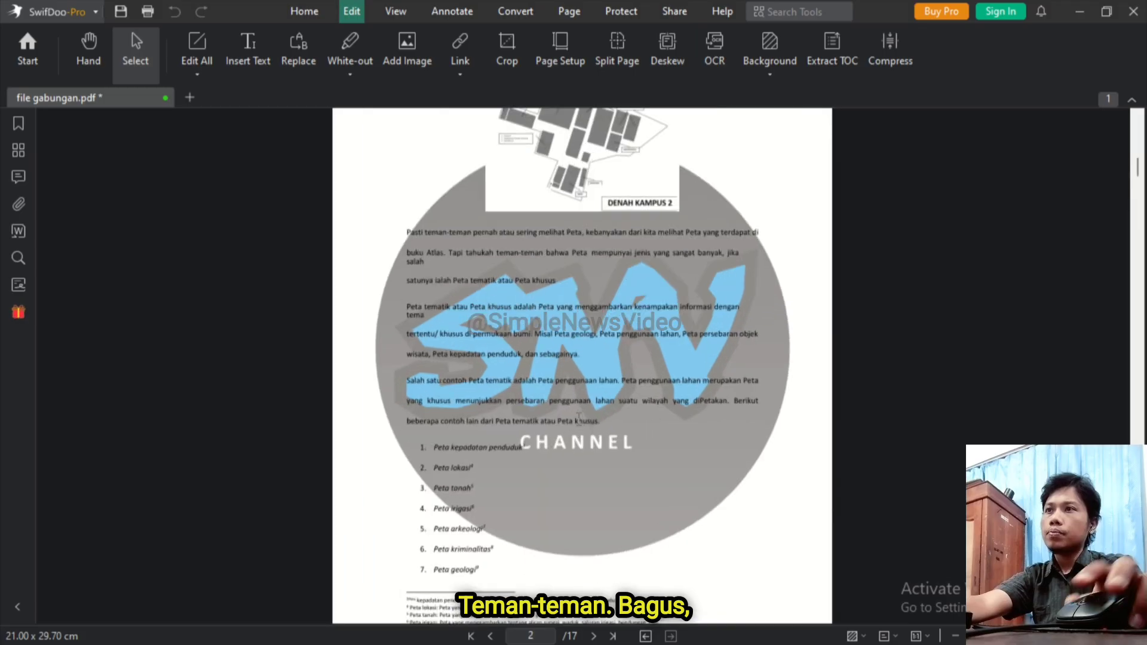
ctrl+scroll(593, 403, down, 5)
scroll(659, 309, up, 2)
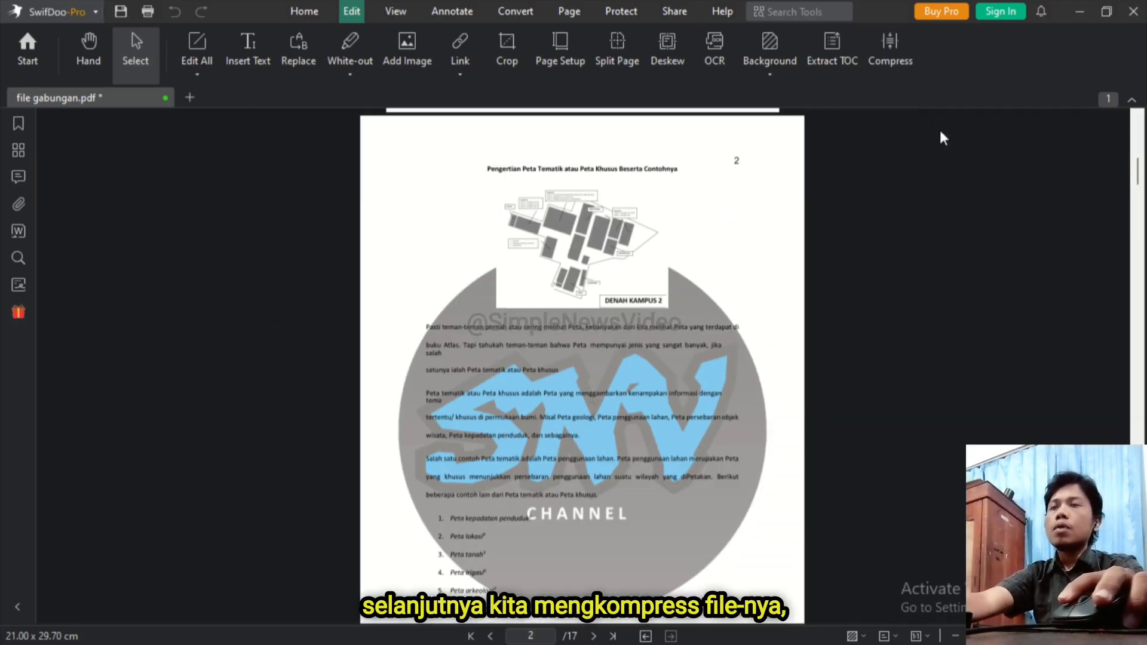
- Compress file gabungan.pdf at the Low compression level, with the output in the document's current directory
click(888, 57)
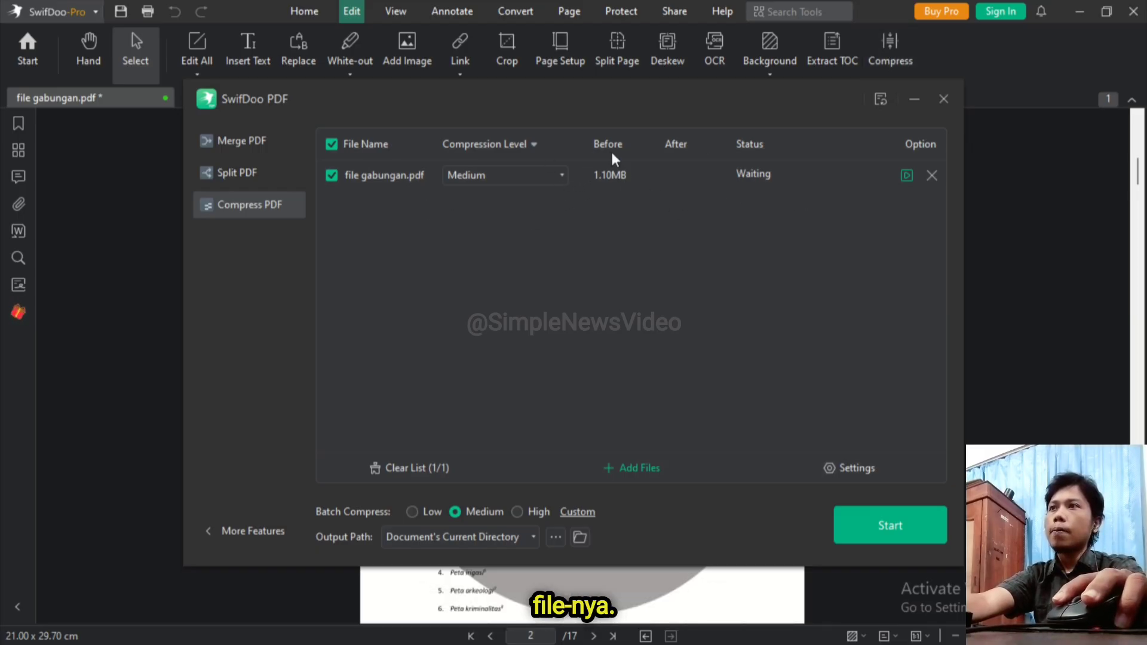
click(559, 176)
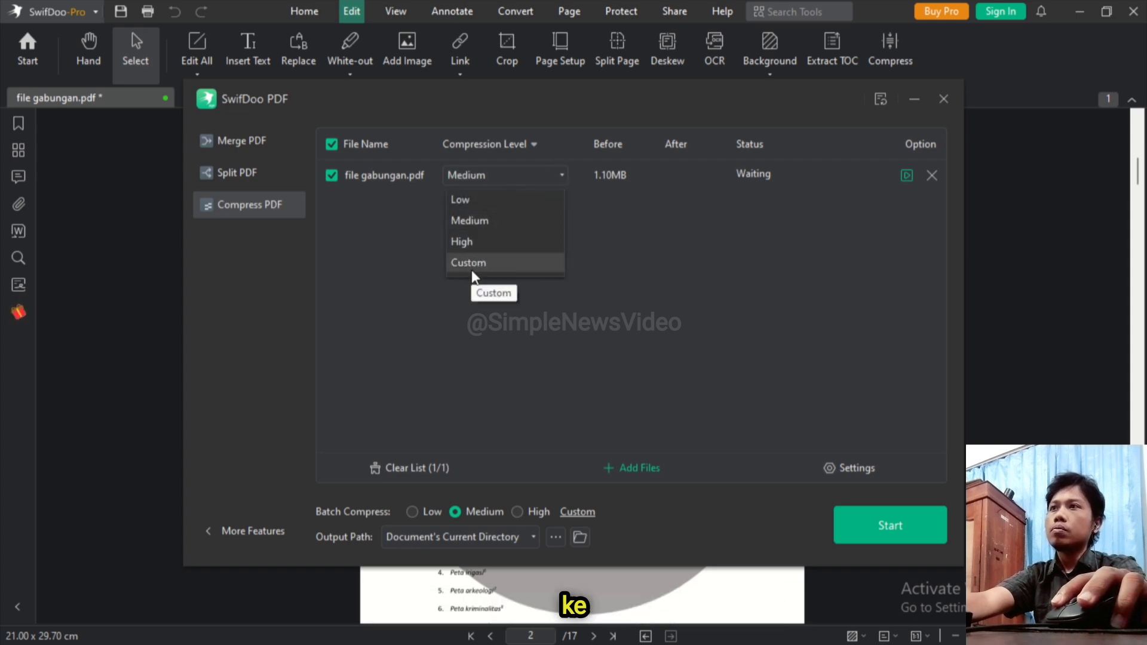
click(486, 200)
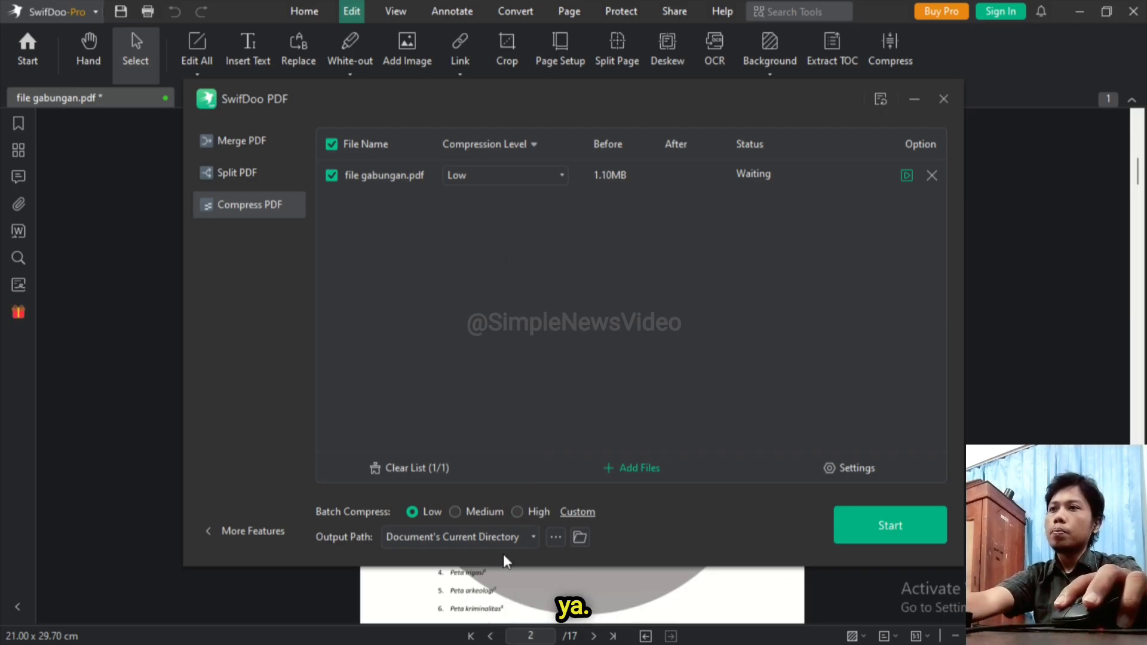
click(580, 536)
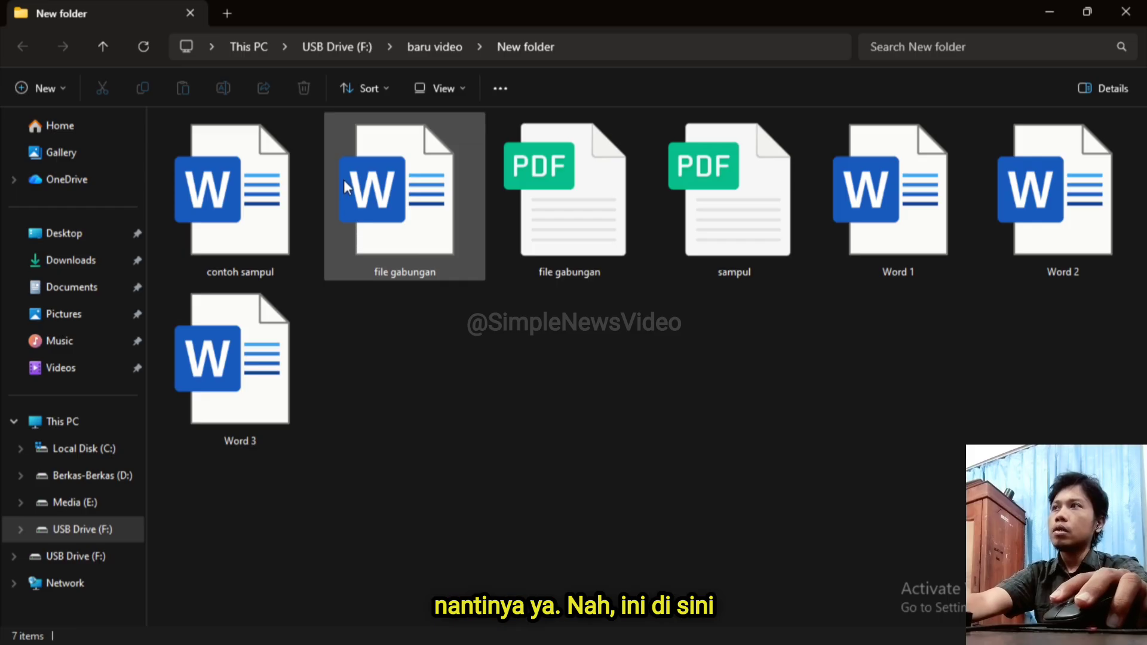
click(1049, 13)
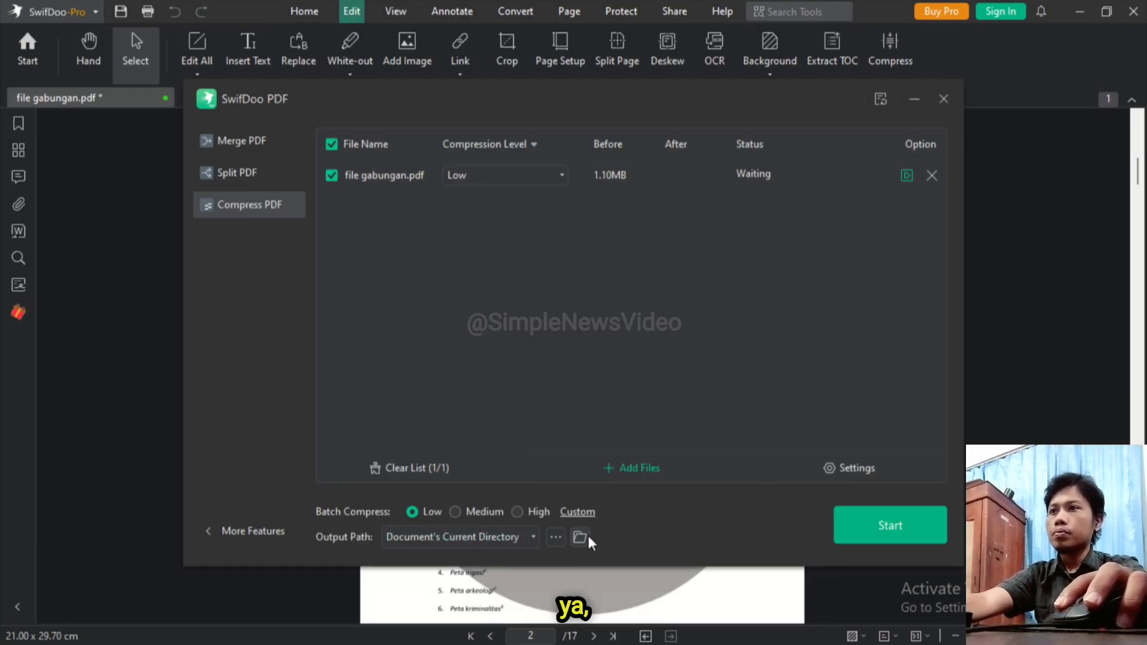
click(888, 526)
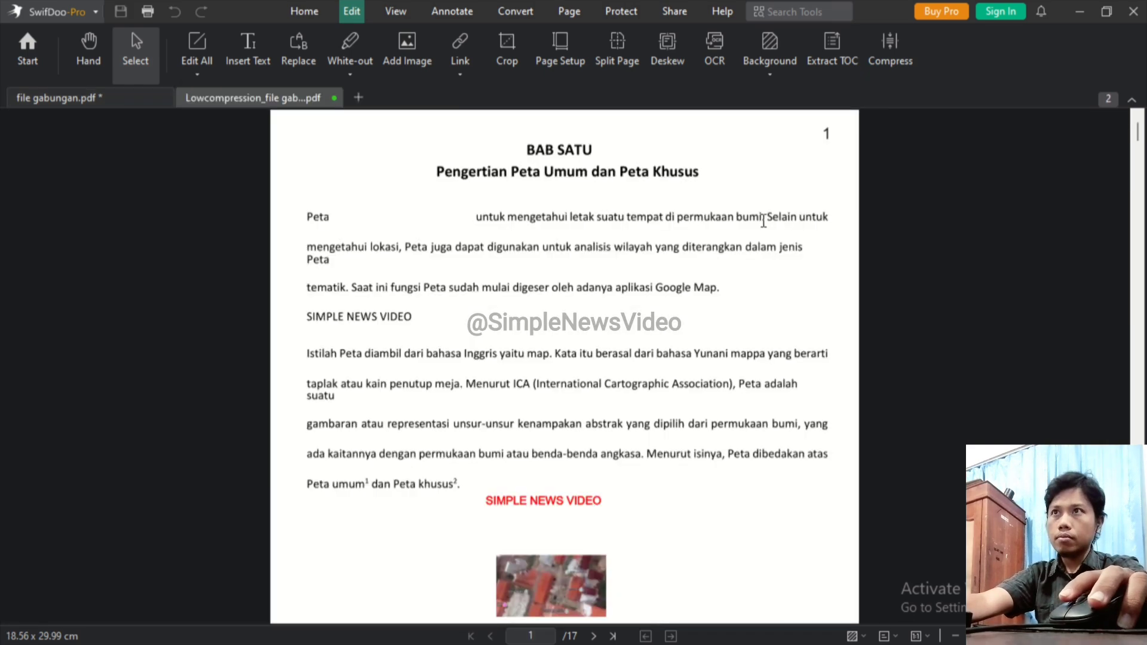
- Compare the file size before and after compression, and close the compressed copy of the document
click(1081, 13)
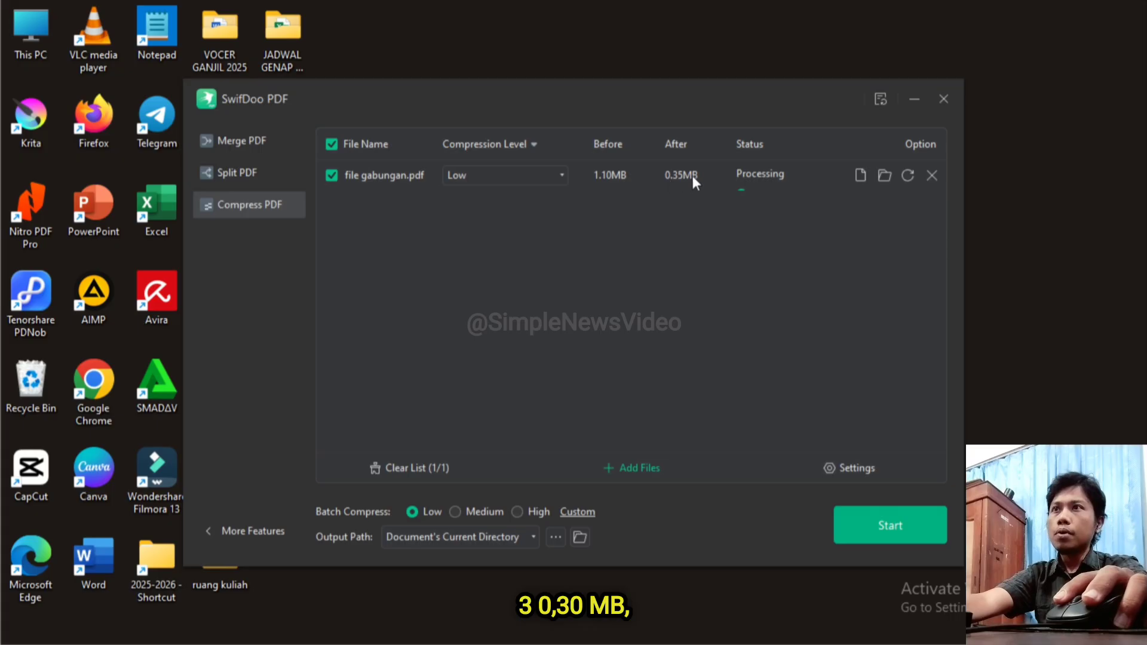
mouse_move(551, 638)
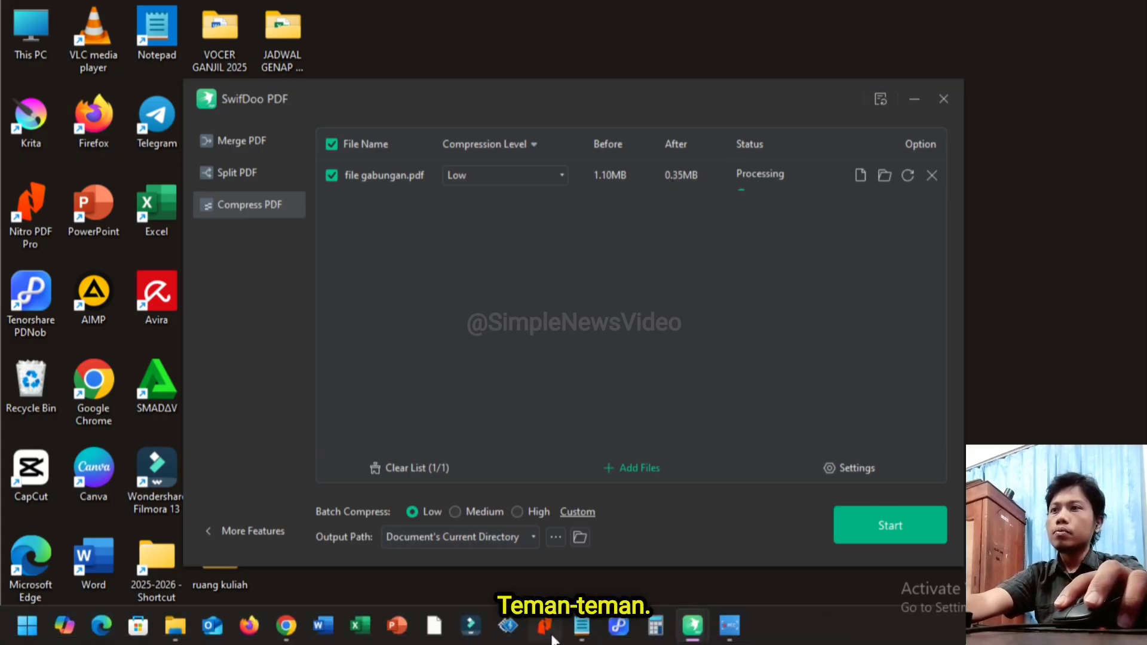
mouse_move(691, 633)
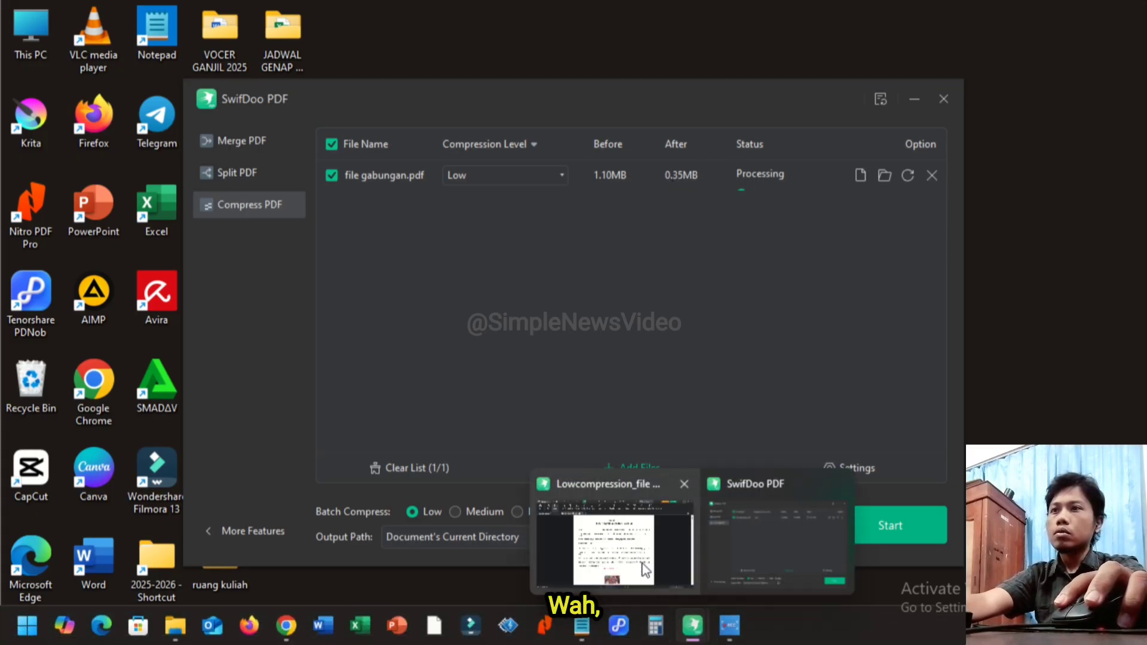
click(636, 562)
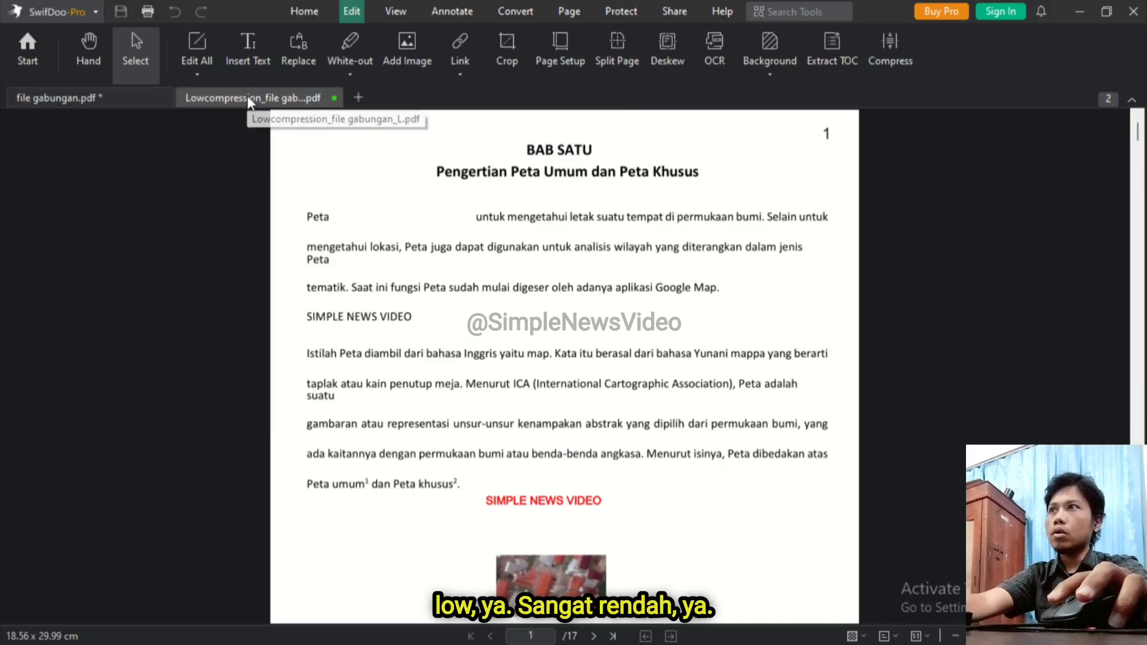
click(334, 98)
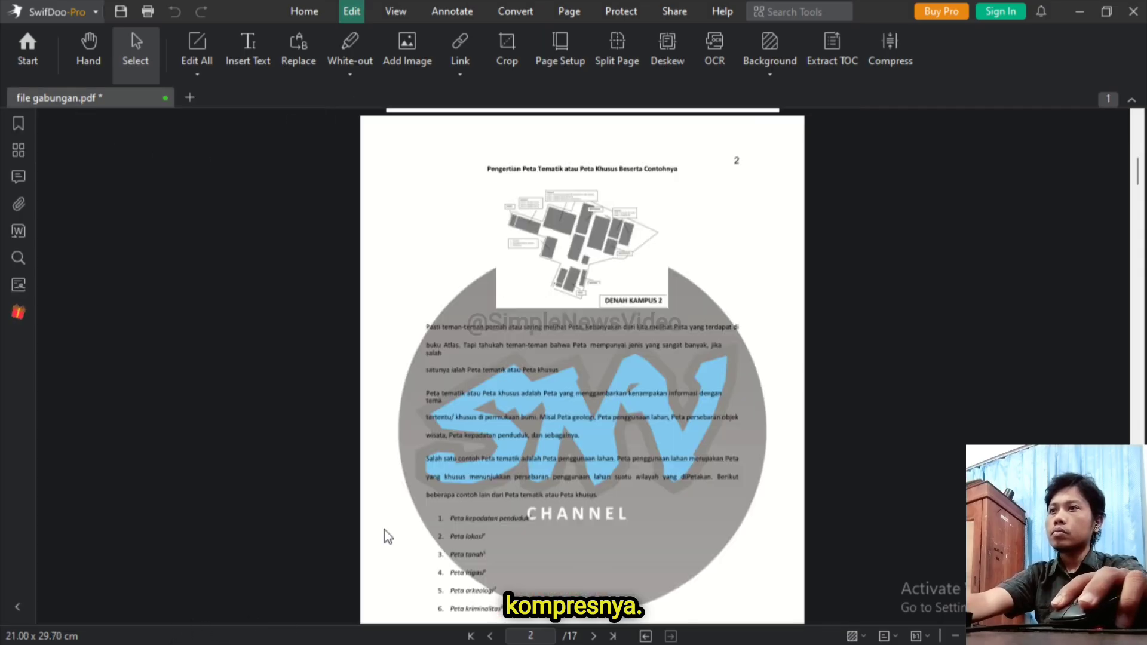
click(1073, 21)
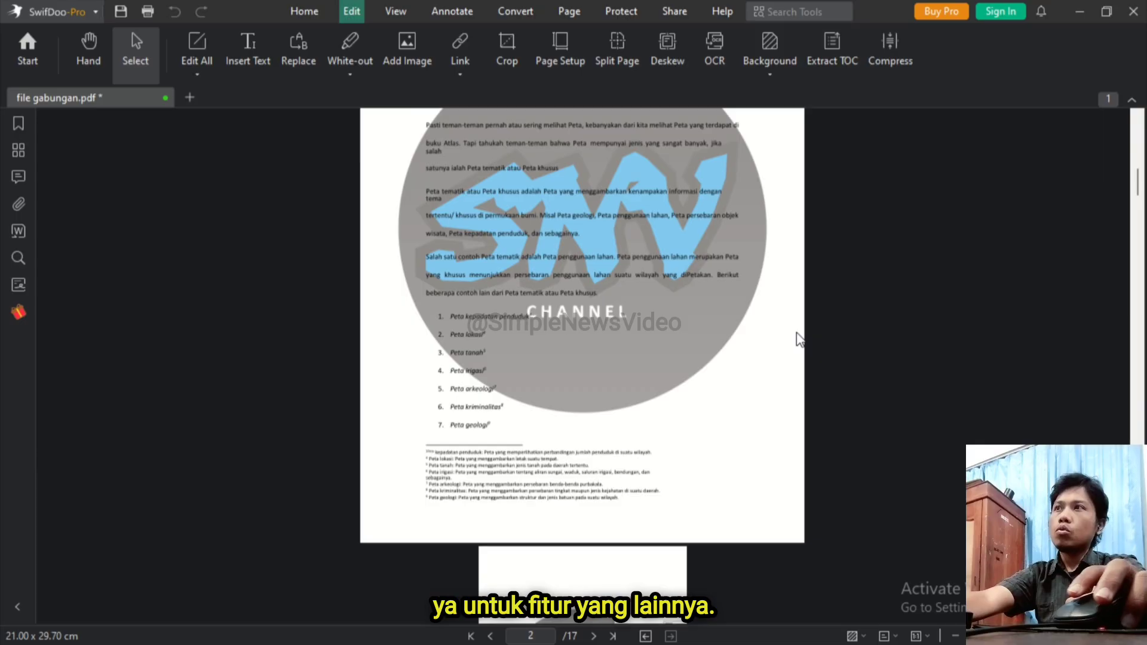
click(396, 12)
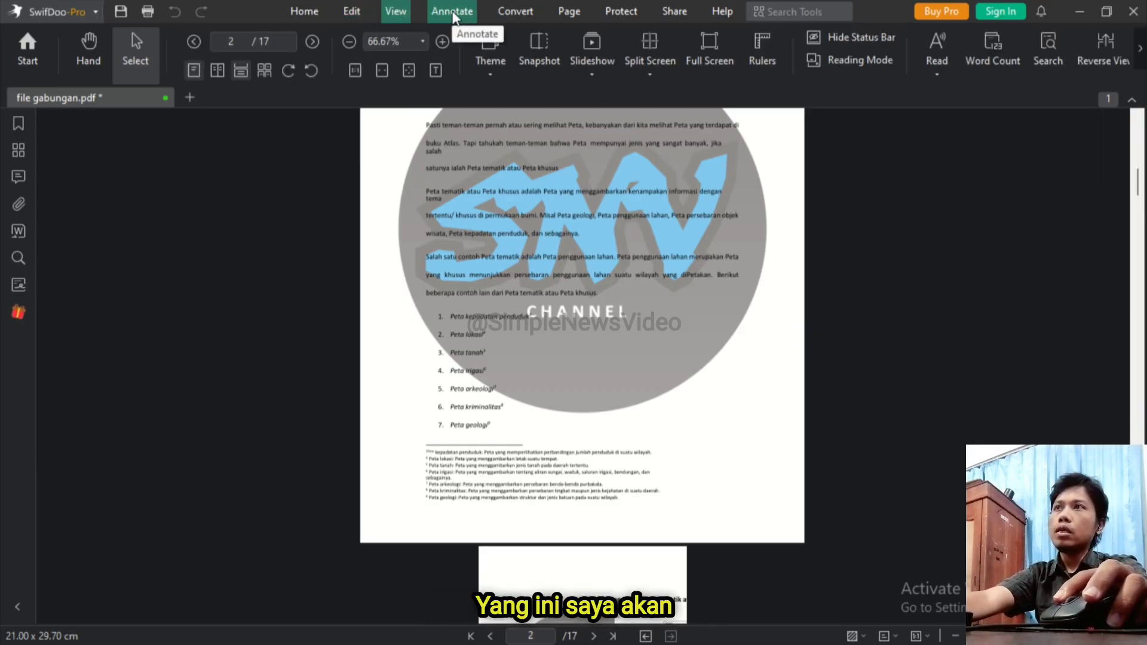
click(449, 11)
click(515, 11)
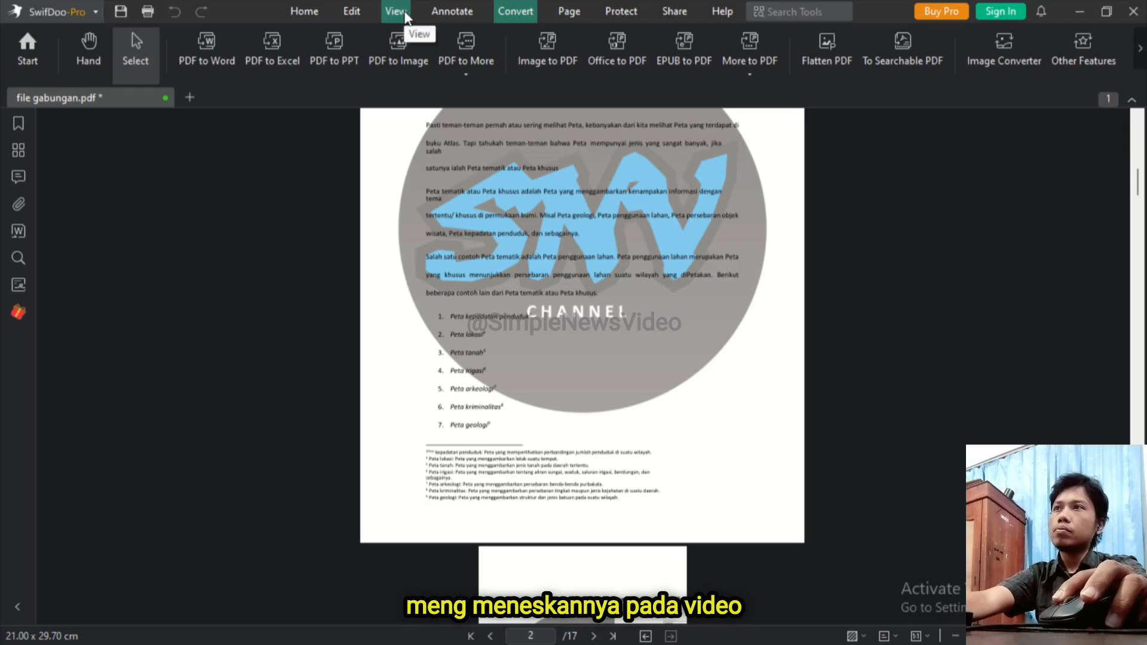
click(404, 14)
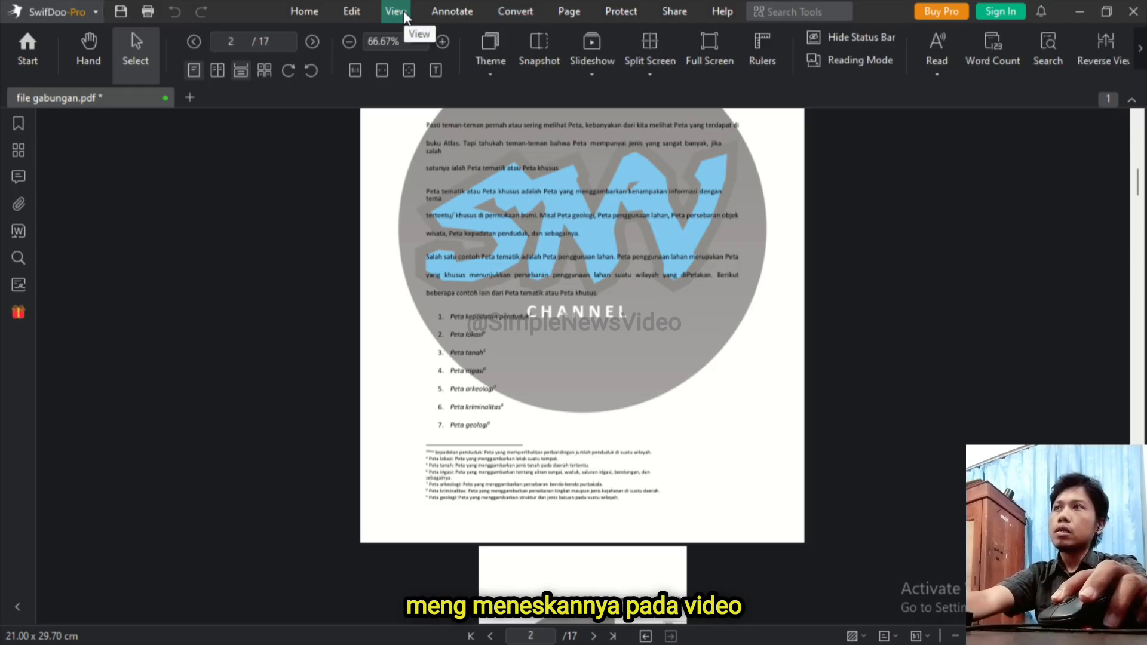
click(350, 13)
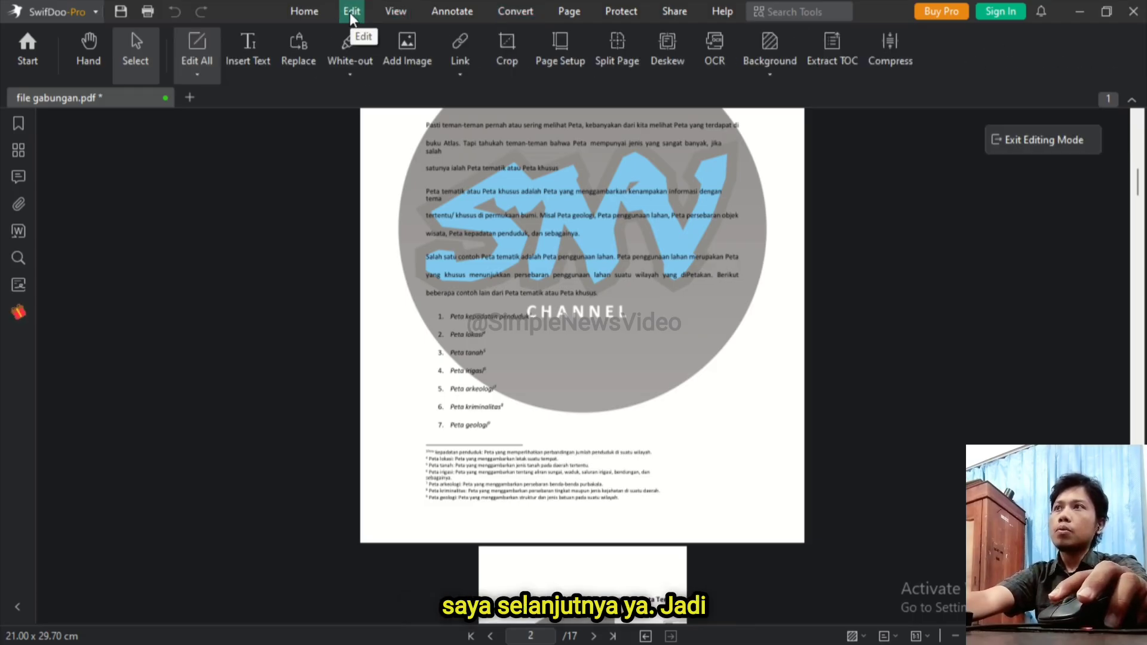